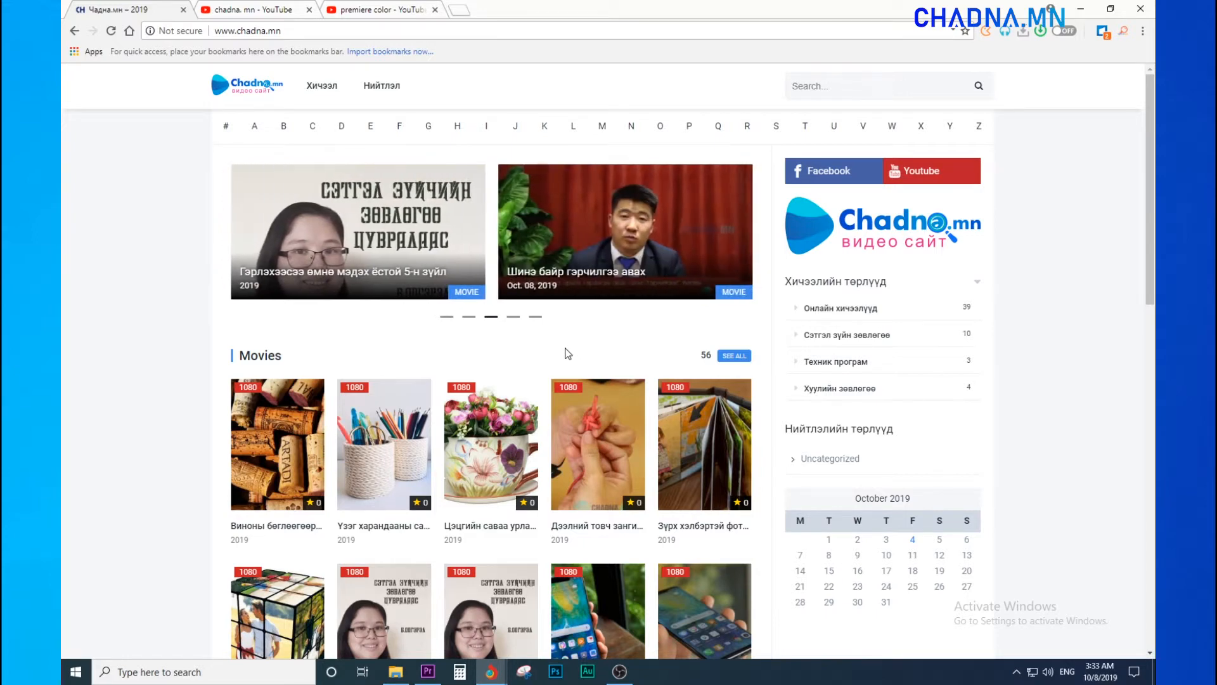
Switch from the web browser to Premiere Pro and magnify the start of the LESSON sequence timeline.
click(1080, 9)
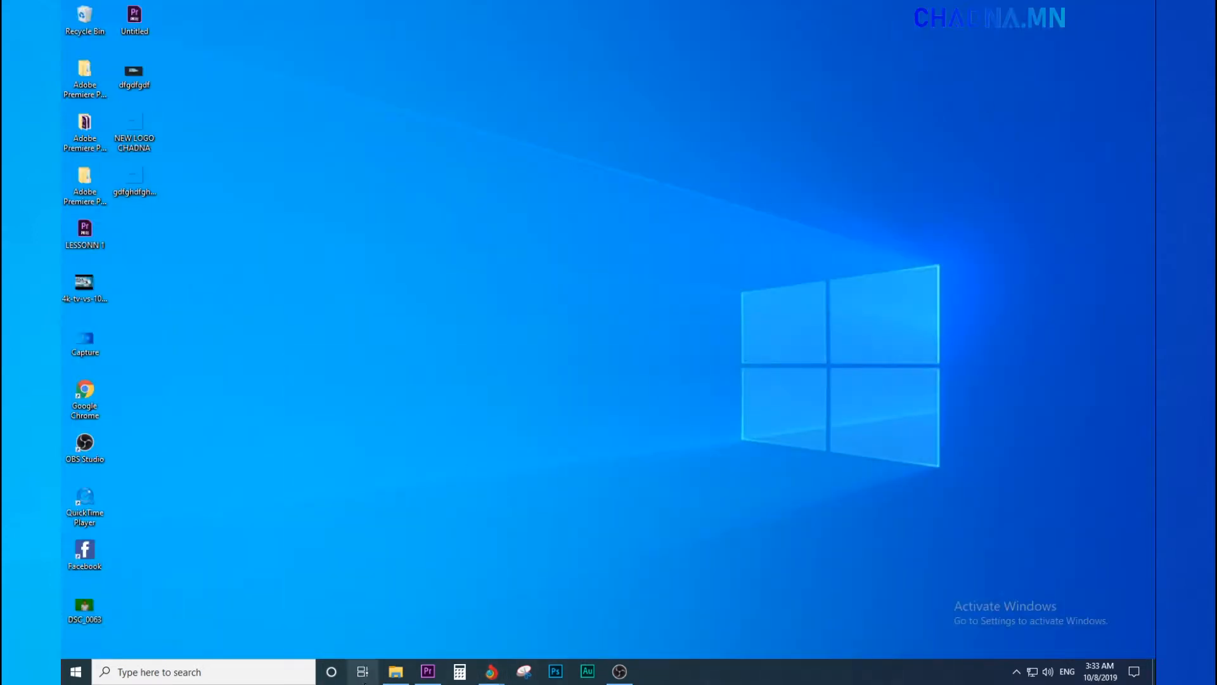
click(435, 672)
click(659, 95)
key(equal)
key(equal)
key(equal)
key(equal)
key(equal)
key(equal)
key(equal)
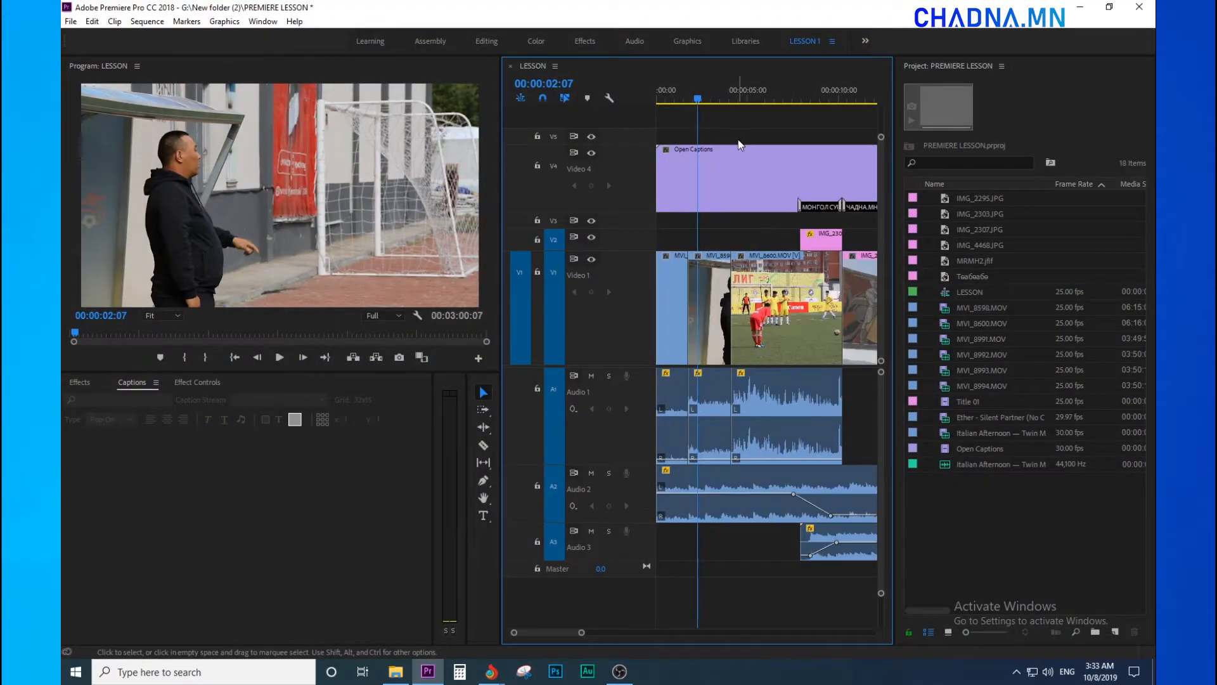
Scrub through the opening clips of the LESSON sequence and return the playhead to the start.
key(minus)
drag(682, 99, 671, 100)
key(equal)
key(equal)
click(704, 315)
click(698, 113)
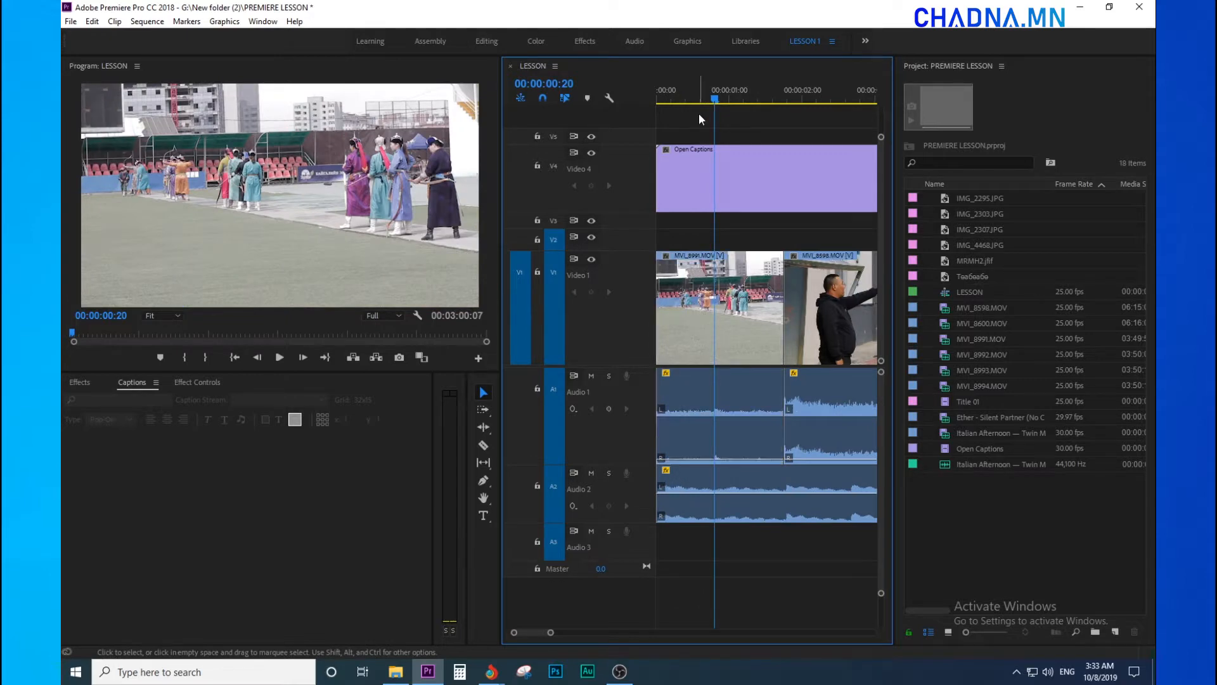
key(minus)
click(790, 83)
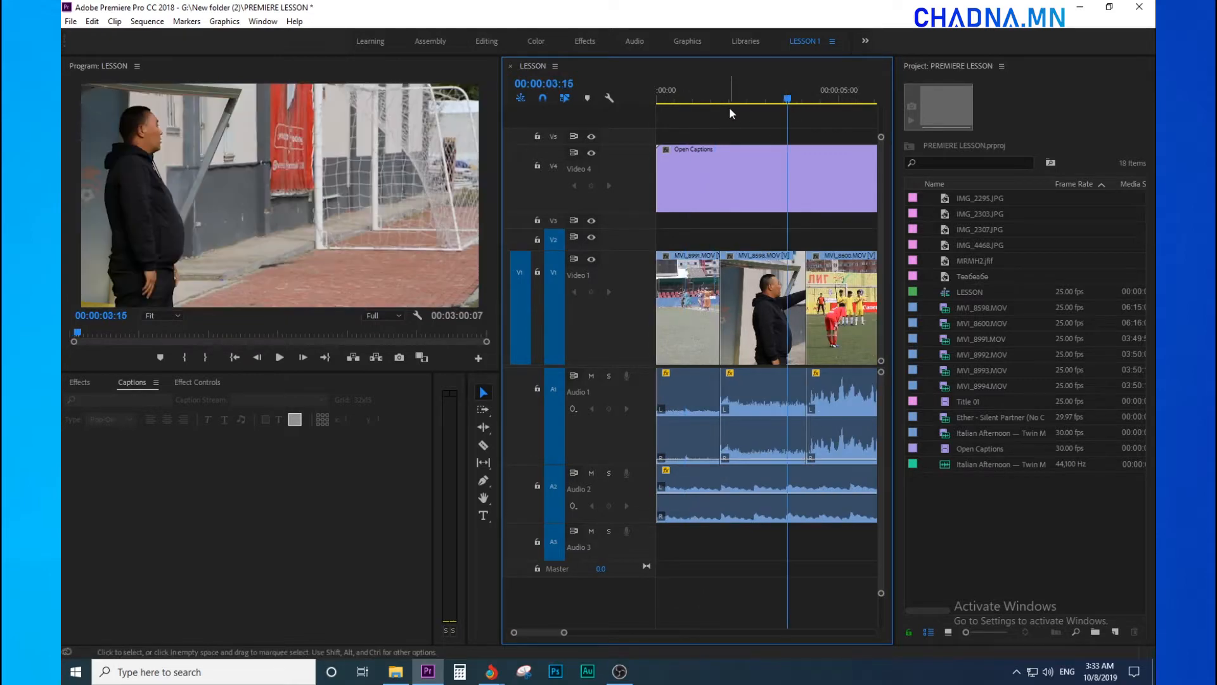
key(minus)
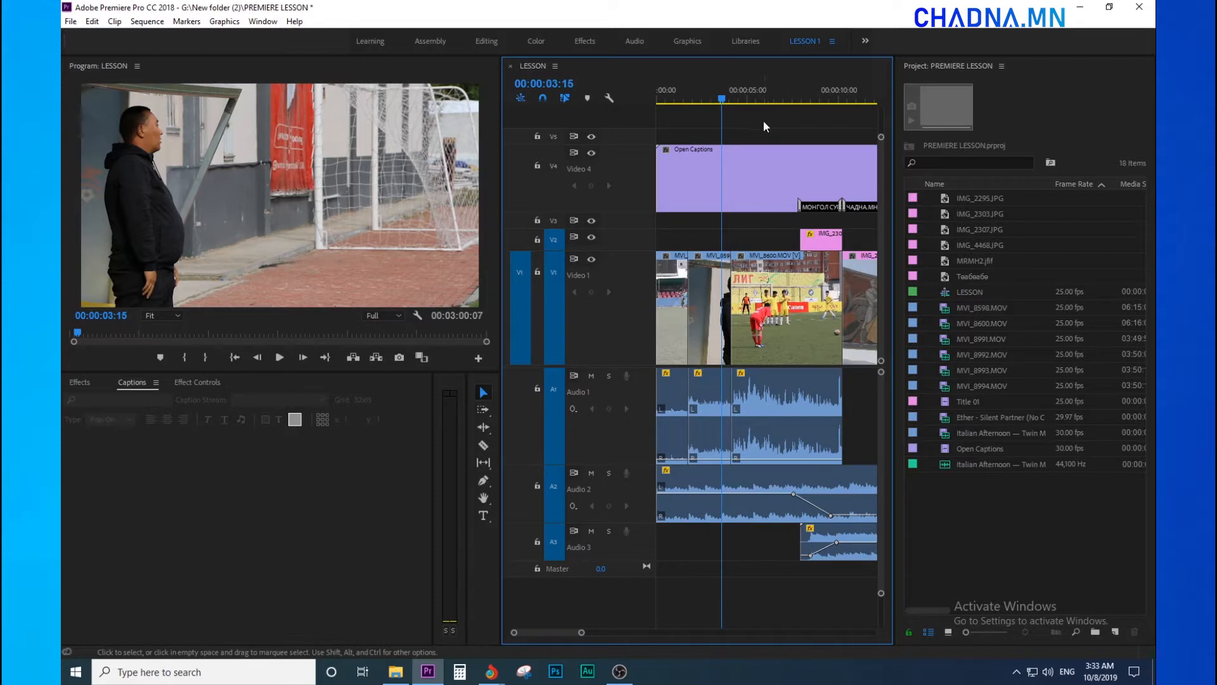
key(minus)
click(726, 95)
drag(754, 117, 699, 115)
drag(772, 90, 629, 139)
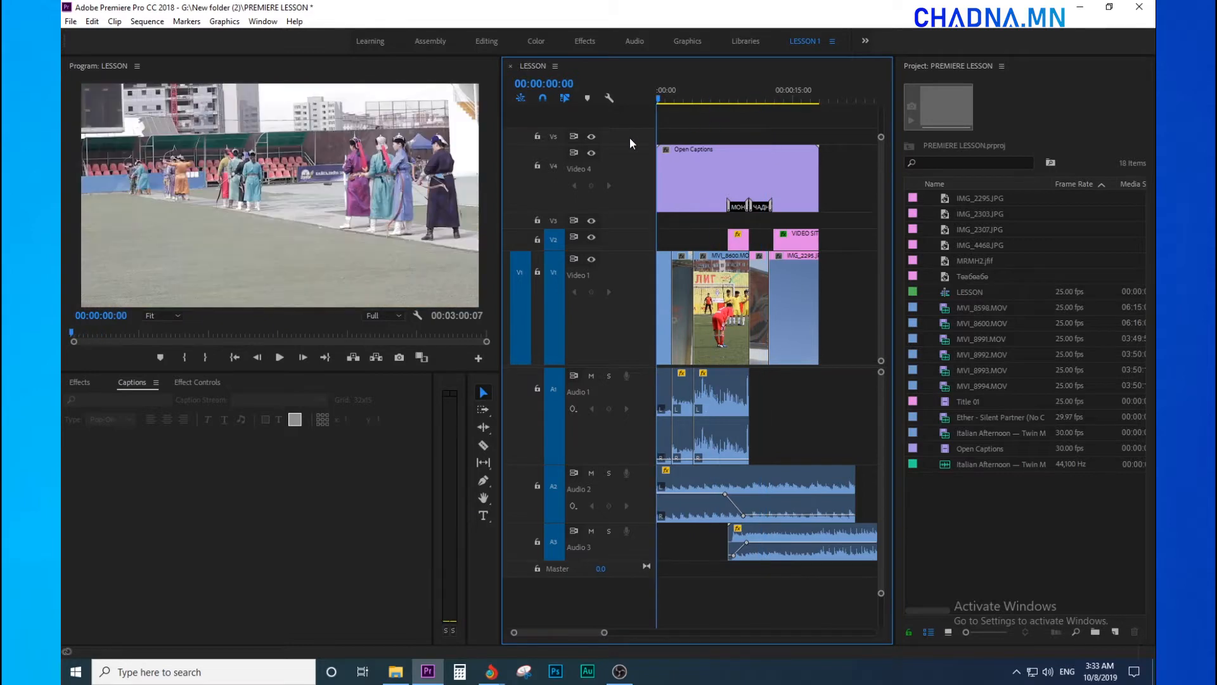
key(equal)
key(equal)
key(equal)
drag(677, 123, 637, 130)
drag(736, 116, 656, 141)
key(minus)
key(minus)
key(minus)
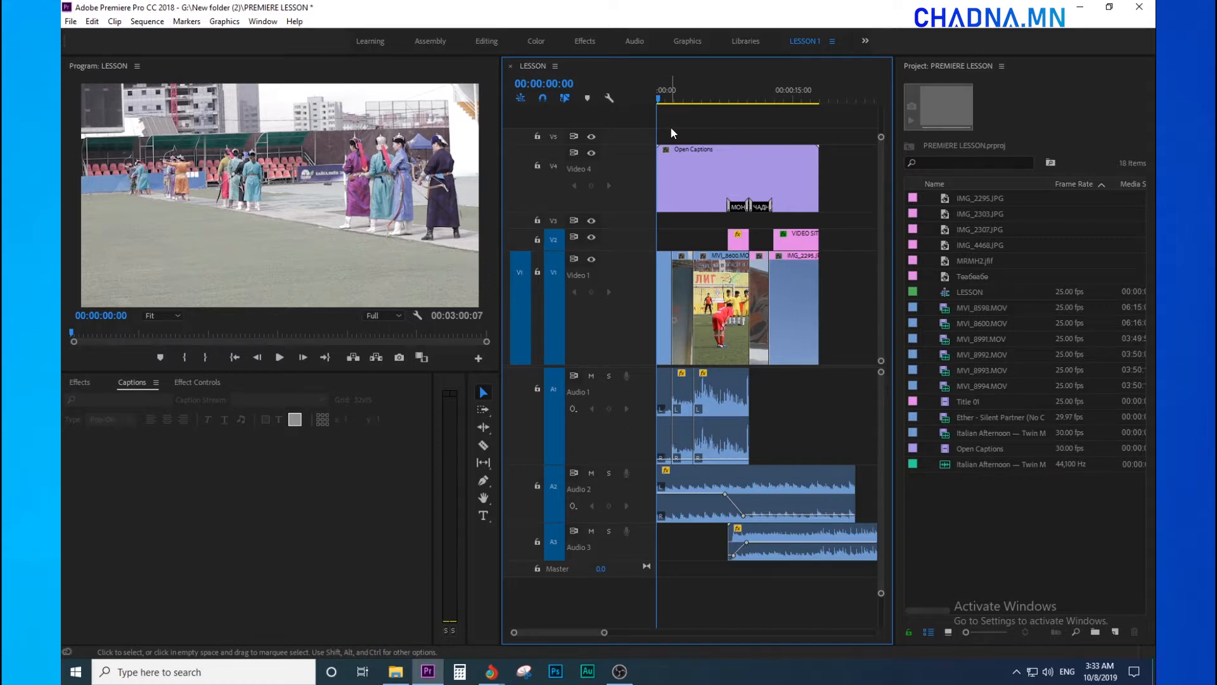
Trim the end of the long Audio 3 music clip back to about 00:00:21:23.
key(minus)
key(minus)
key(minus)
key(minus)
key(equal)
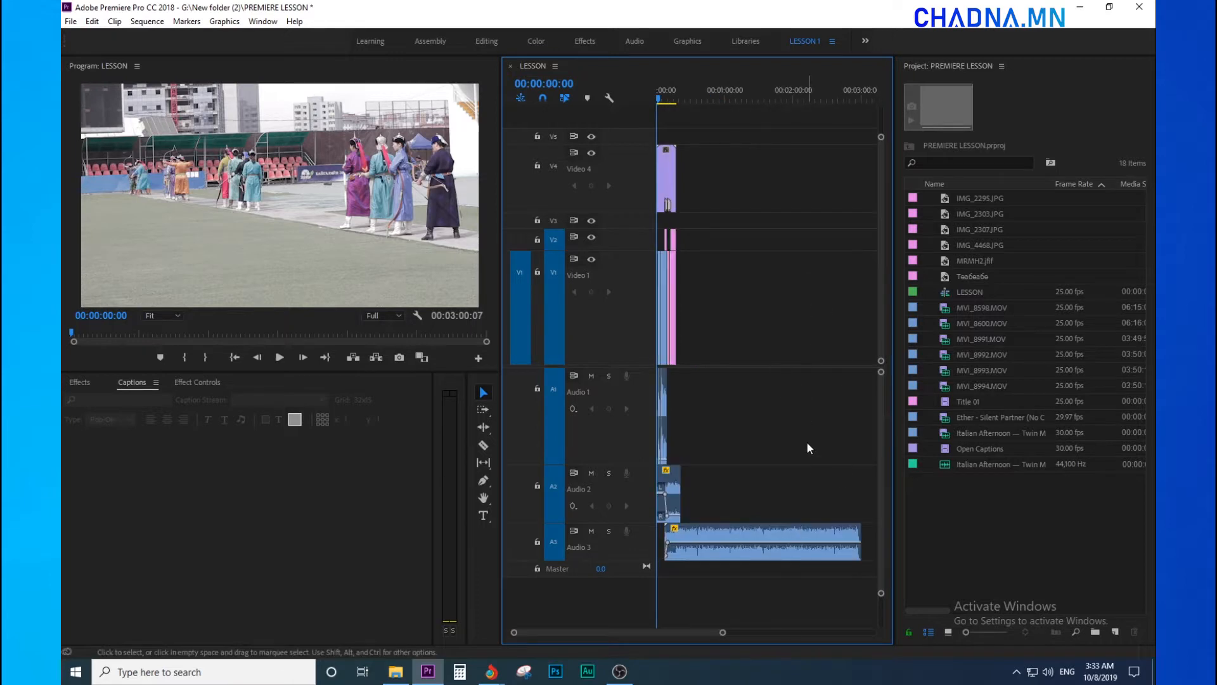
drag(861, 542, 691, 542)
Place the playhead in the empty part of the timeline at 00:05:21:00.
key(minus)
key(minus)
click(771, 98)
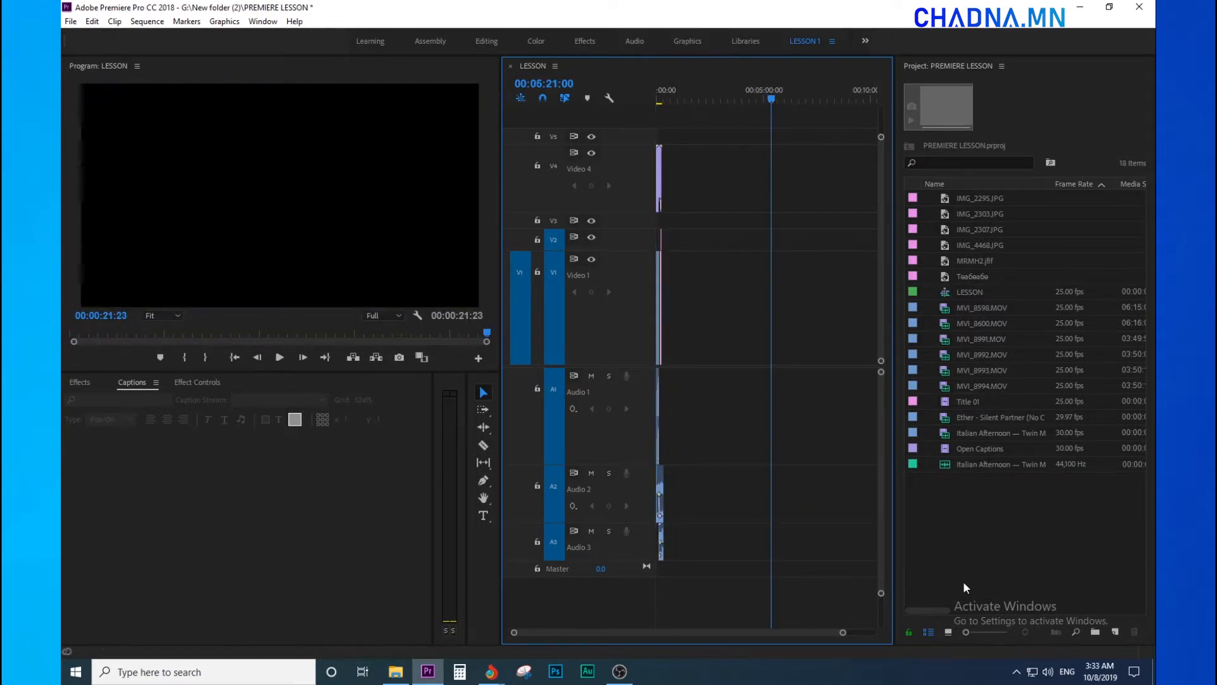
Import the video clips MVI_4802.MOV, MVI_5961.MOV and MVI_9153.MOV from the DATA (F:) drive into the project.
double_click(992, 515)
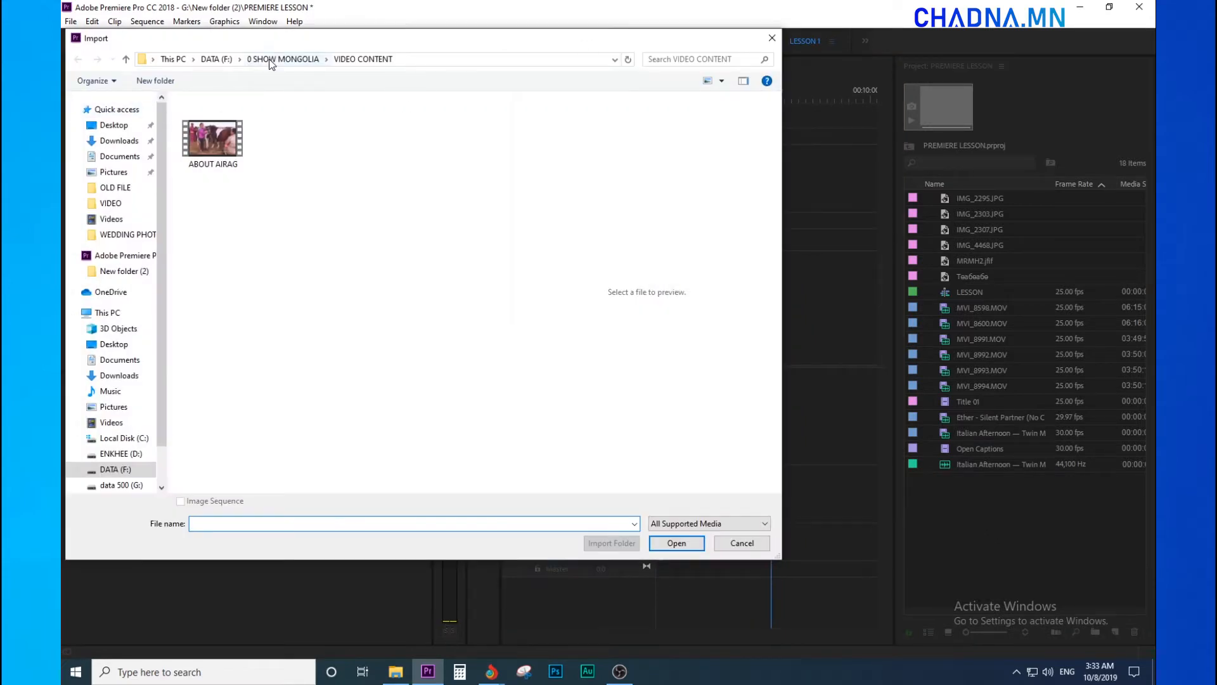
click(167, 61)
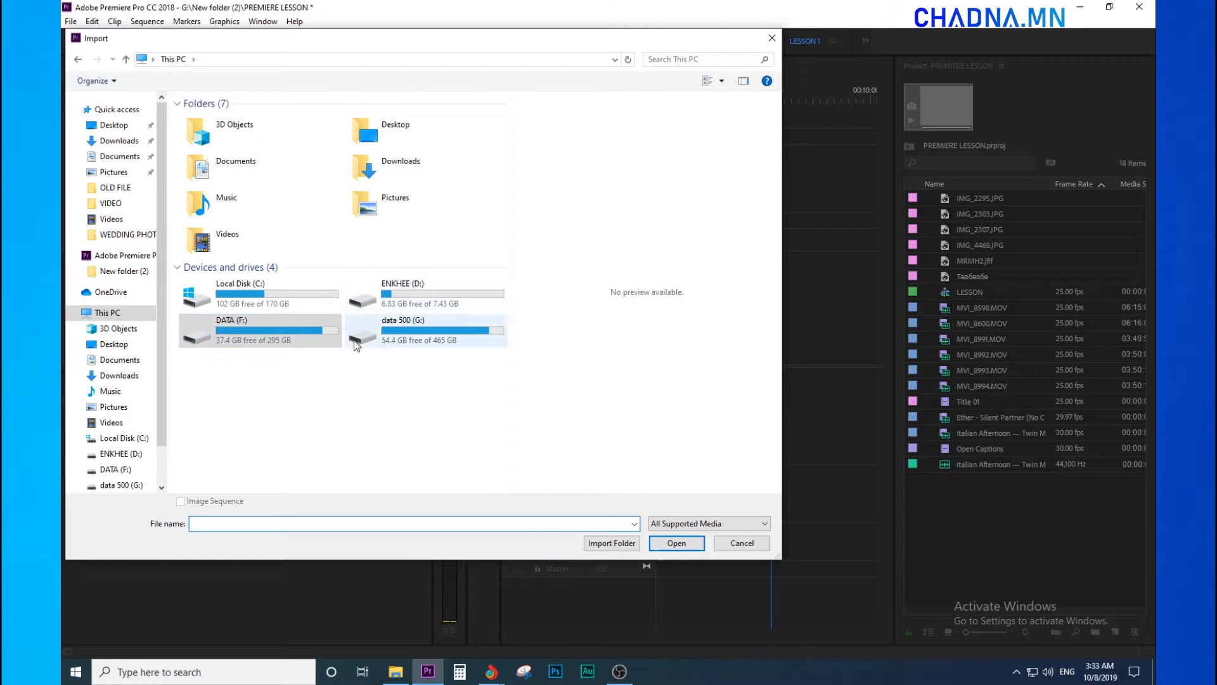
double_click(265, 325)
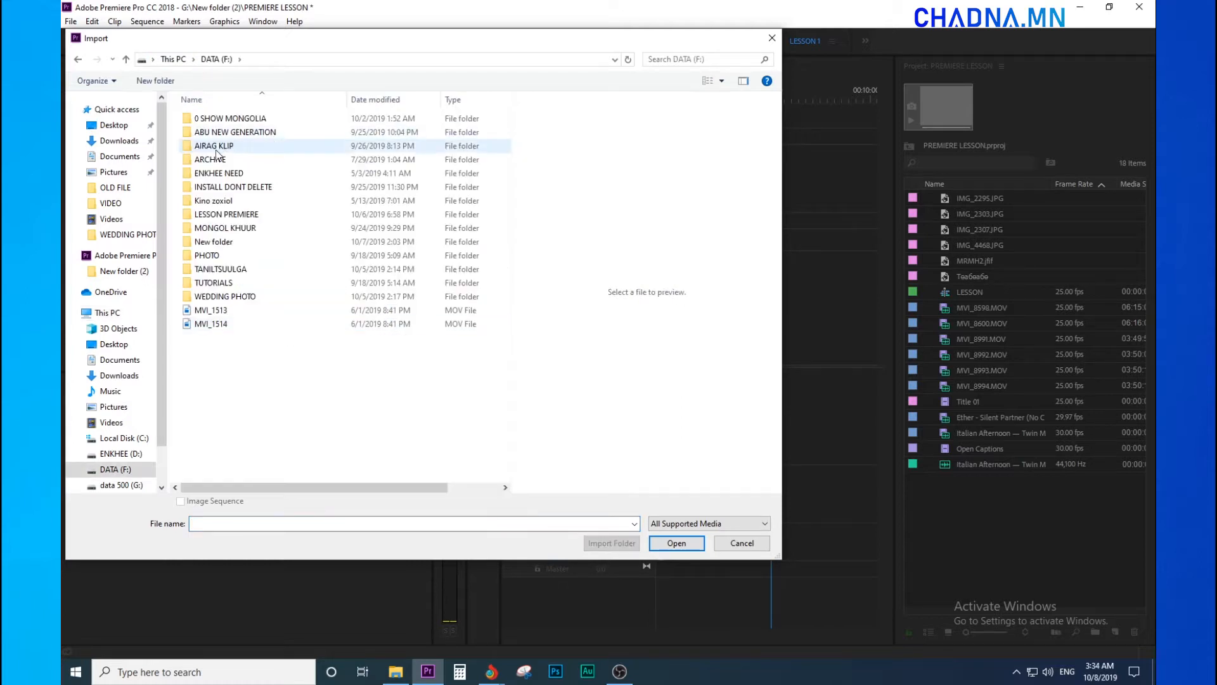
double_click(257, 149)
double_click(230, 132)
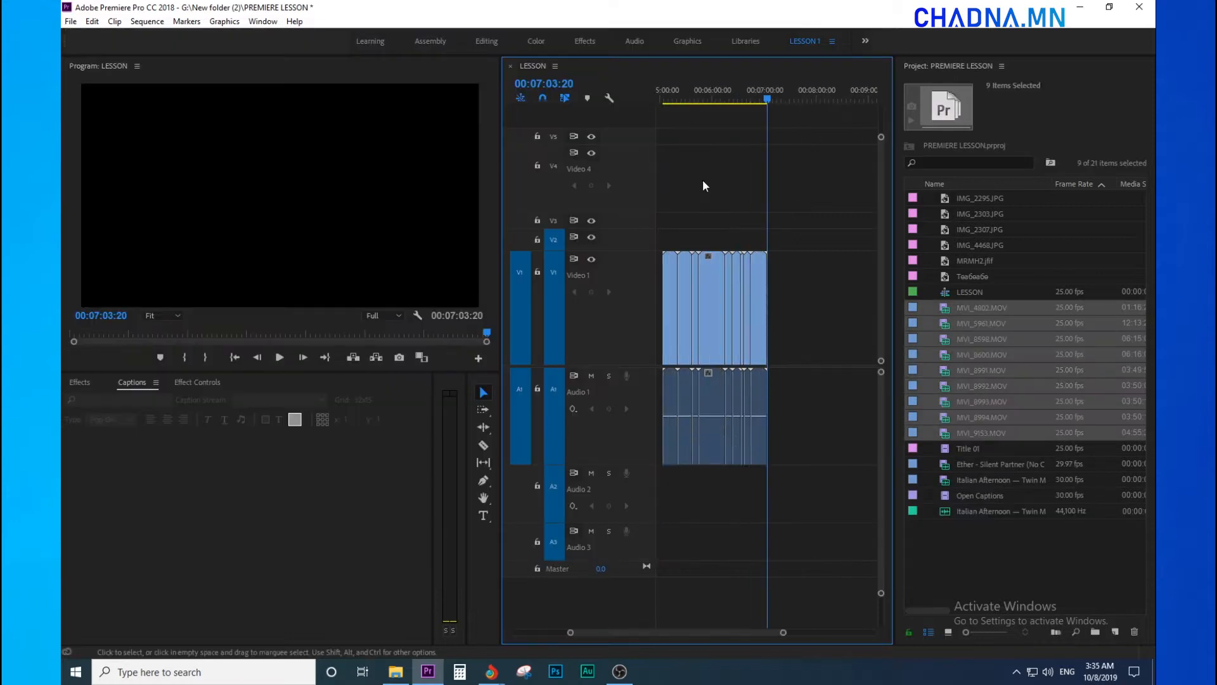
Scrub through the newly placed clips on Video 1, from the paintbrush shot to the street shot at 00:06:53:08.
key(minus)
click(717, 98)
key(equal)
key(equal)
key(equal)
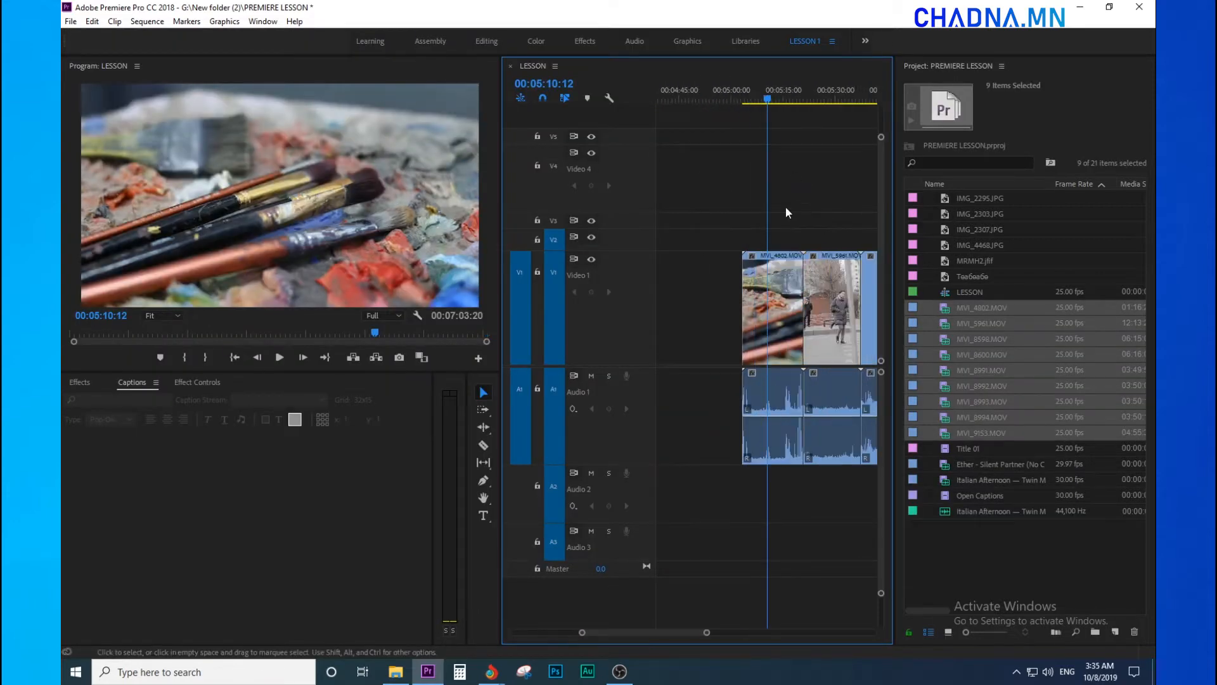
scroll(770, 177, down, 1)
drag(766, 97, 843, 111)
key(minus)
key(minus)
click(807, 95)
key(minus)
key(minus)
key(equal)
key(equal)
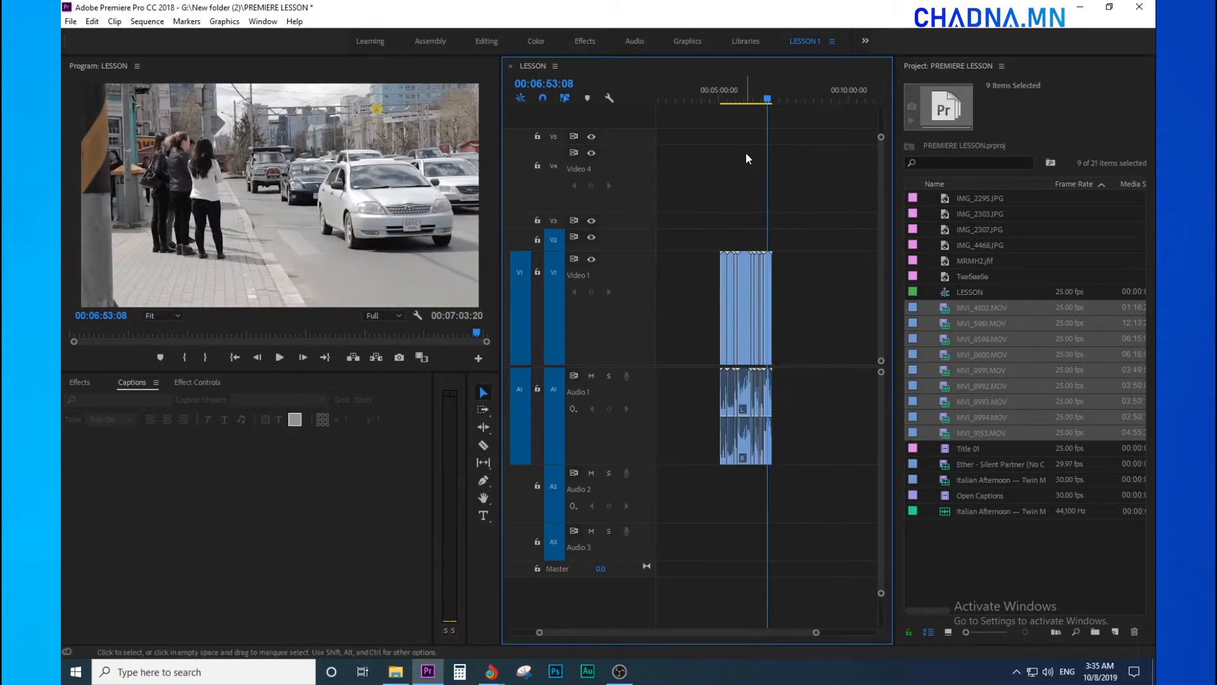
Import the two additional video clips MVI_1454.MOV and MVI_1455.MOV into the project.
double_click(988, 541)
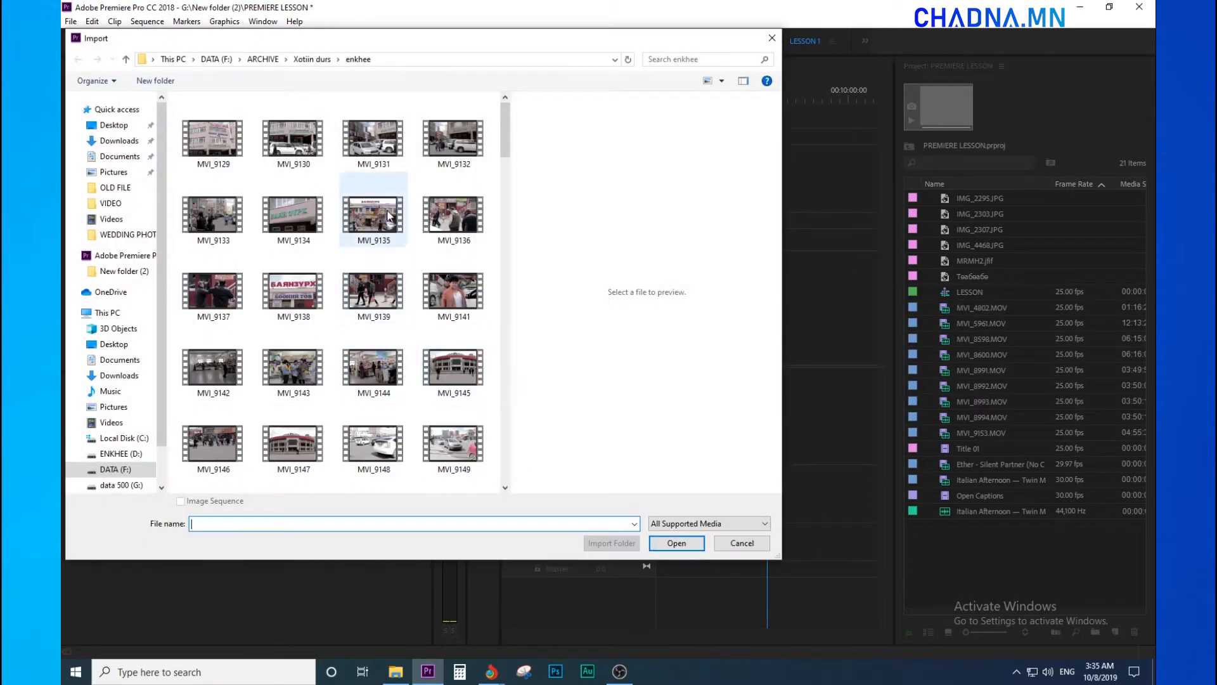
click(262, 59)
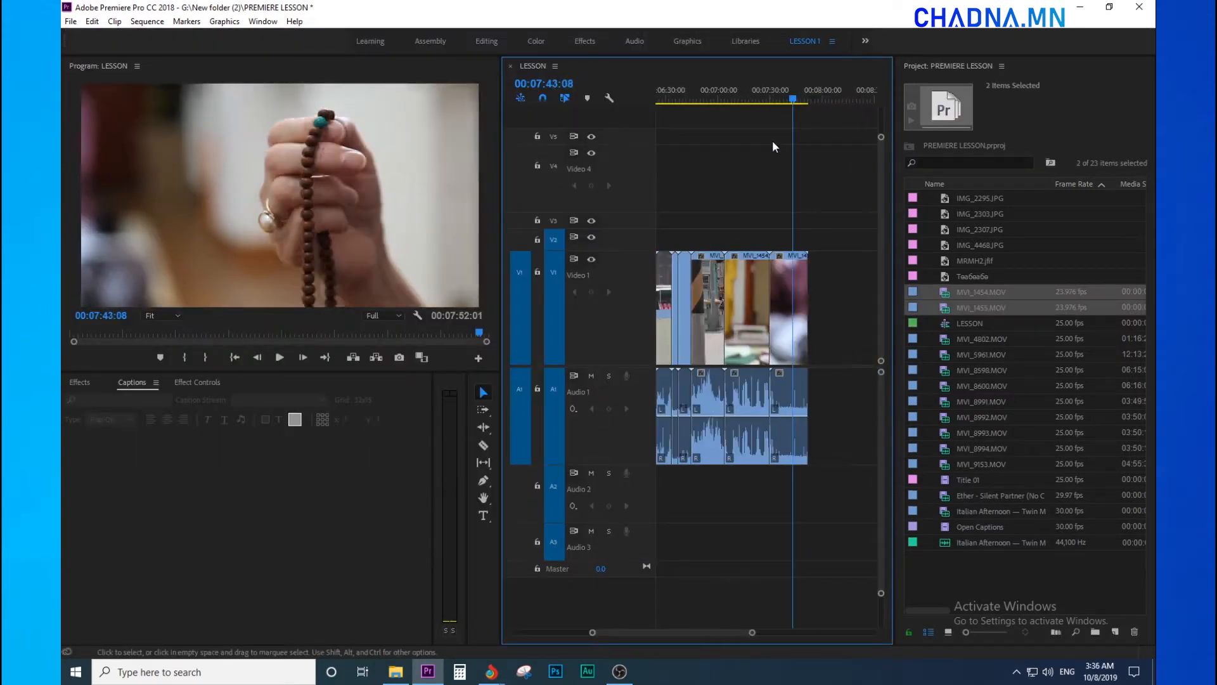
Review the extended row of clips on Video 1 back to the first paintbrush shot and show the whole sequence.
key(minus)
key(minus)
drag(729, 97, 723, 139)
key(equal)
key(equal)
click(716, 92)
key(equal)
key(equal)
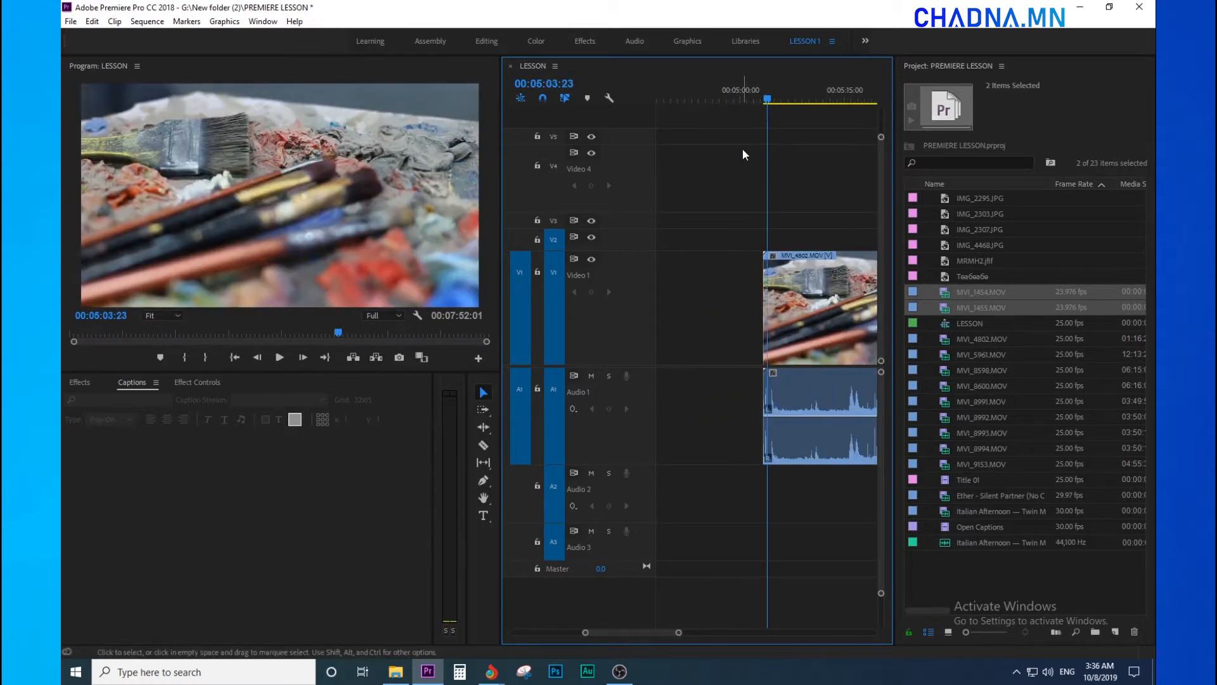
key(backslash)
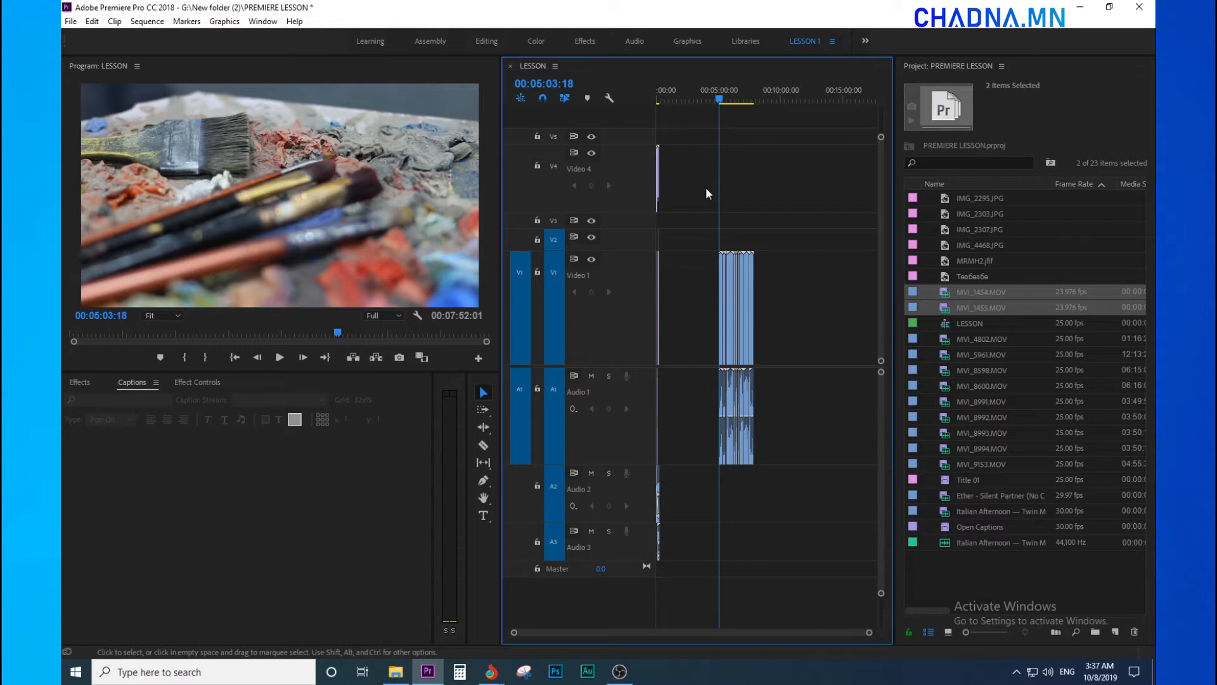
Move the playhead to 00:05:08:08 and select the MVI_4802.MOV paintbrush clip on Video 1.
key(equal)
key(equal)
key(equal)
key(equal)
click(782, 96)
click(790, 344)
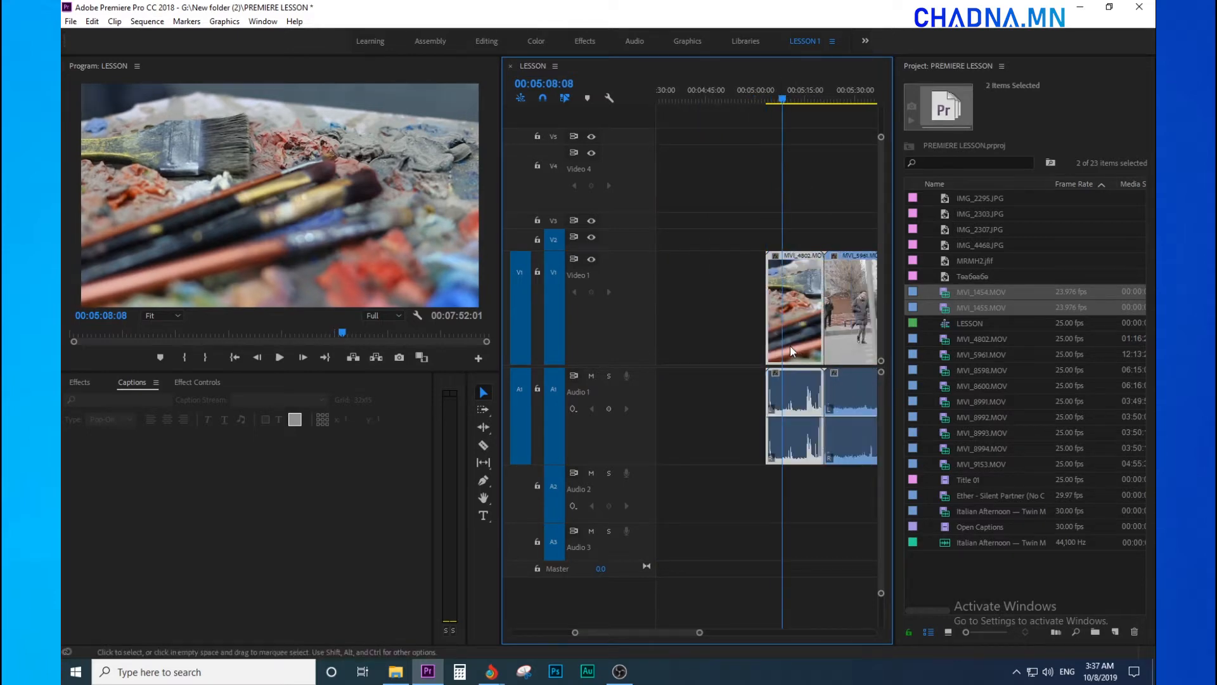
Try the Cinematic Lumetri preset Cinespace 100 on the paintbrush clip, then undo it.
click(81, 383)
click(70, 430)
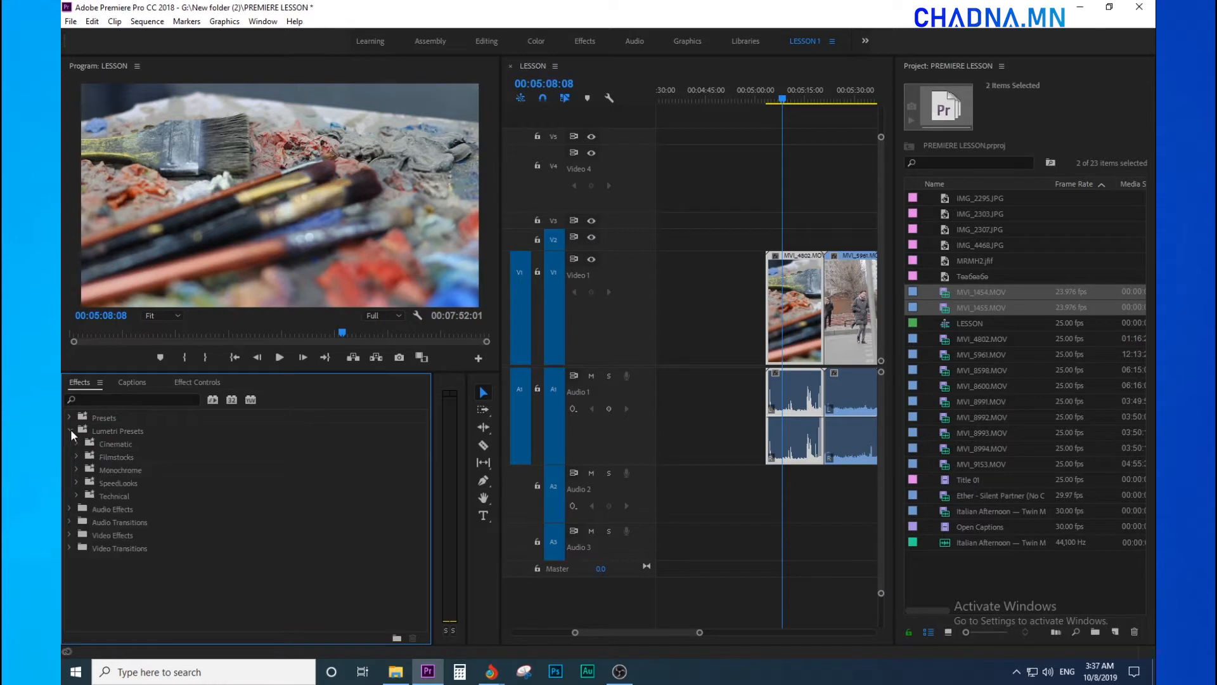
click(76, 443)
mouse_move(92, 457)
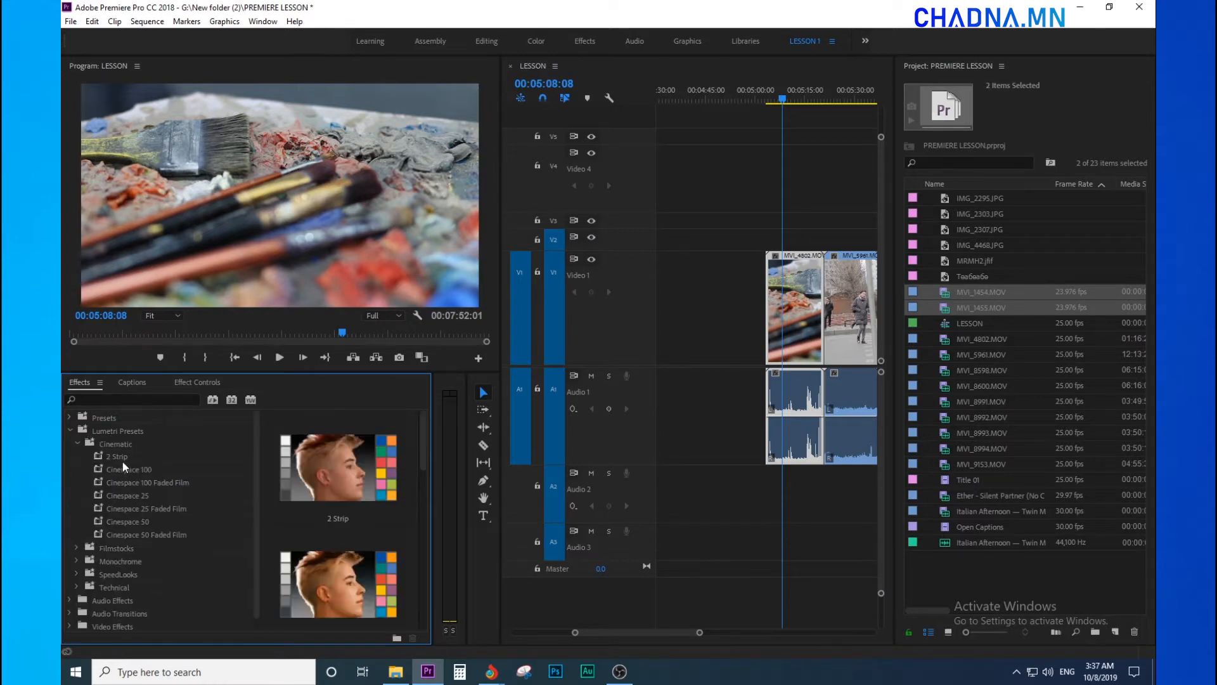
click(315, 478)
drag(127, 470, 802, 309)
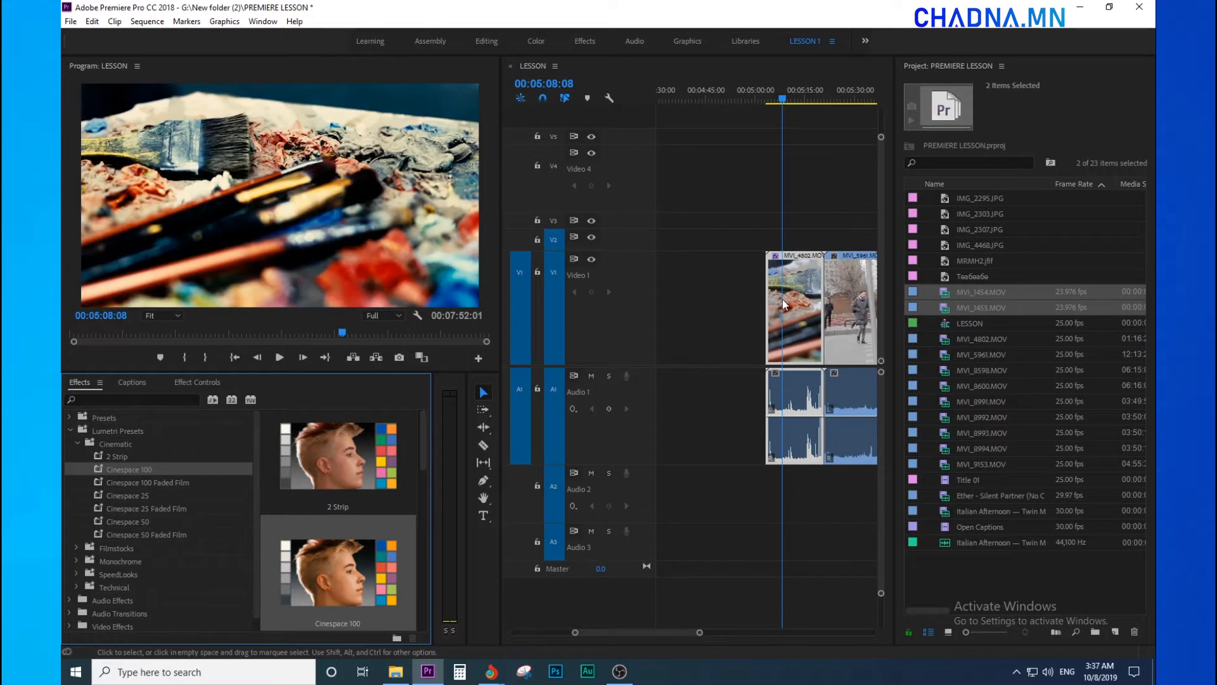
scroll(314, 554, down, 3)
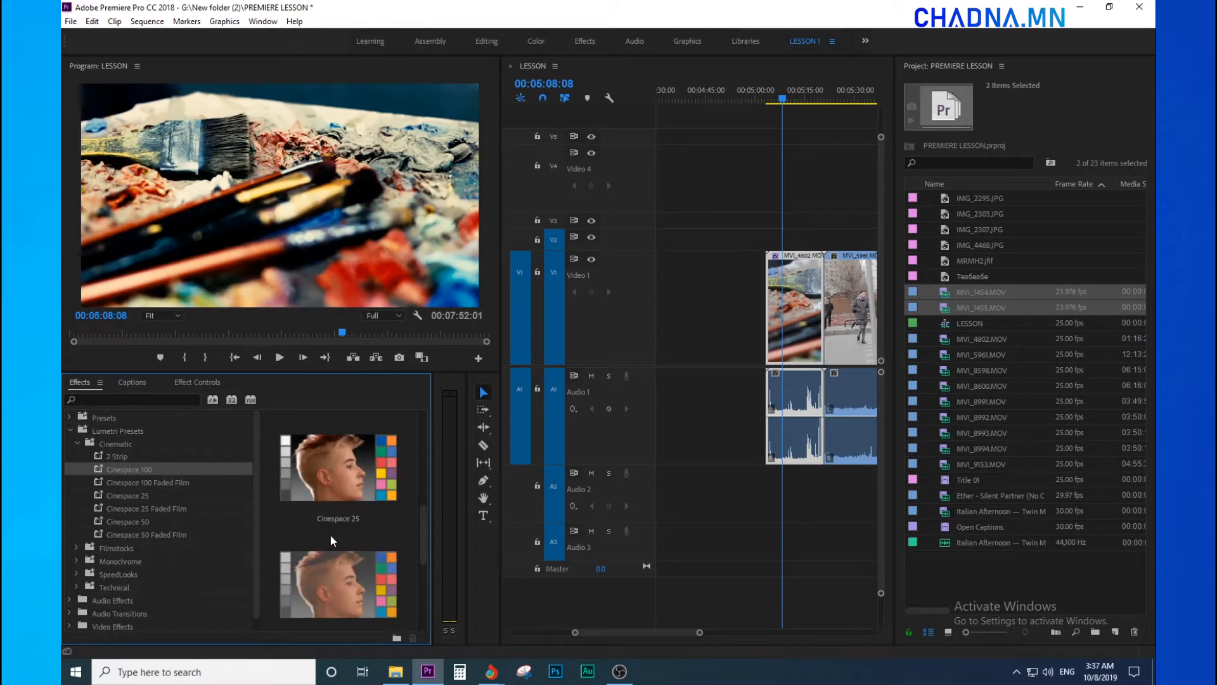
key(ctrl+z)
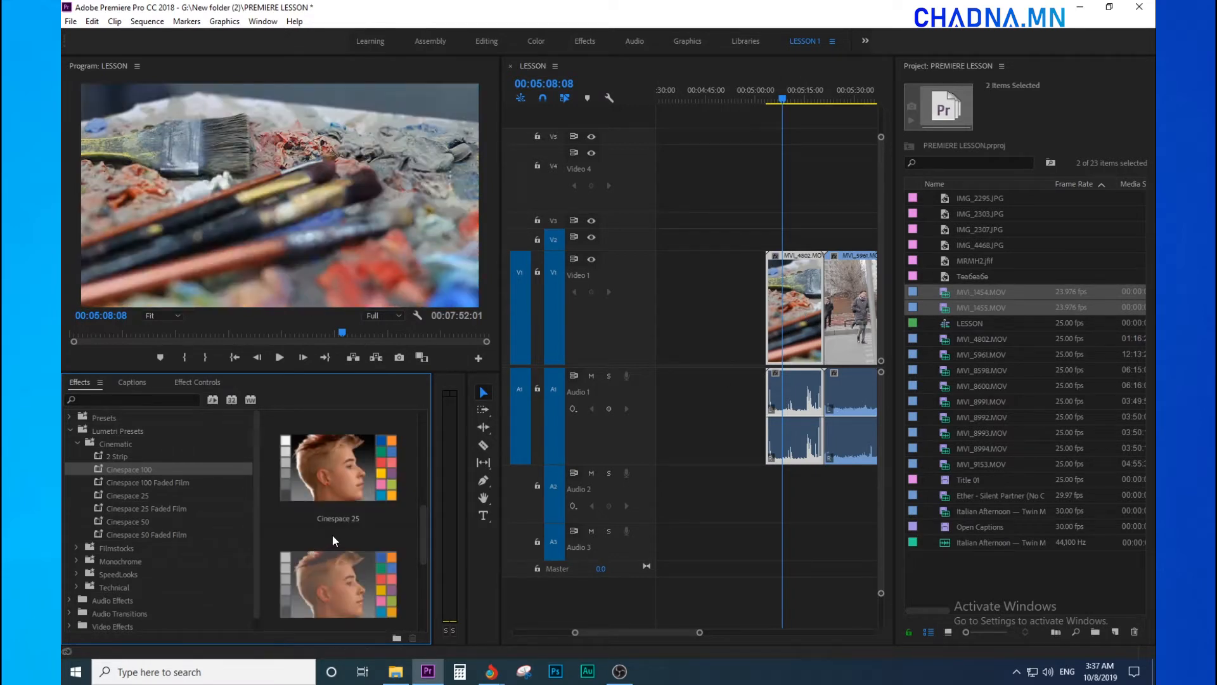
Try the Filmstocks Lumetri preset Fuji F125 Kodak 2393 (by Adobe) on the paintbrush clip and scrub through the graded footage.
click(130, 481)
scroll(138, 552, down, 1)
scroll(352, 566, down, 3)
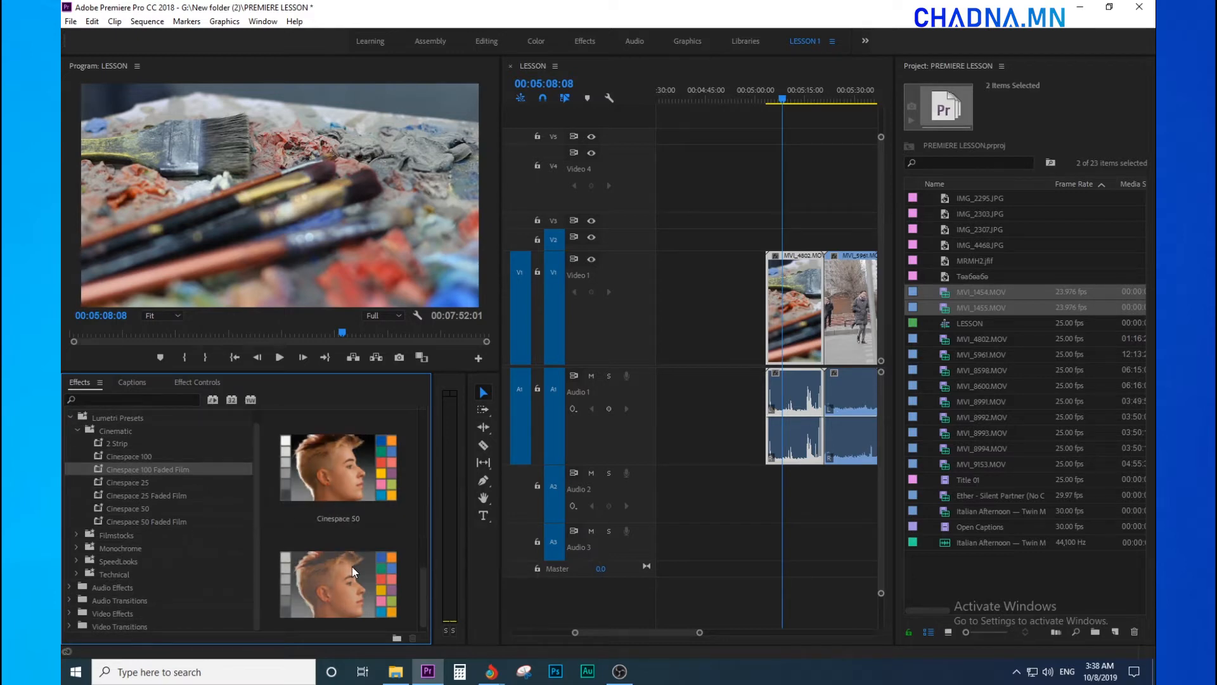
click(132, 510)
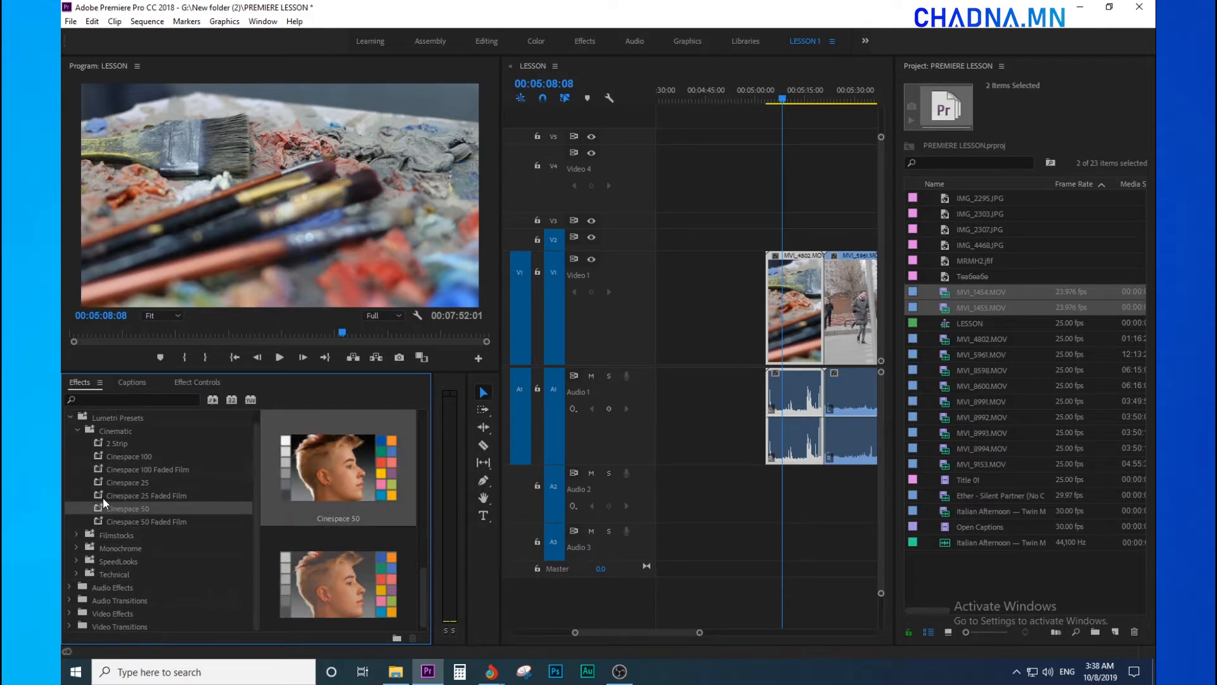
click(76, 536)
scroll(167, 556, down, 3)
click(170, 518)
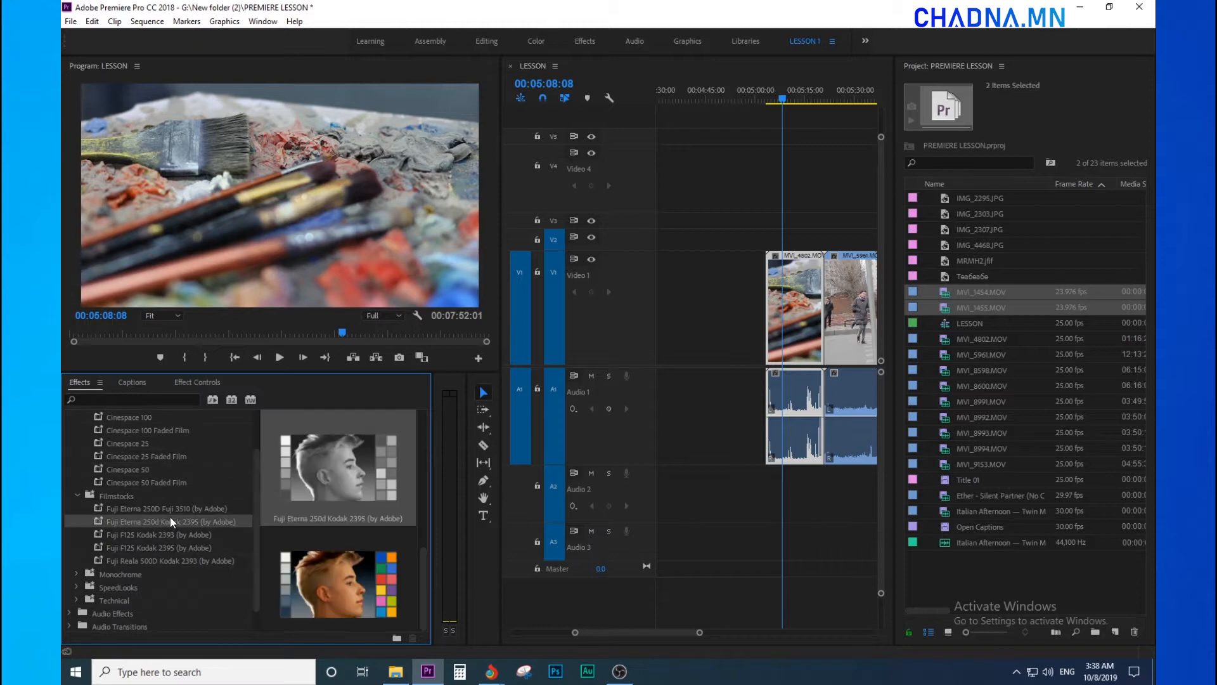
click(214, 535)
drag(333, 584, 790, 297)
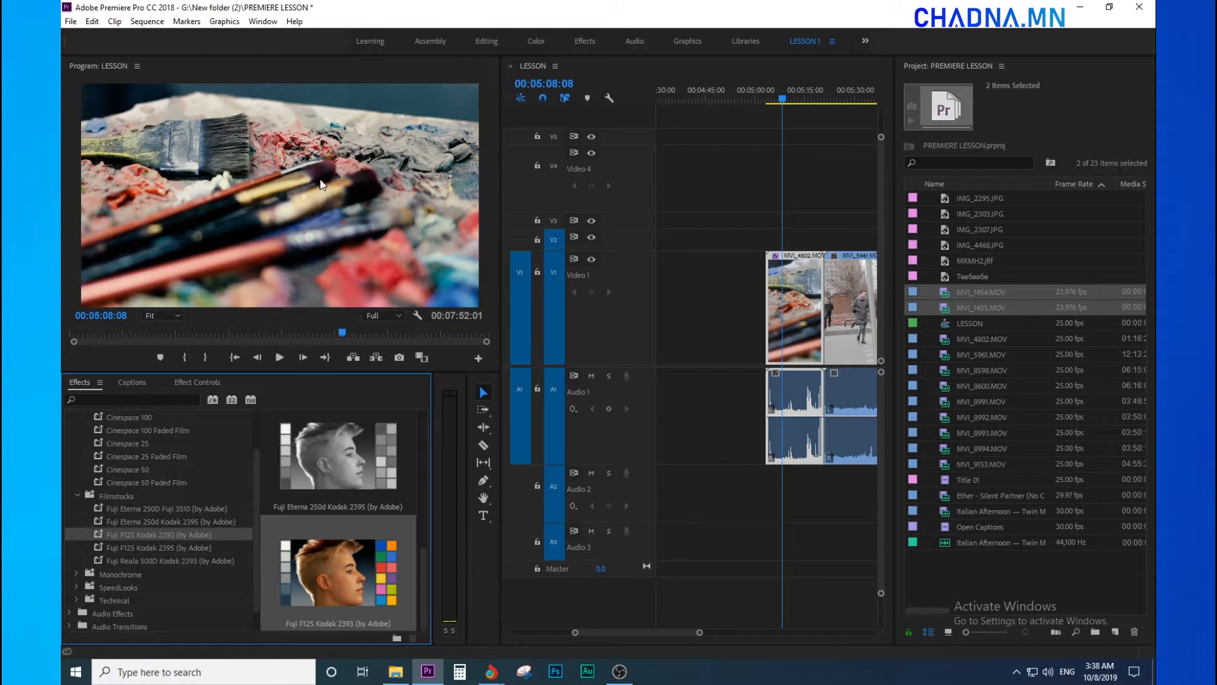
drag(797, 96, 827, 102)
click(793, 89)
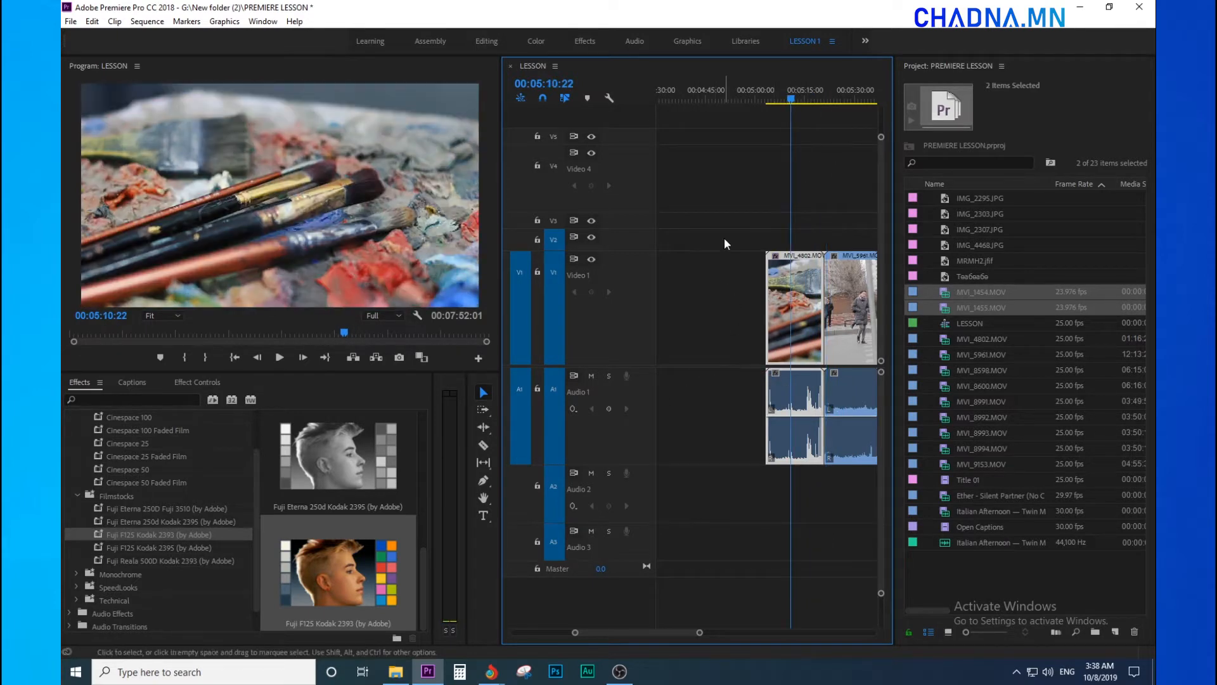
click(752, 198)
key(minus)
key(minus)
key(equal)
key(equal)
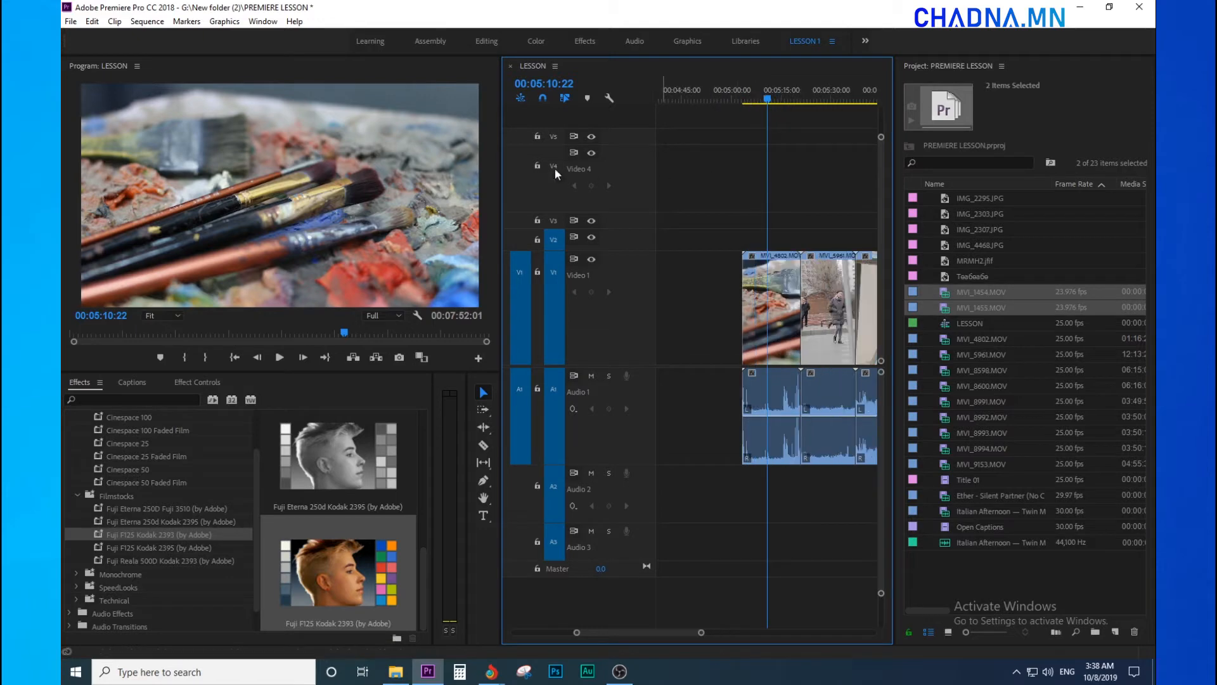
key(minus)
key(equal)
key(equal)
key(minus)
Collapse the Lumetri Presets folder and search the effects for "brightness".
click(85, 382)
scroll(112, 481, up, 2)
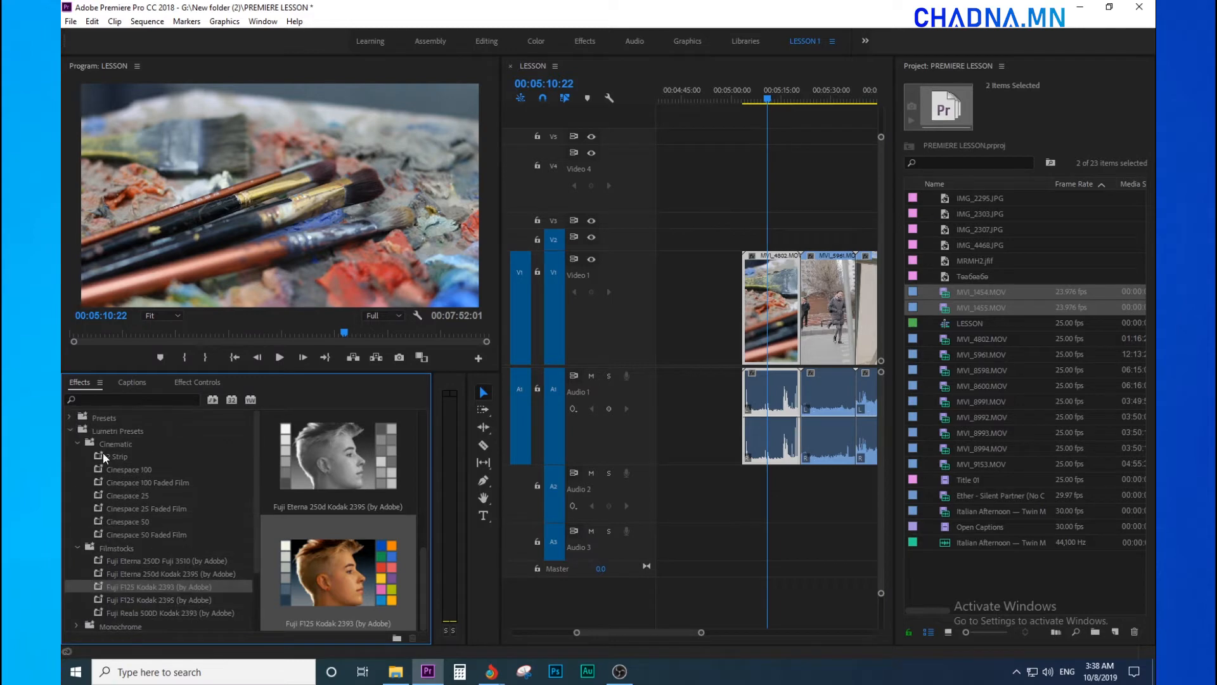
click(70, 431)
click(92, 401)
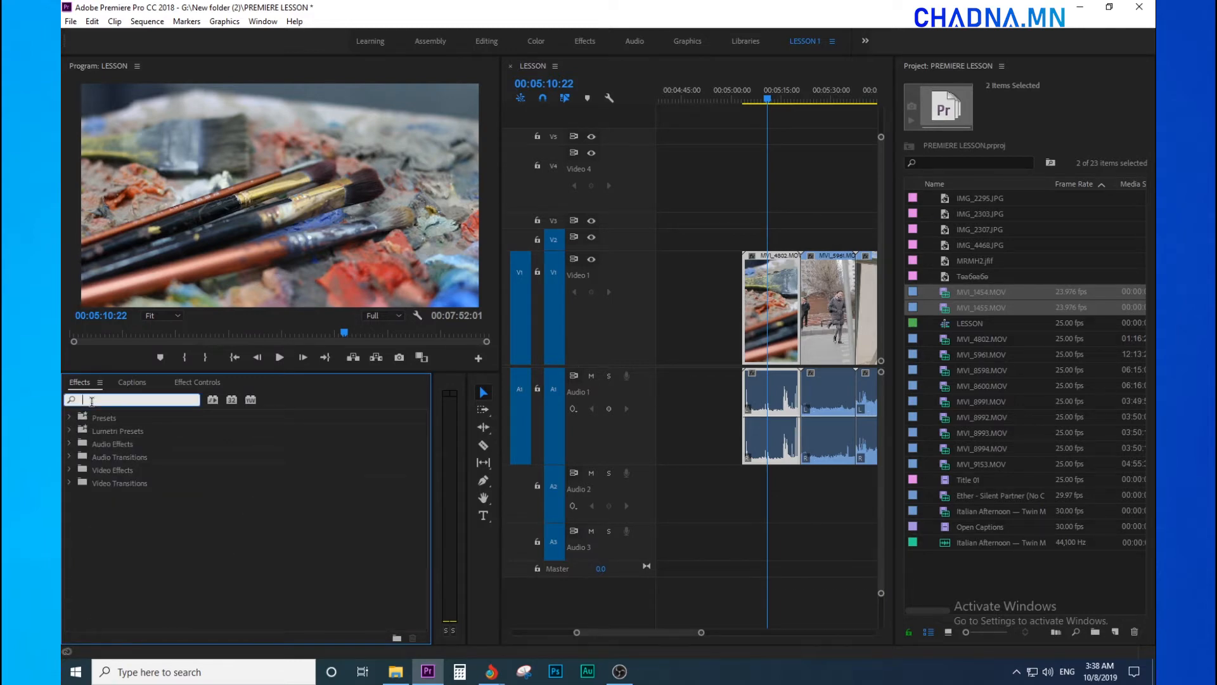
text(b)
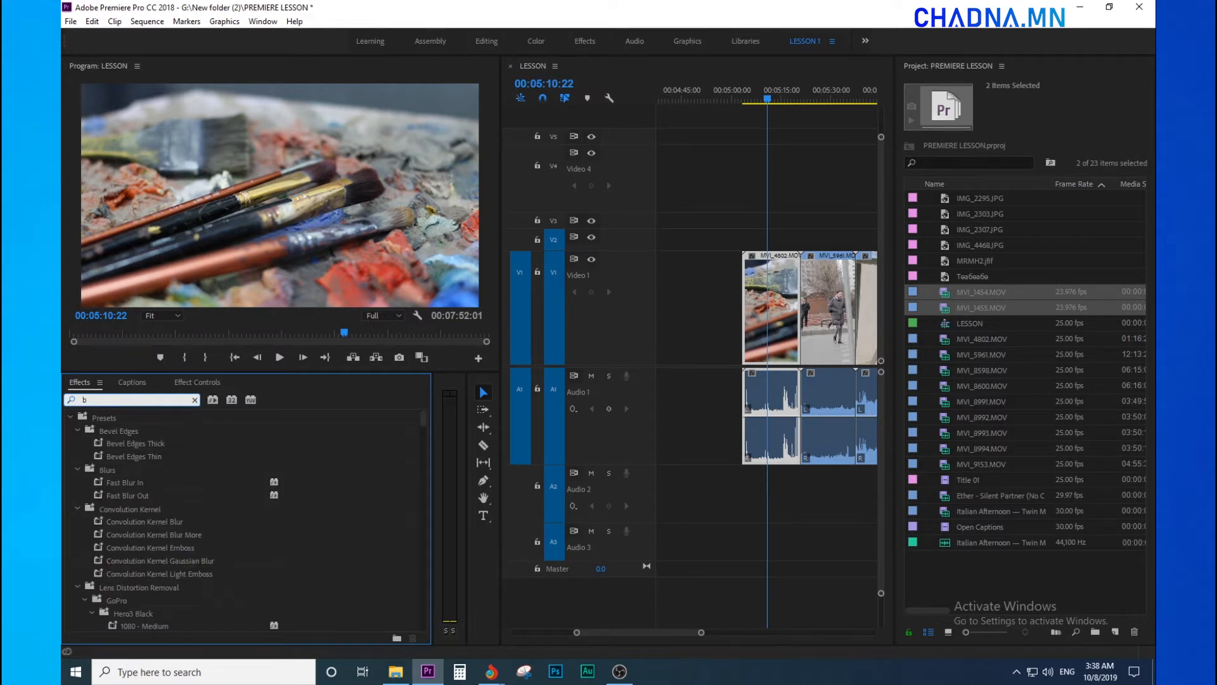
key(BackSpace)
text(brigh)
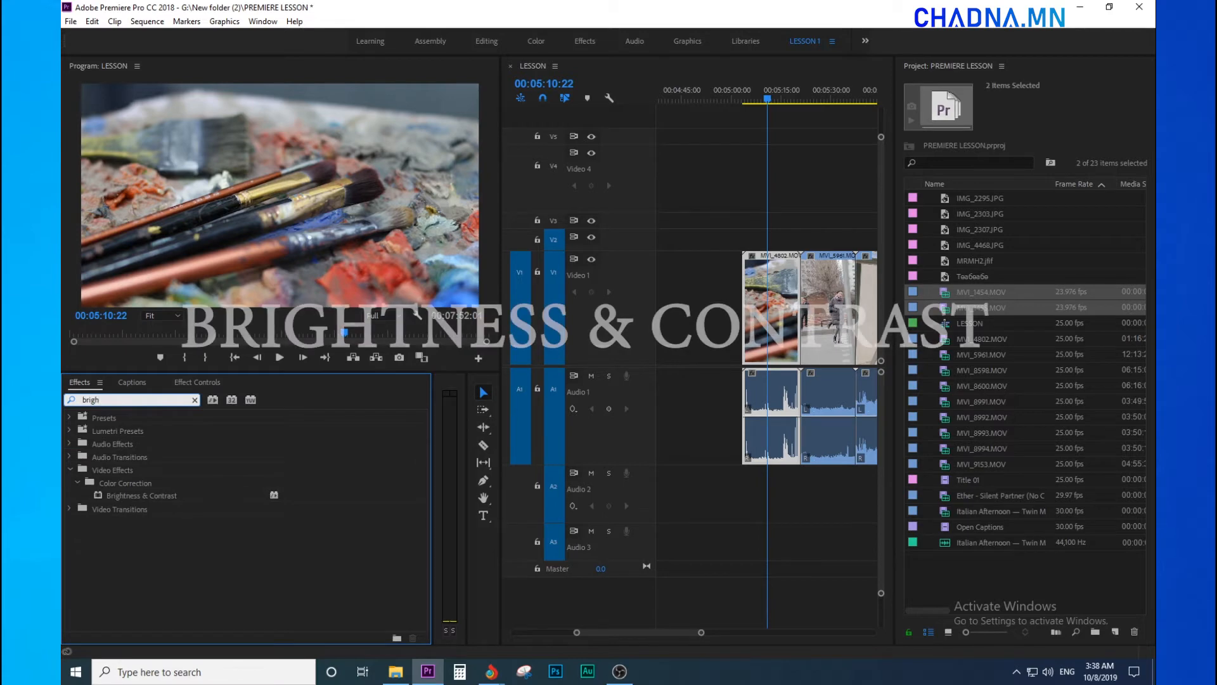
text(tneaa)
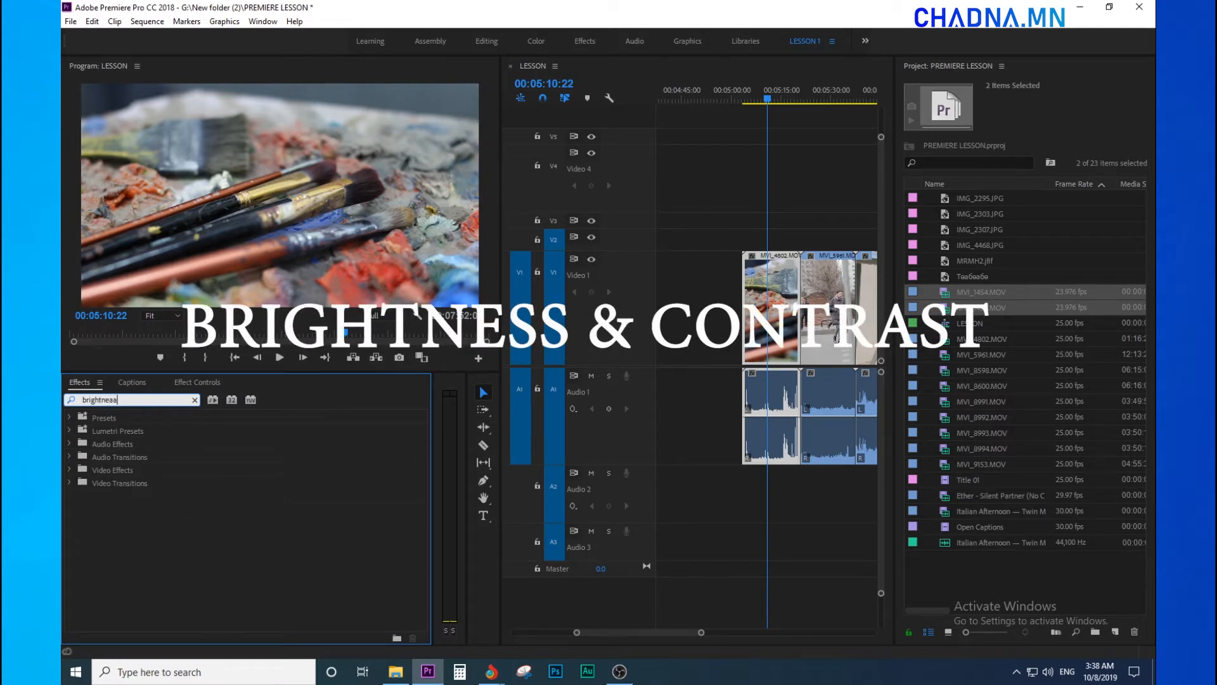
key(BackSpace)
key(BackSpace)
text(ss)
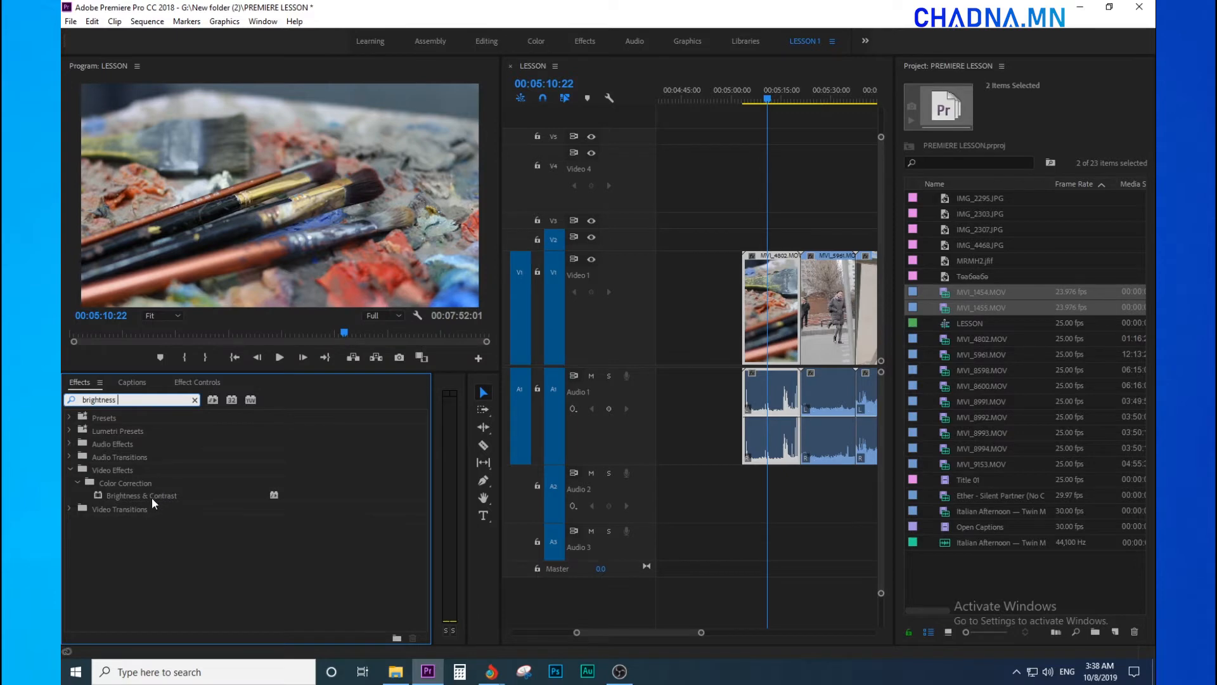
Apply Brightness & Contrast to the MVI_4802.MOV paintbrush clip, setting Brightness to 10 and Contrast to 26.
drag(151, 497, 770, 294)
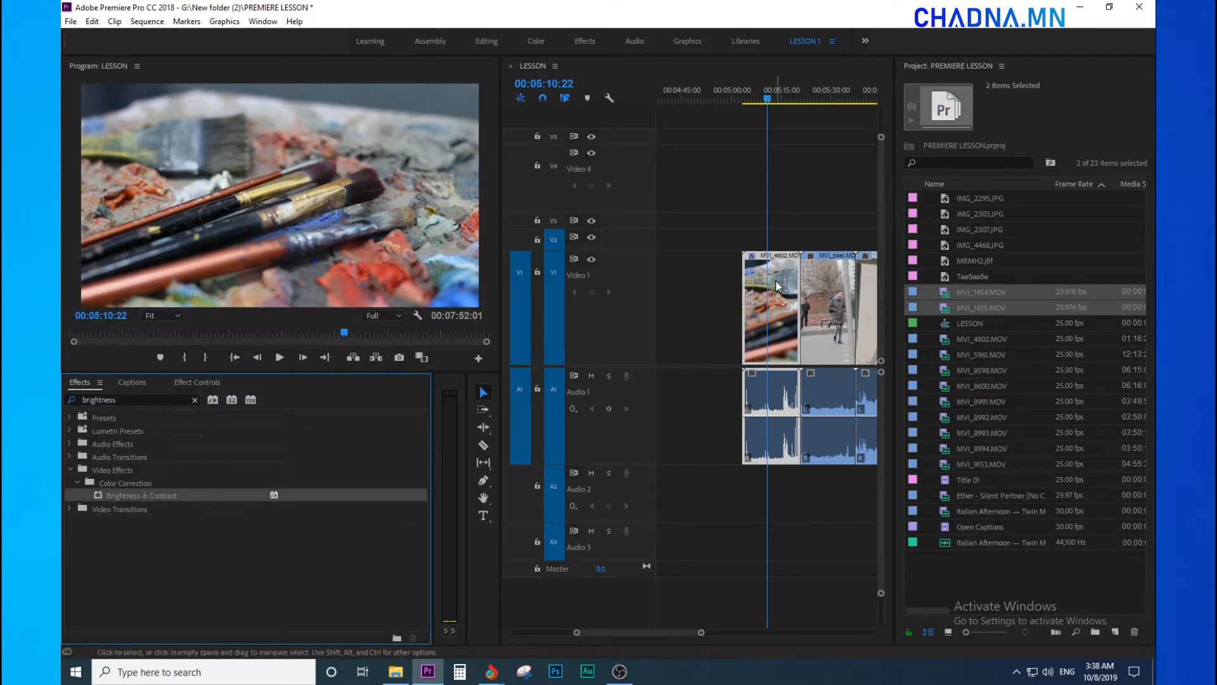
click(203, 382)
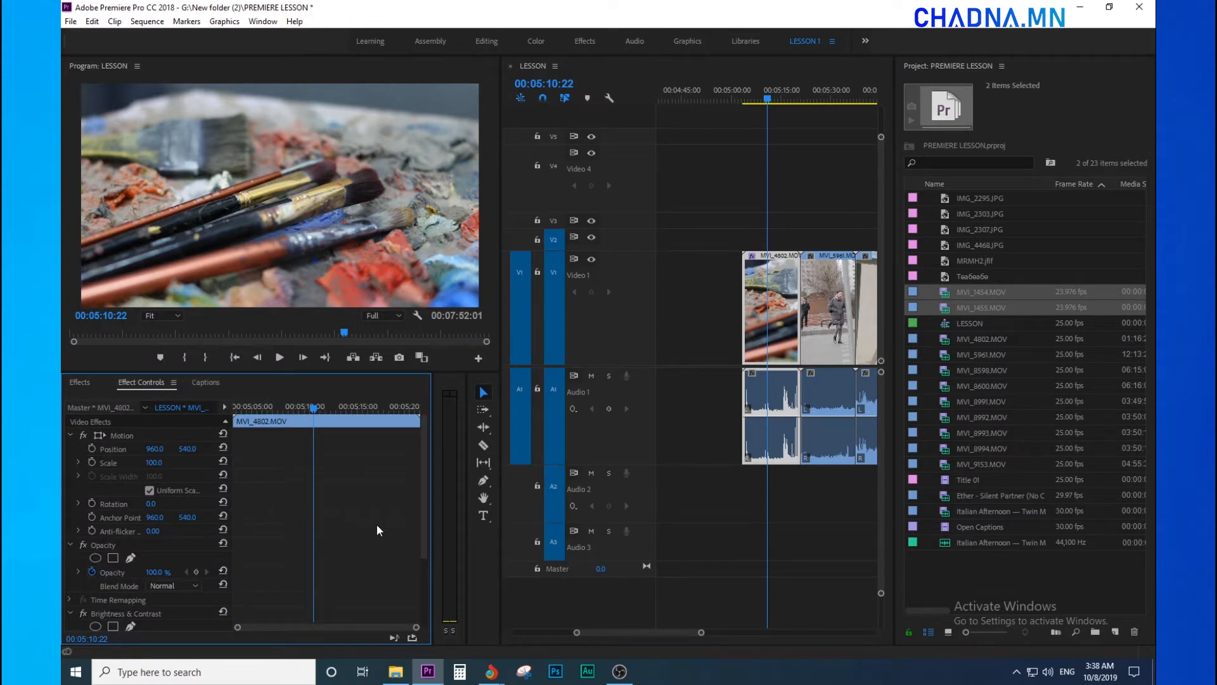
scroll(362, 525, down, 3)
drag(234, 421, 373, 420)
scroll(304, 551, down, 2)
mouse_move(218, 542)
mouse_down()
mouse_move(282, 542)
mouse_move(155, 542)
mouse_move(259, 555)
mouse_move(178, 555)
mouse_move(285, 554)
mouse_move(158, 555)
mouse_move(233, 556)
mouse_up()
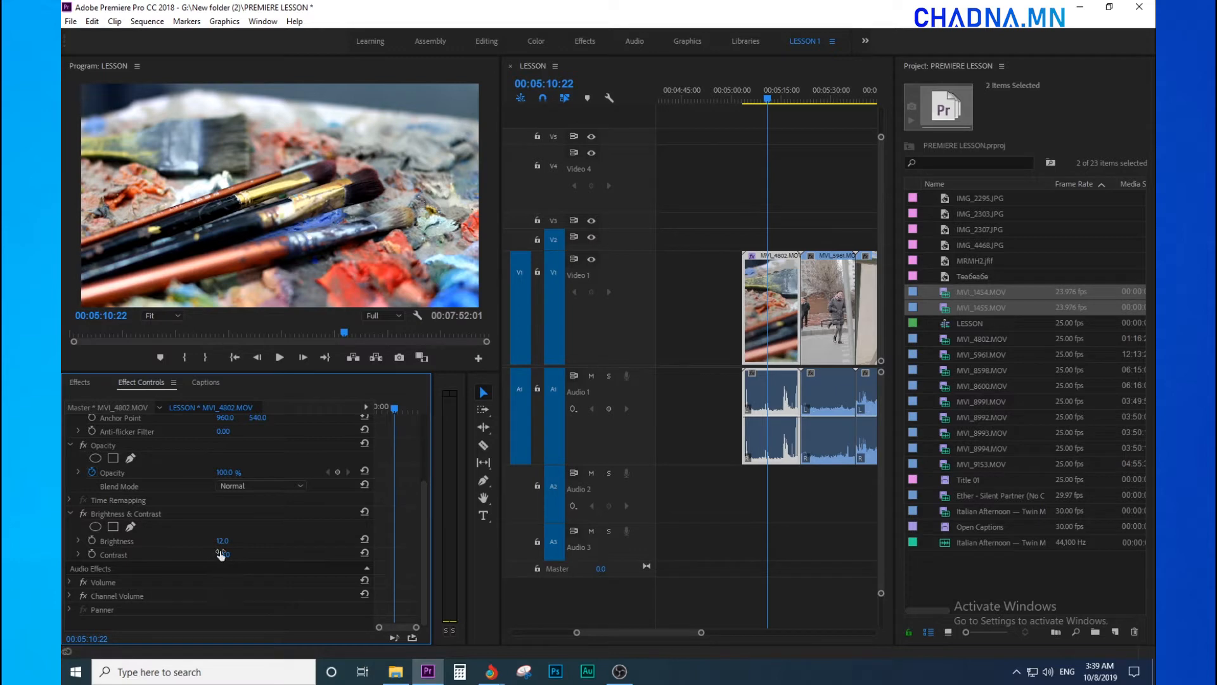
mouse_move(226, 542)
mouse_down()
mouse_move(203, 542)
mouse_move(235, 542)
mouse_move(219, 542)
mouse_up()
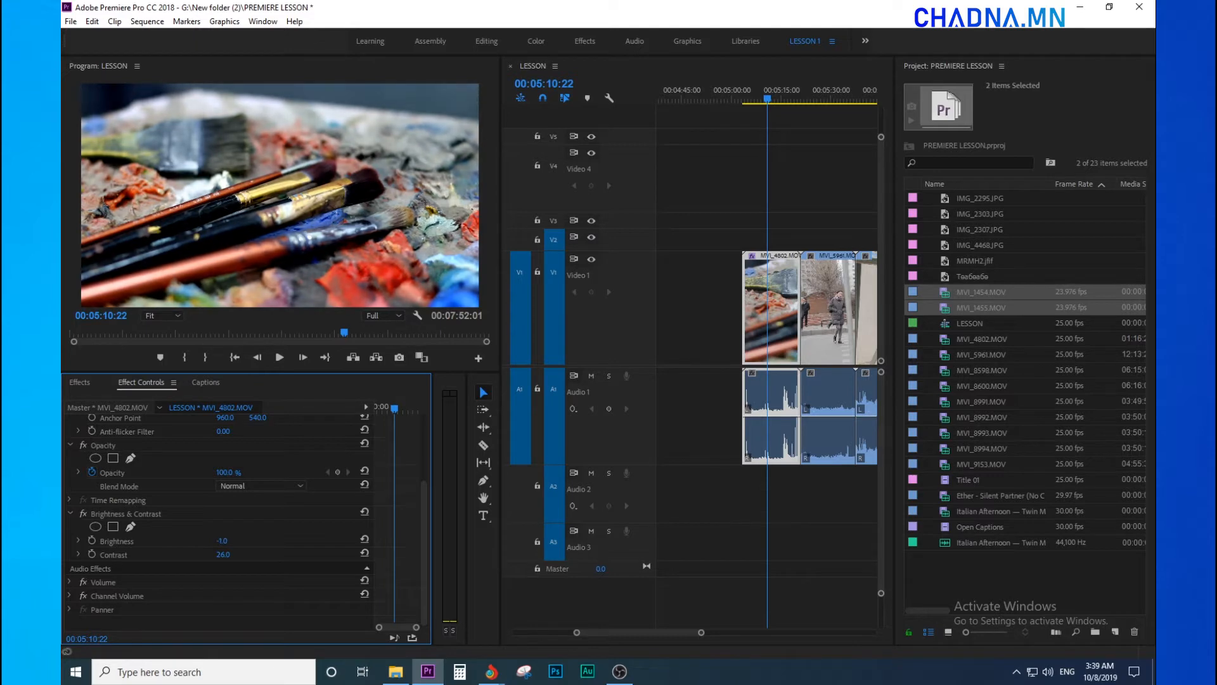
click(747, 181)
click(778, 339)
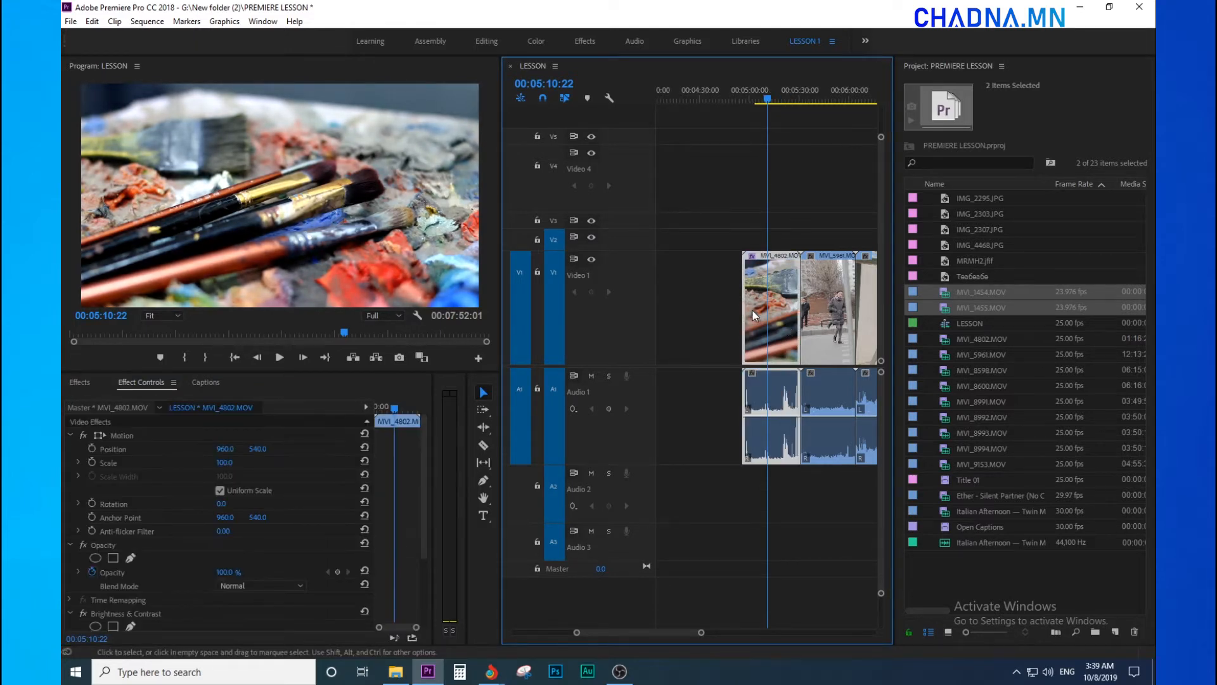
key(=)
click(718, 170)
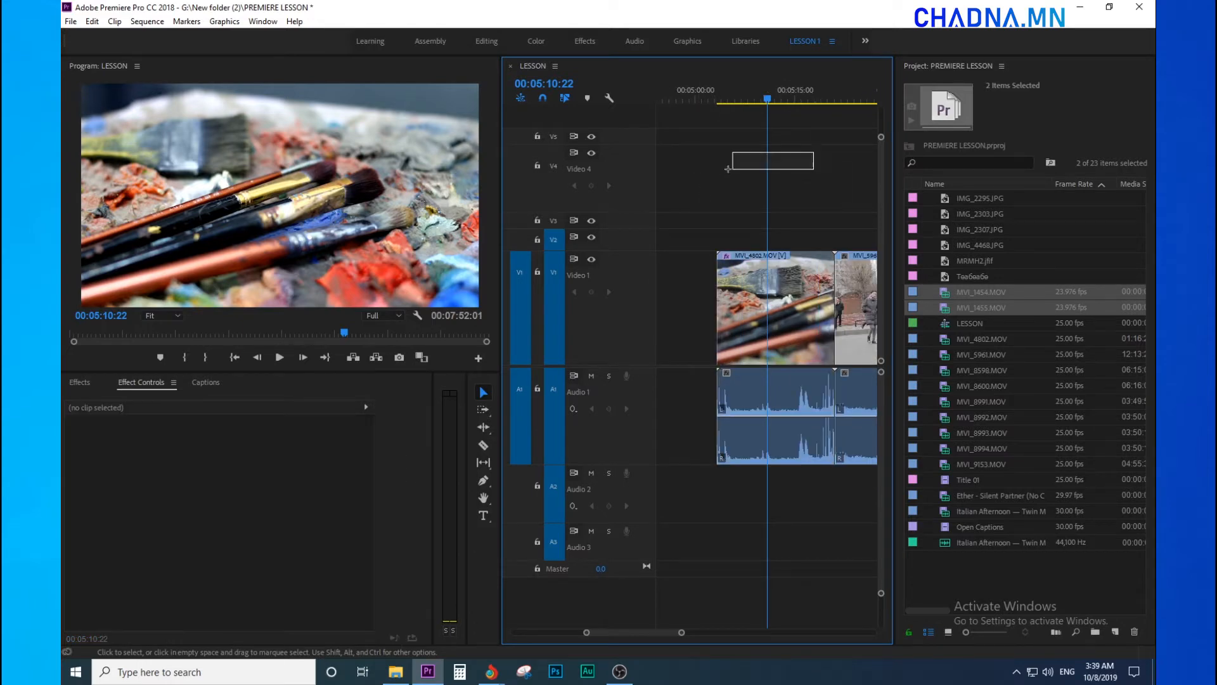
key(minus)
key(minus)
key(minus)
key(equal)
key(equal)
key(equal)
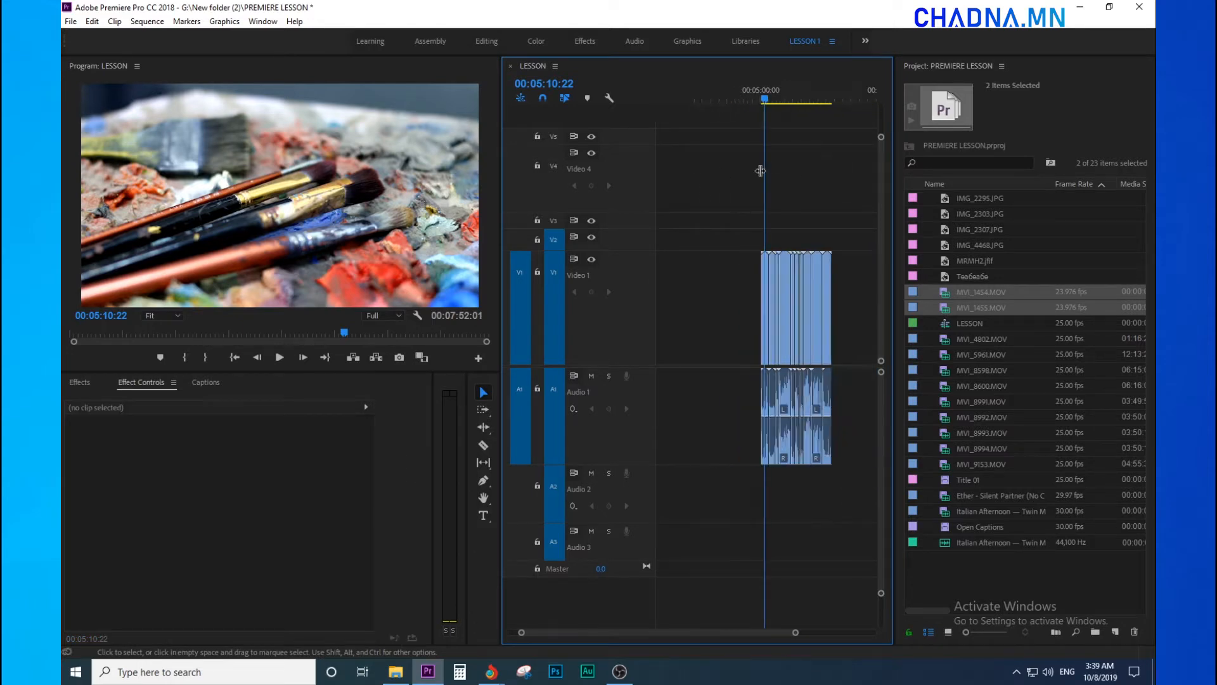
Search the effects for "Proc" and apply ProcAmp to the MVI_4802.MOV clip, showing its settings.
click(761, 334)
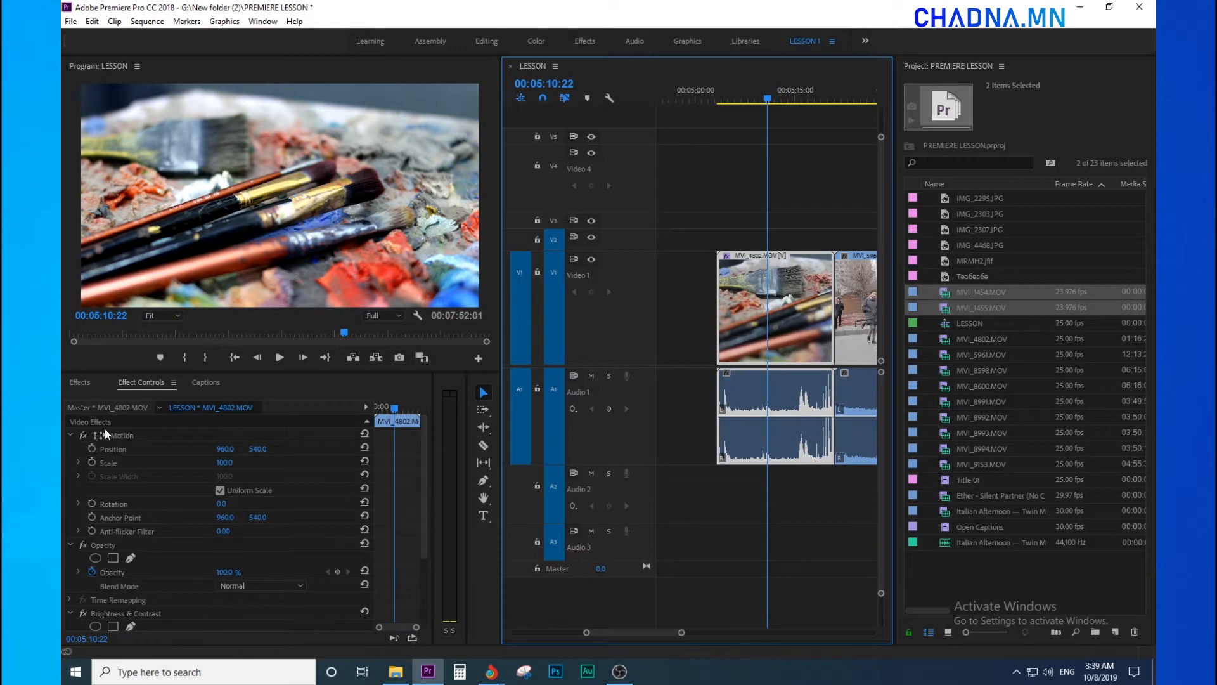
click(80, 383)
text(c)
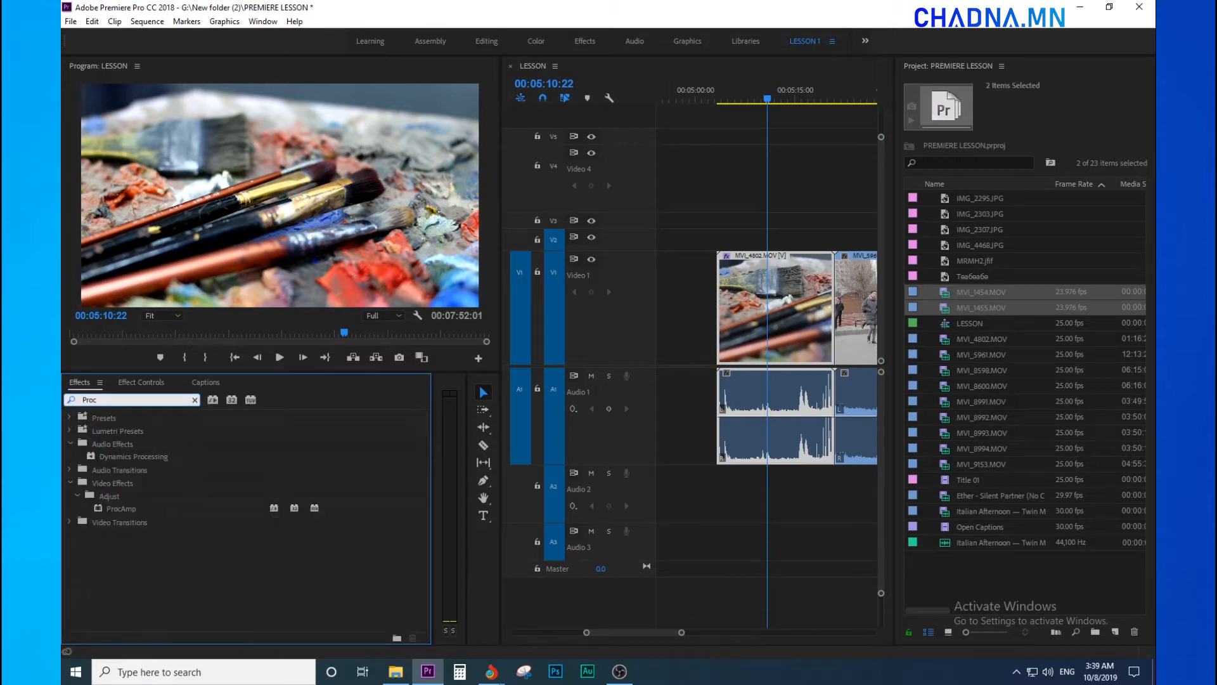
drag(108, 508, 732, 290)
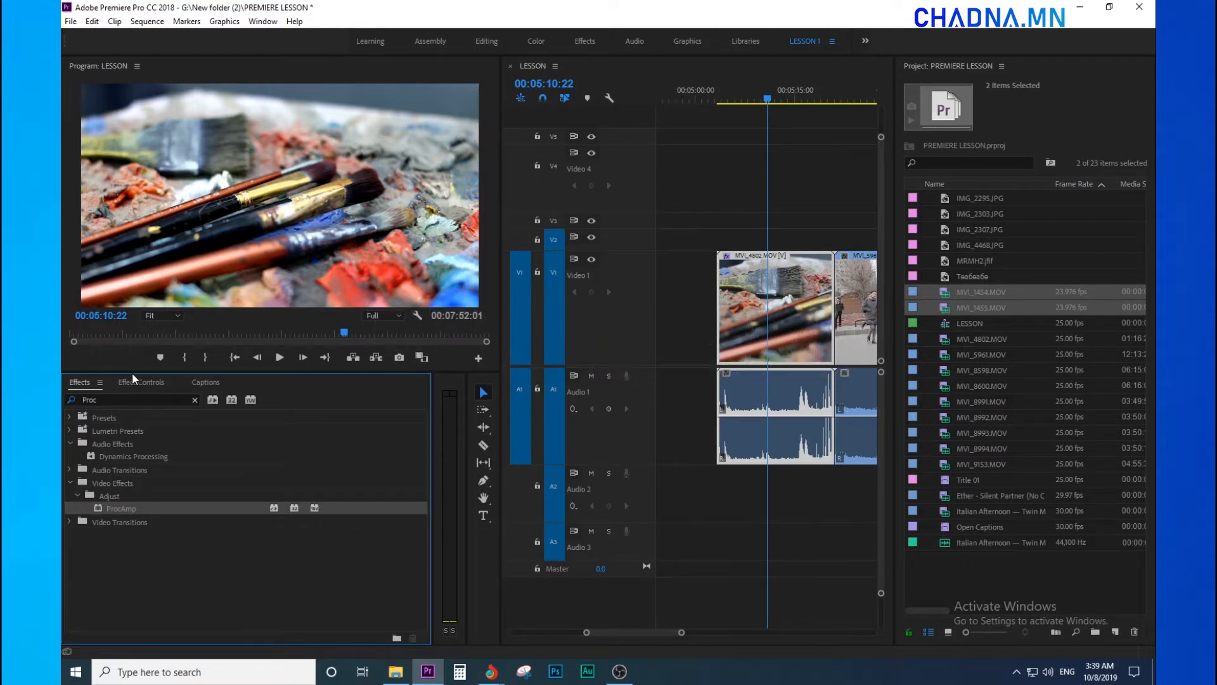
click(138, 382)
scroll(375, 550, down, 5)
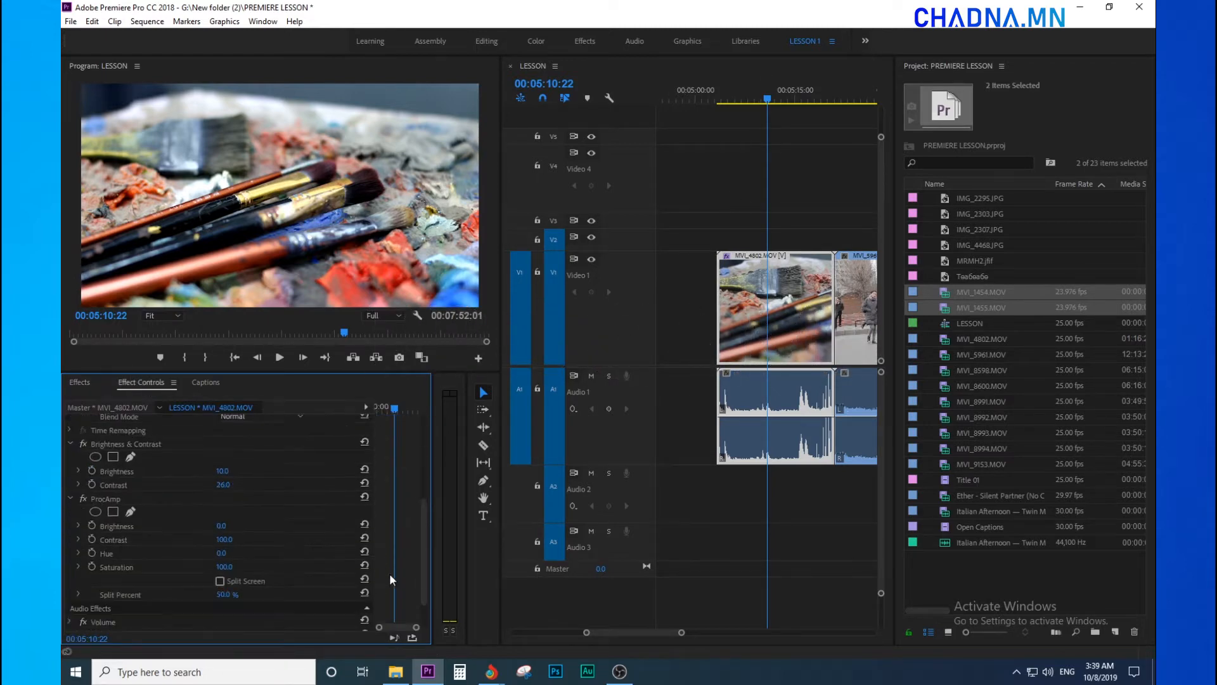
Try lowering ProcAmp's Brightness on the paintbrush clip, undo that change, and set Saturation to 199.
click(221, 486)
text(20)
key(Return)
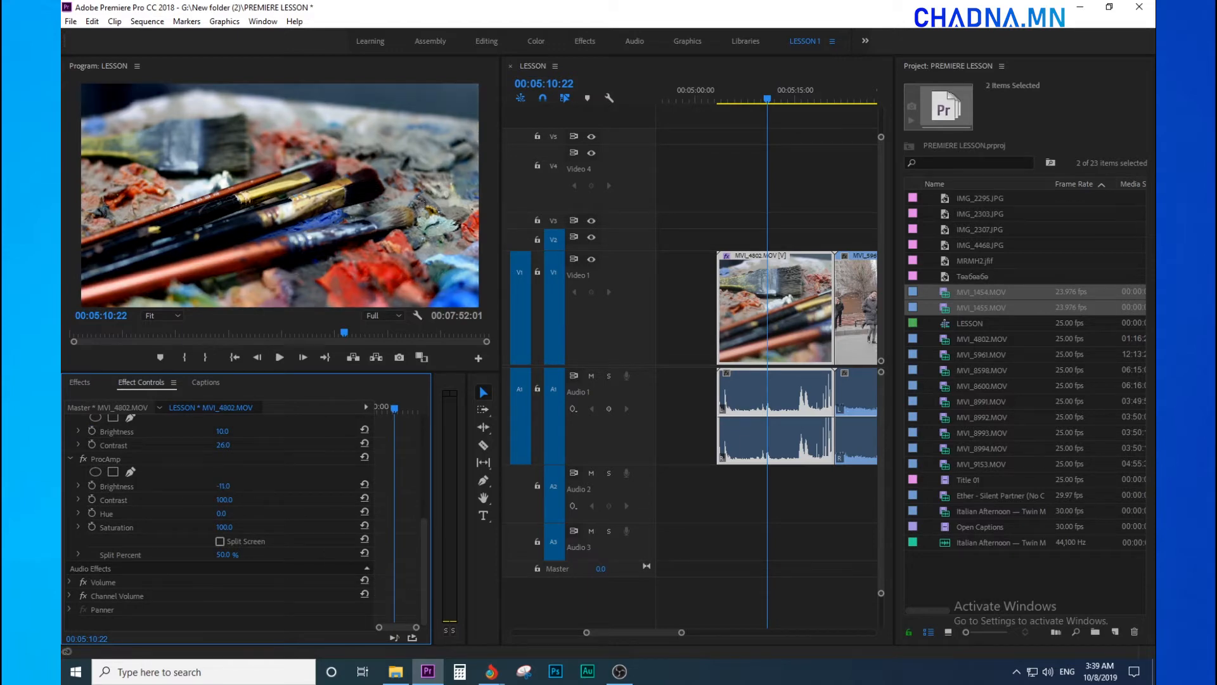
drag(233, 486, 251, 527)
key(ctrl+z)
key(ctrl+z)
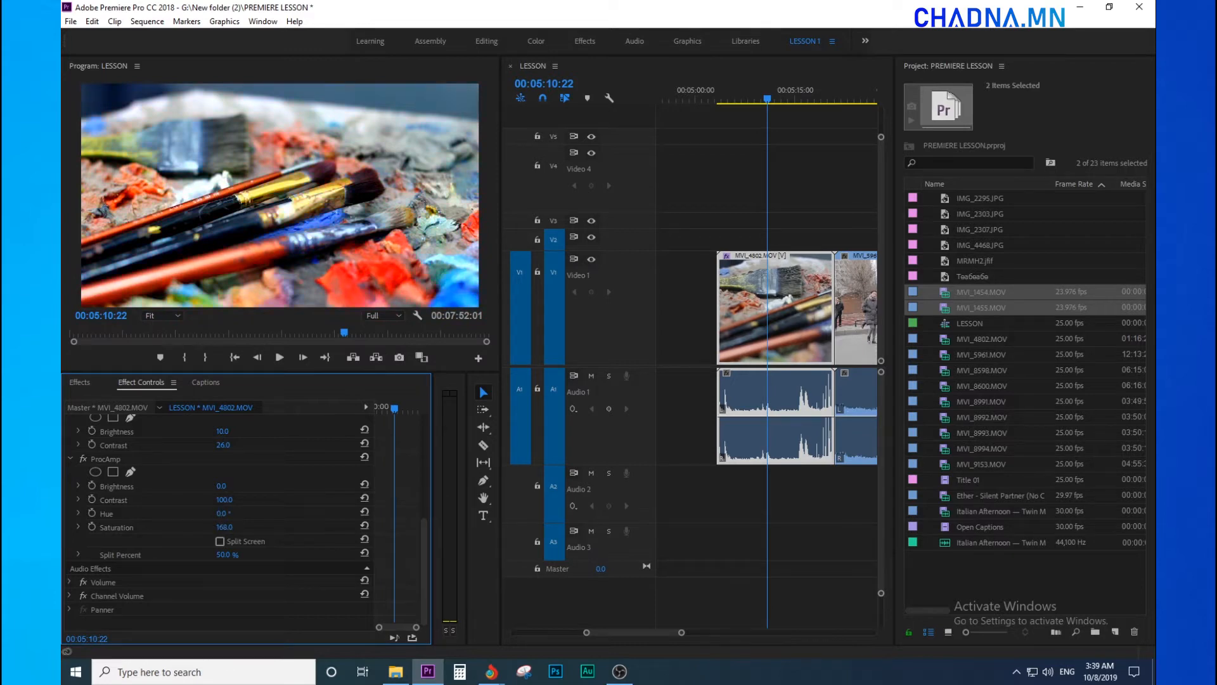
drag(251, 527, 254, 527)
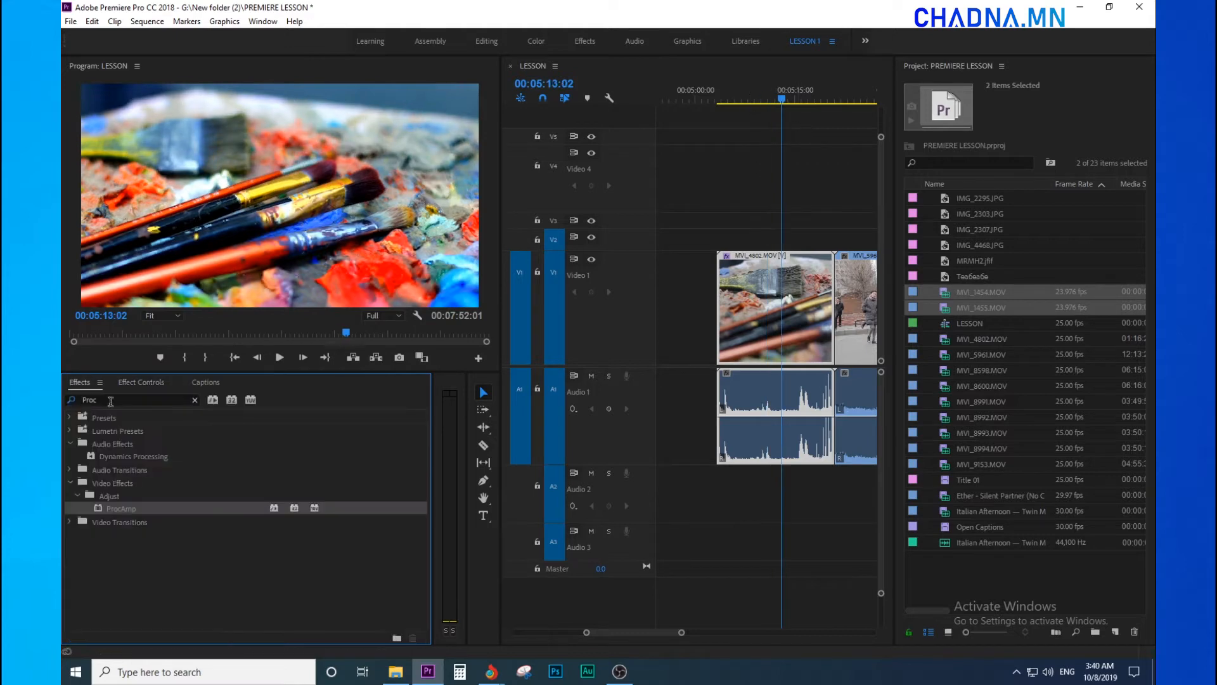
Search the effects for "color" and look through the Color Correction effects, including Change Color and Change to Color.
key(shift+7)
text(col)
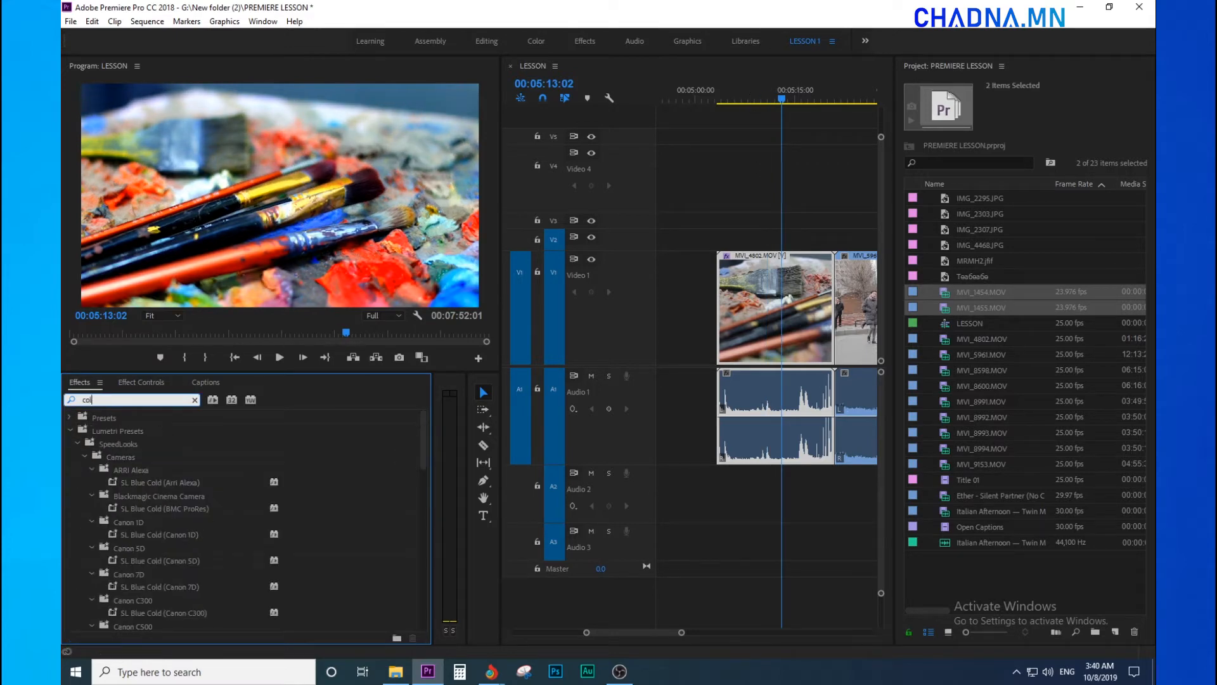
text(o)
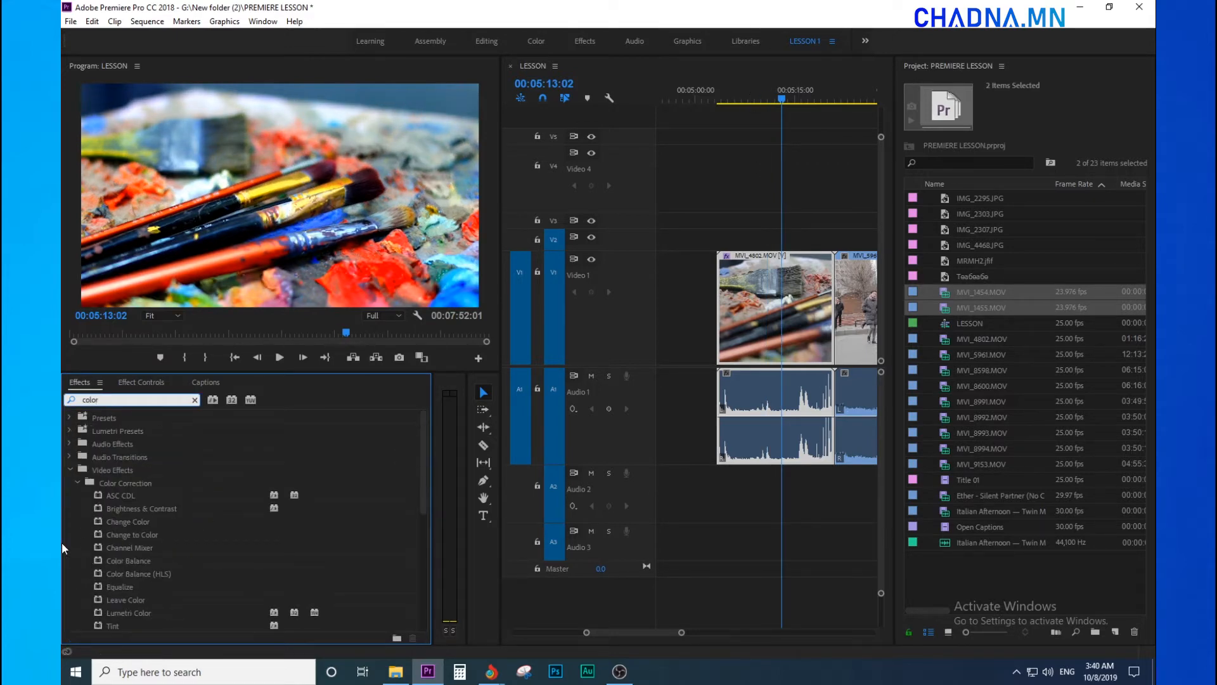
text(r)
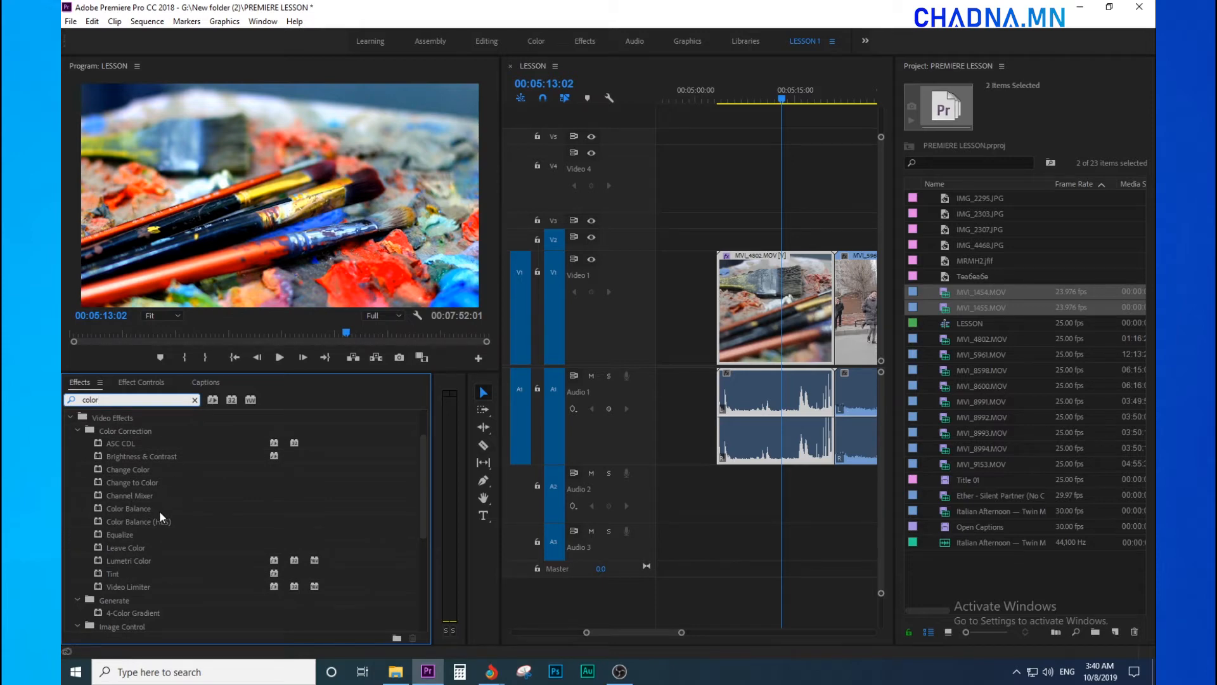
scroll(184, 526, down, 2)
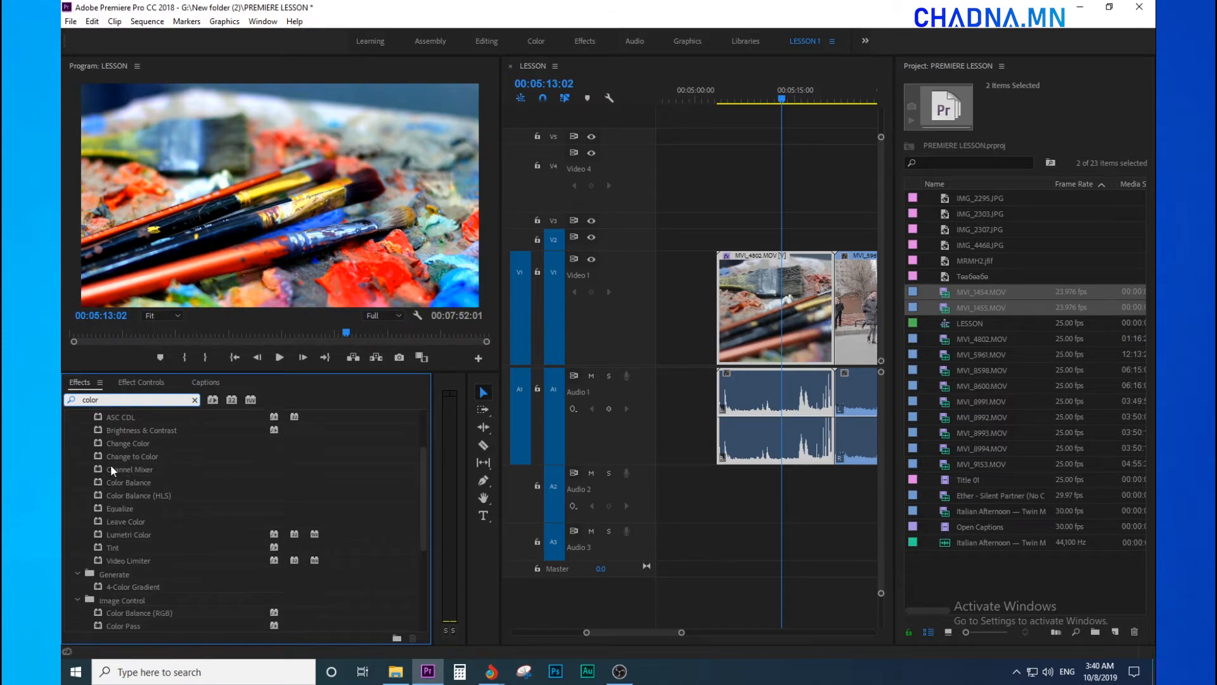
scroll(109, 457, up, 2)
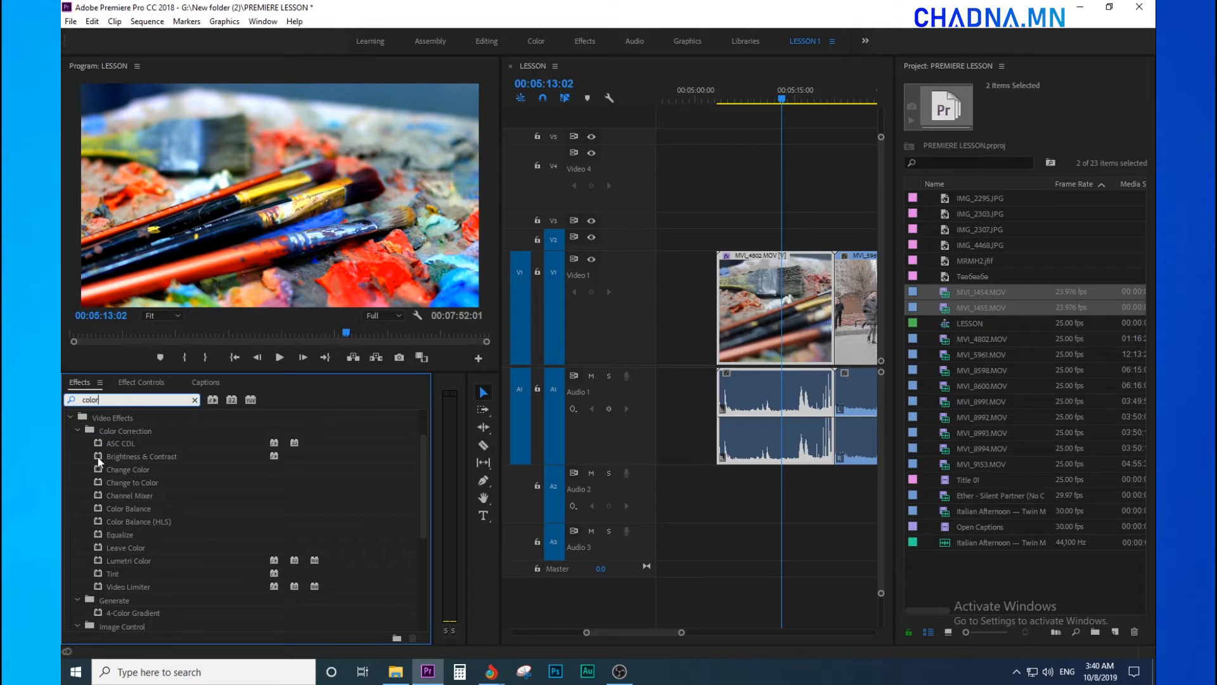
click(121, 471)
click(150, 482)
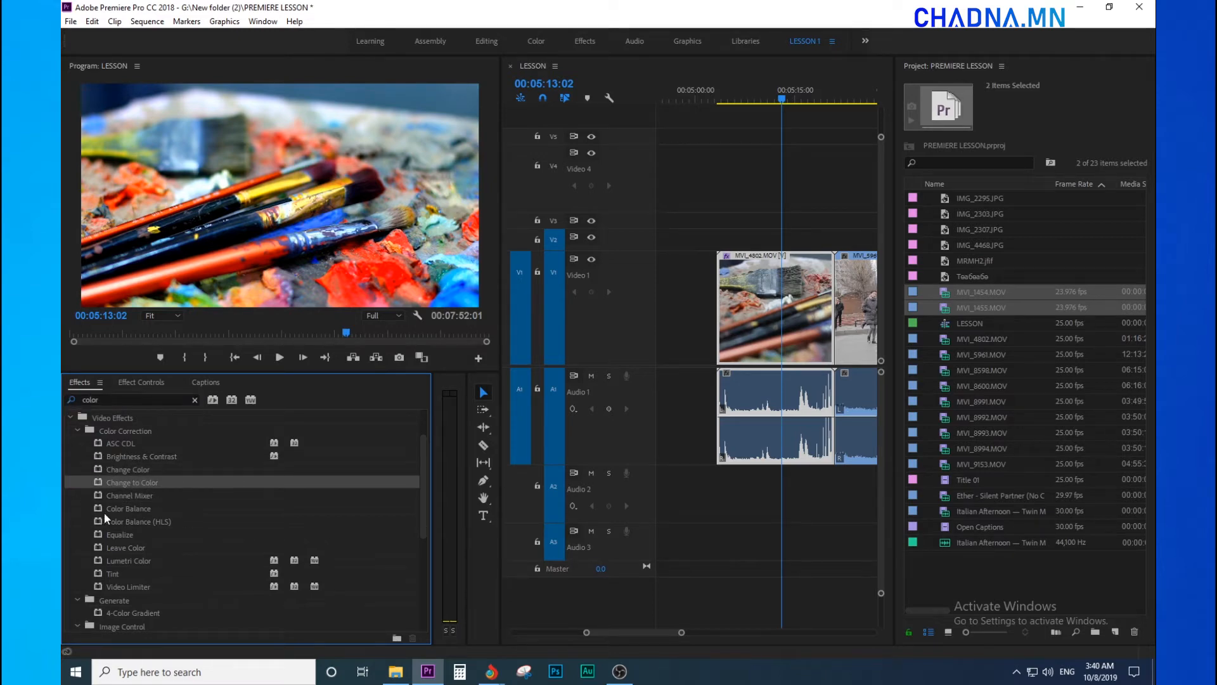
Apply Color Balance to the paintbrush clip, setting Shadow Red and Green to -100, Shadow Blue to 100 and Midtone Red to -100.
click(127, 508)
drag(126, 507, 773, 307)
click(146, 383)
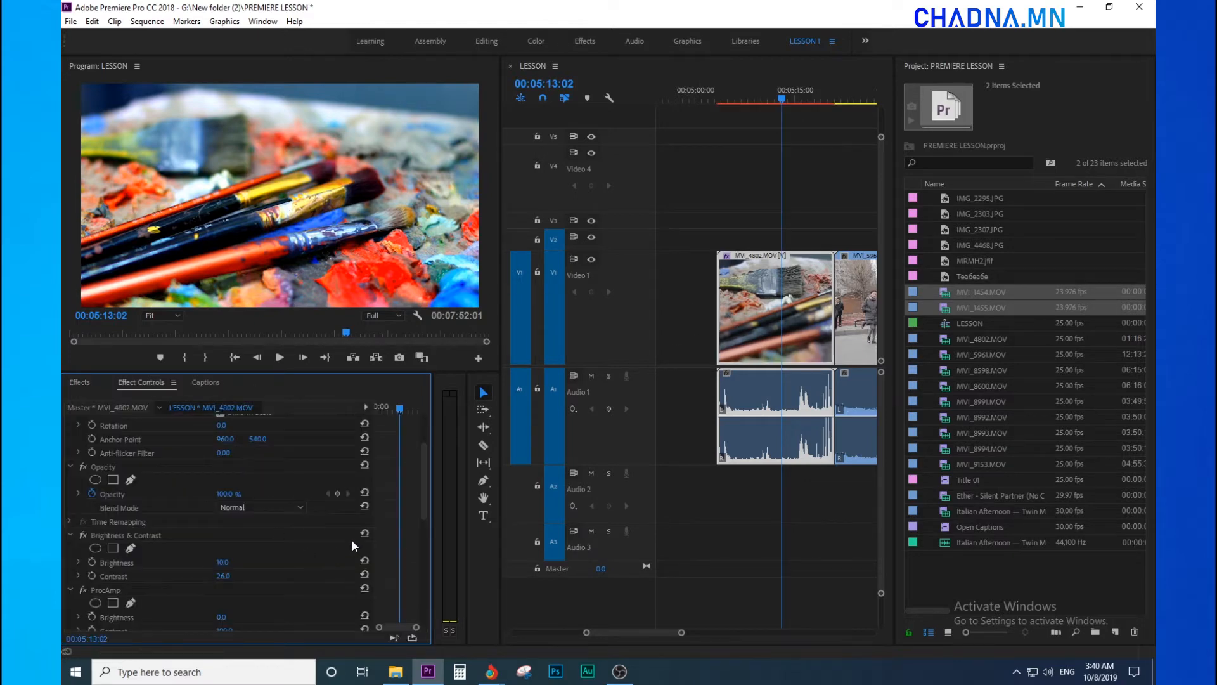
scroll(427, 528, down, 10)
drag(219, 468, 158, 507)
click(215, 509)
scroll(237, 494, up, 2)
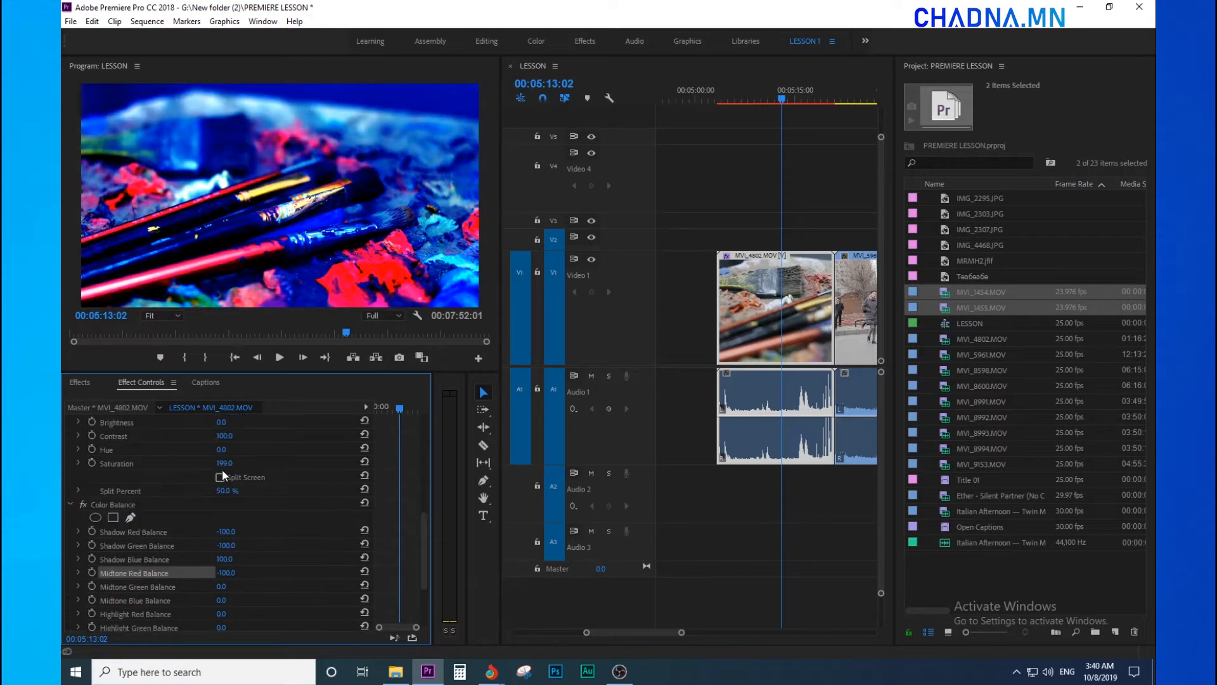
Remove the Color Balance, Brightness & Contrast and ProcAmp effects from the MVI_4802.MOV clip.
click(126, 505)
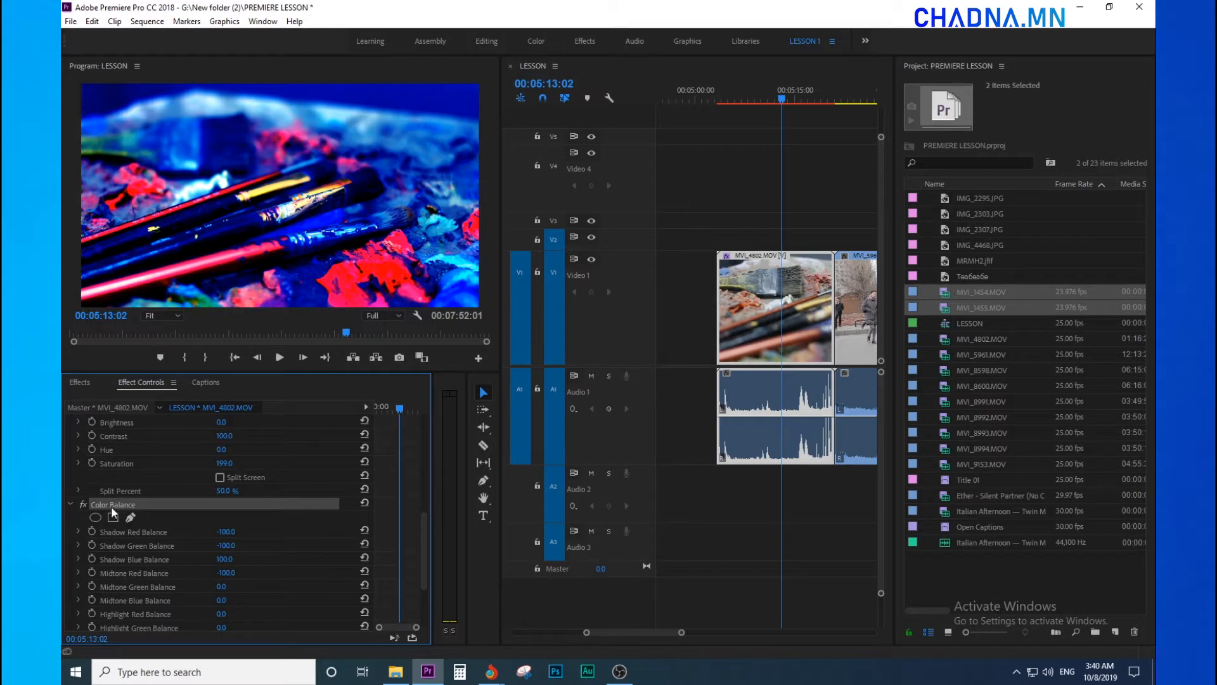
key(Delete)
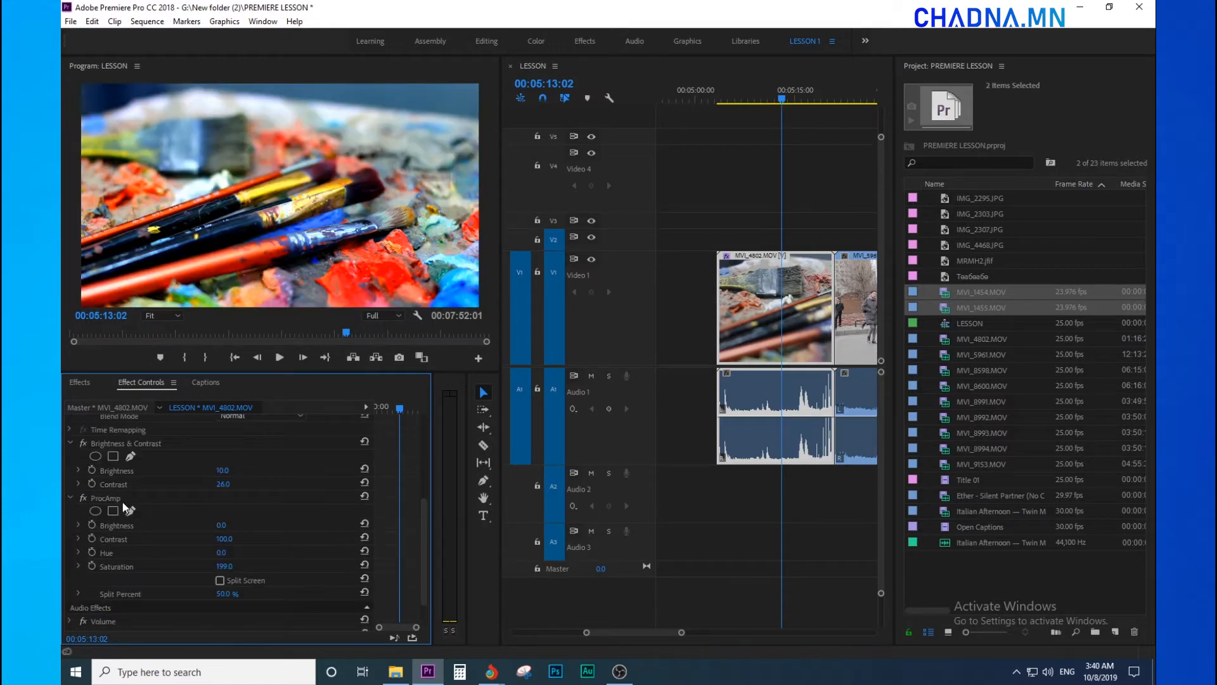
click(120, 440)
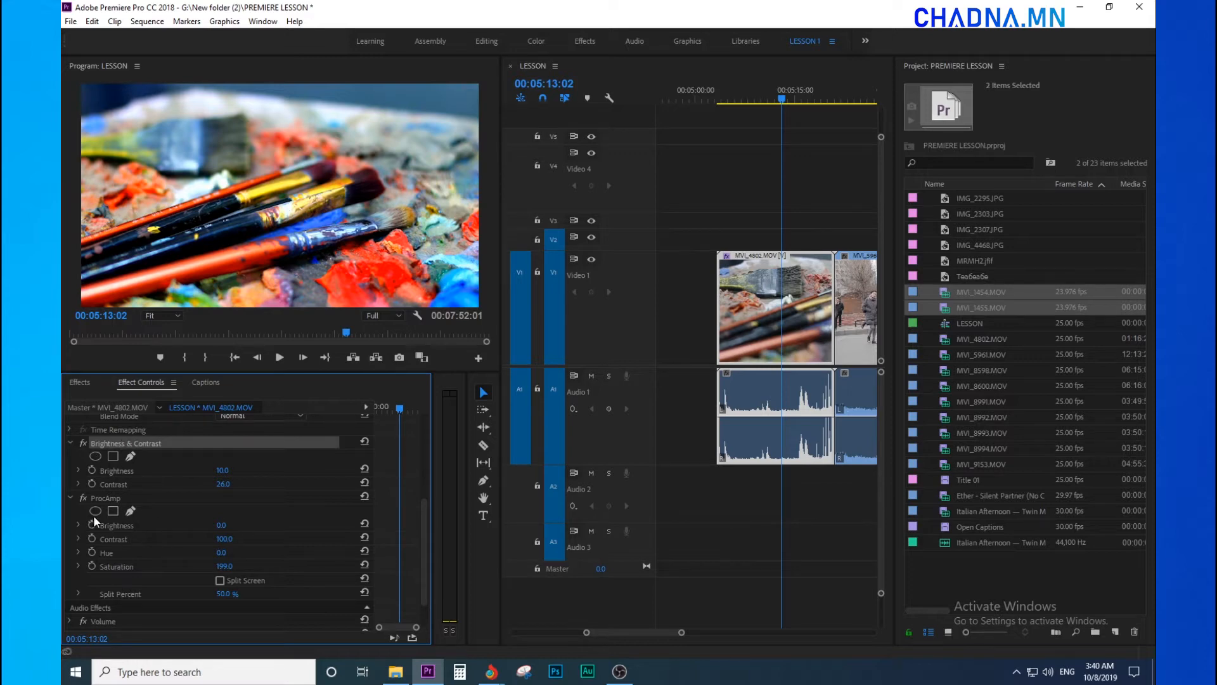
key(Delete)
click(113, 440)
key(Delete)
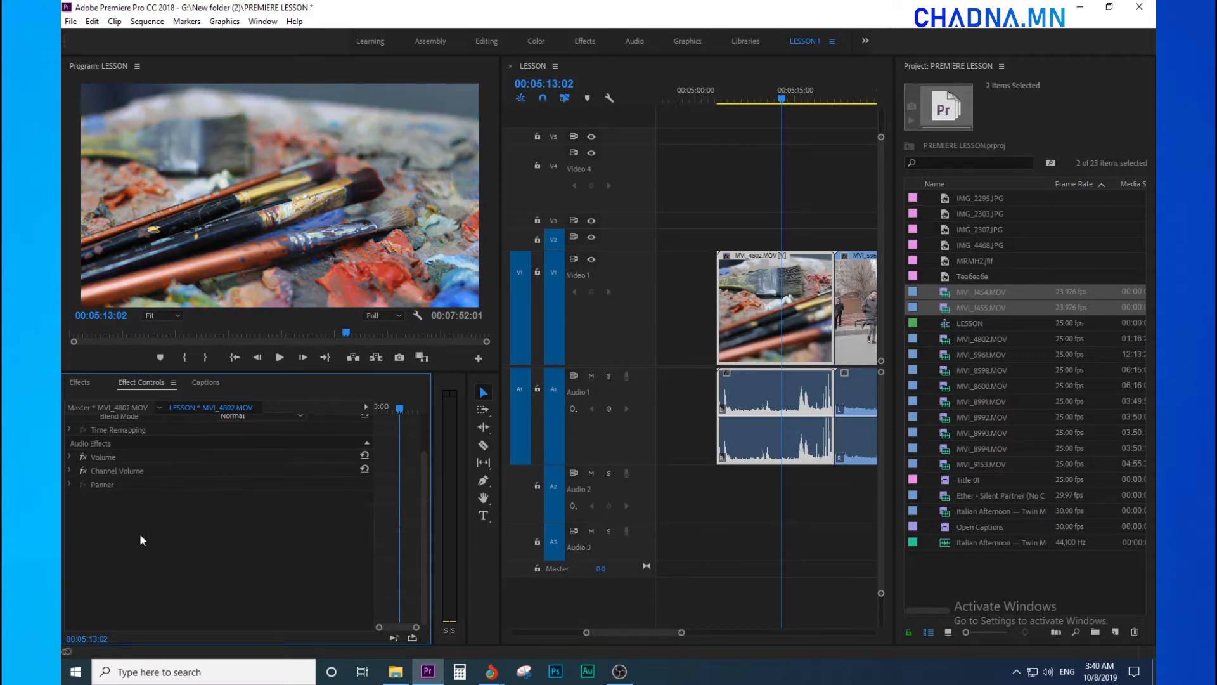
Deselect the clip and add the Lumetri Color controls to the workspace.
click(760, 162)
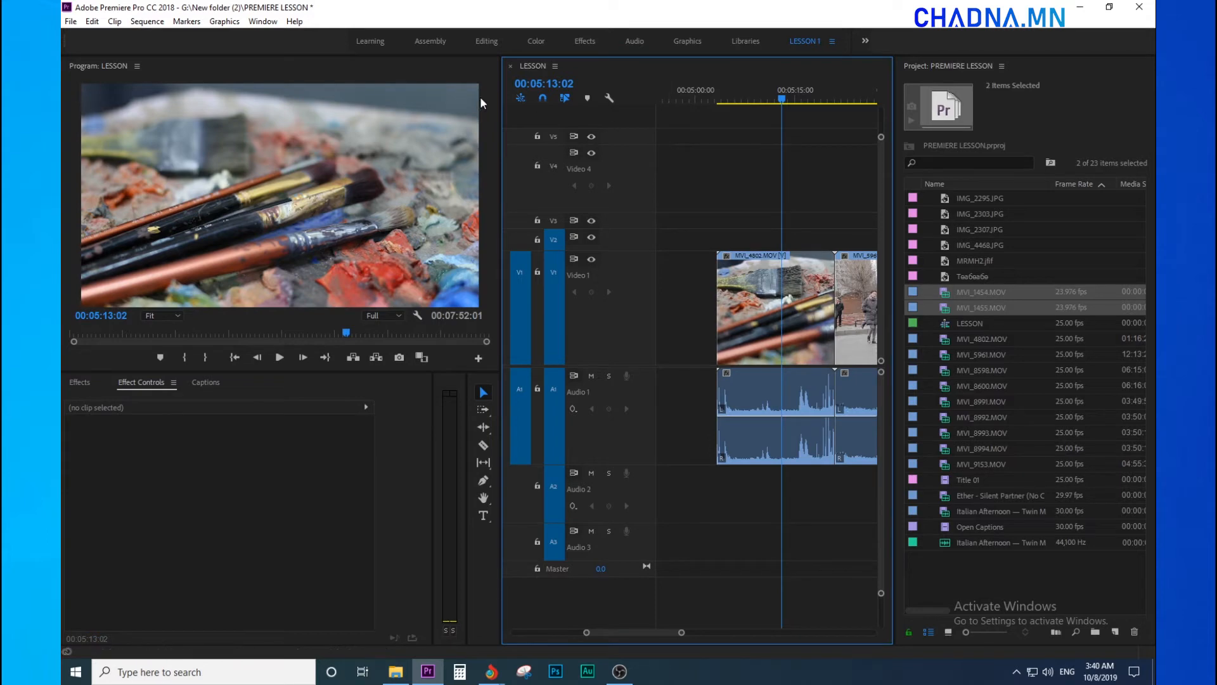
click(261, 22)
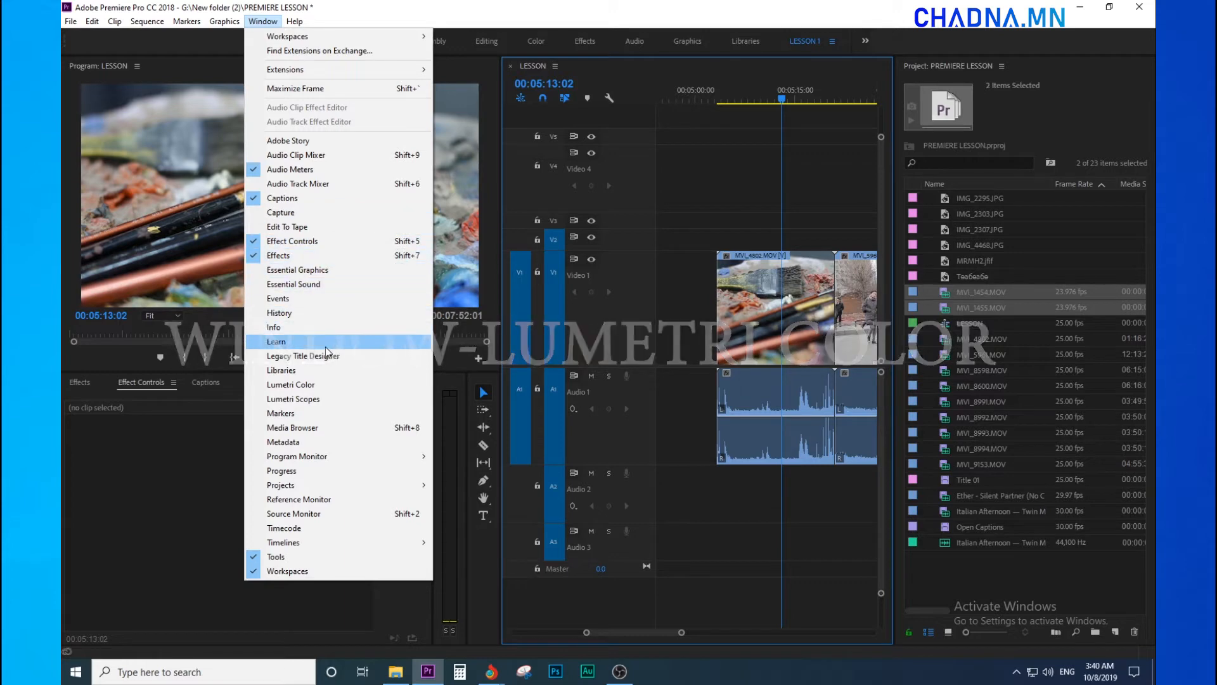
click(300, 387)
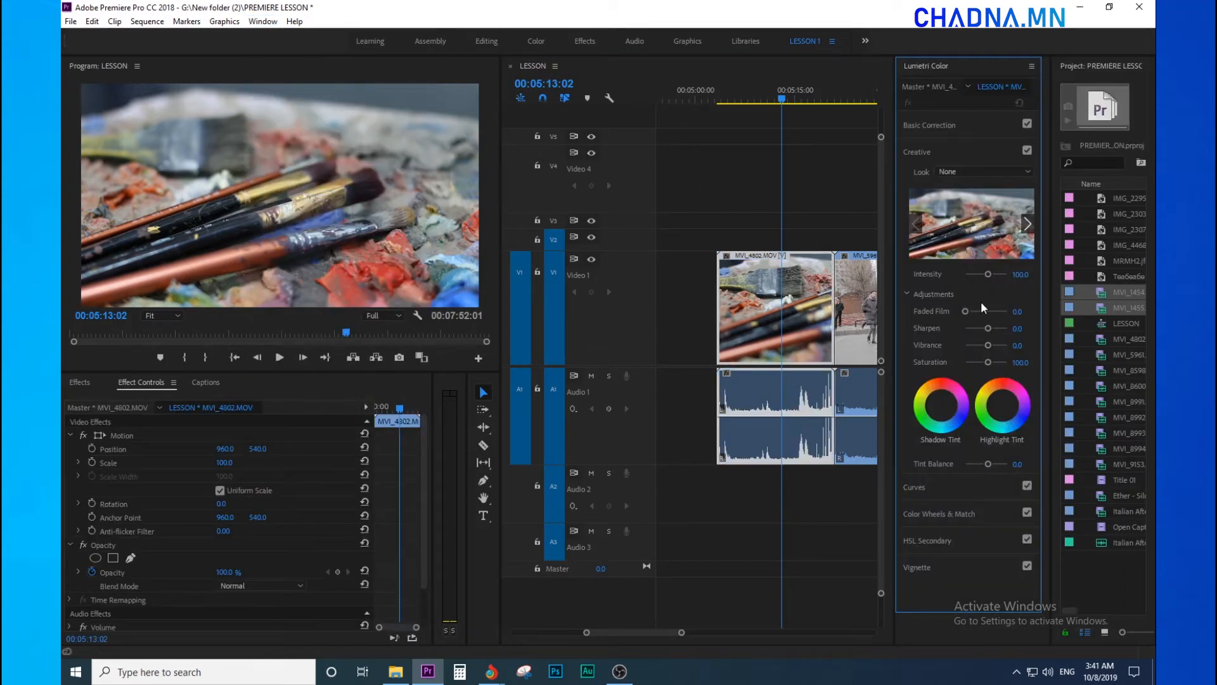
Enlarge the Lumetri Color controls and show the Basic Correction settings for the paintbrush clip.
key(equal)
key(equal)
key(minus)
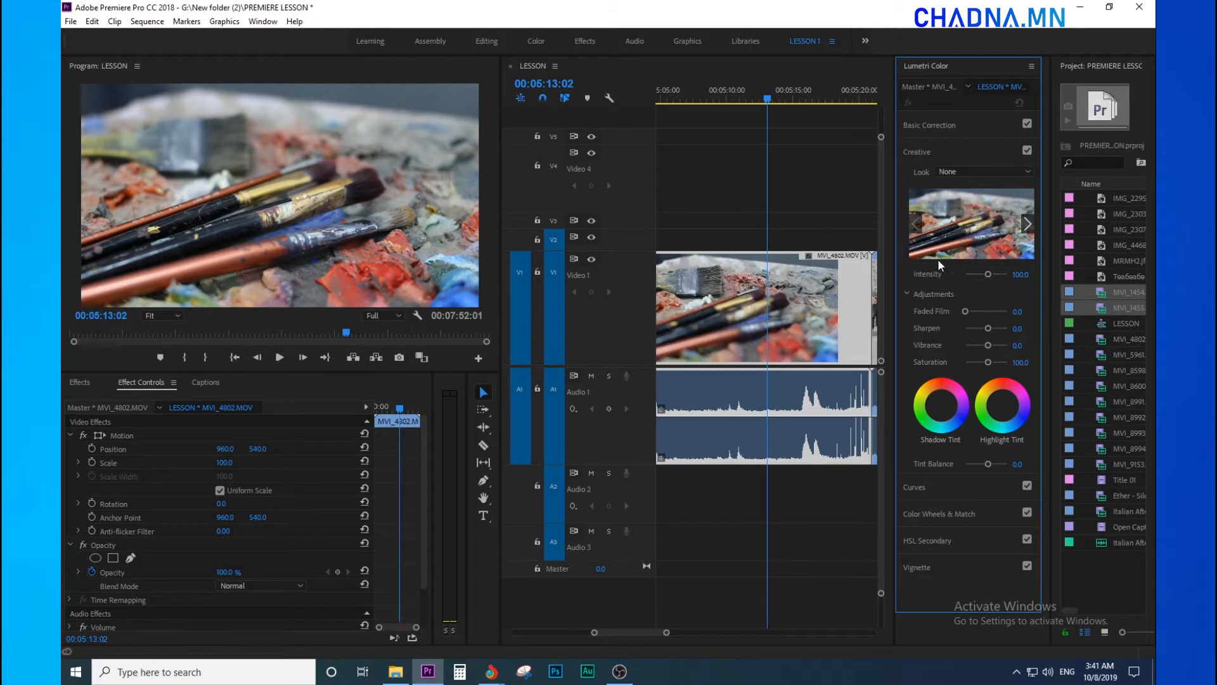
drag(893, 262, 626, 269)
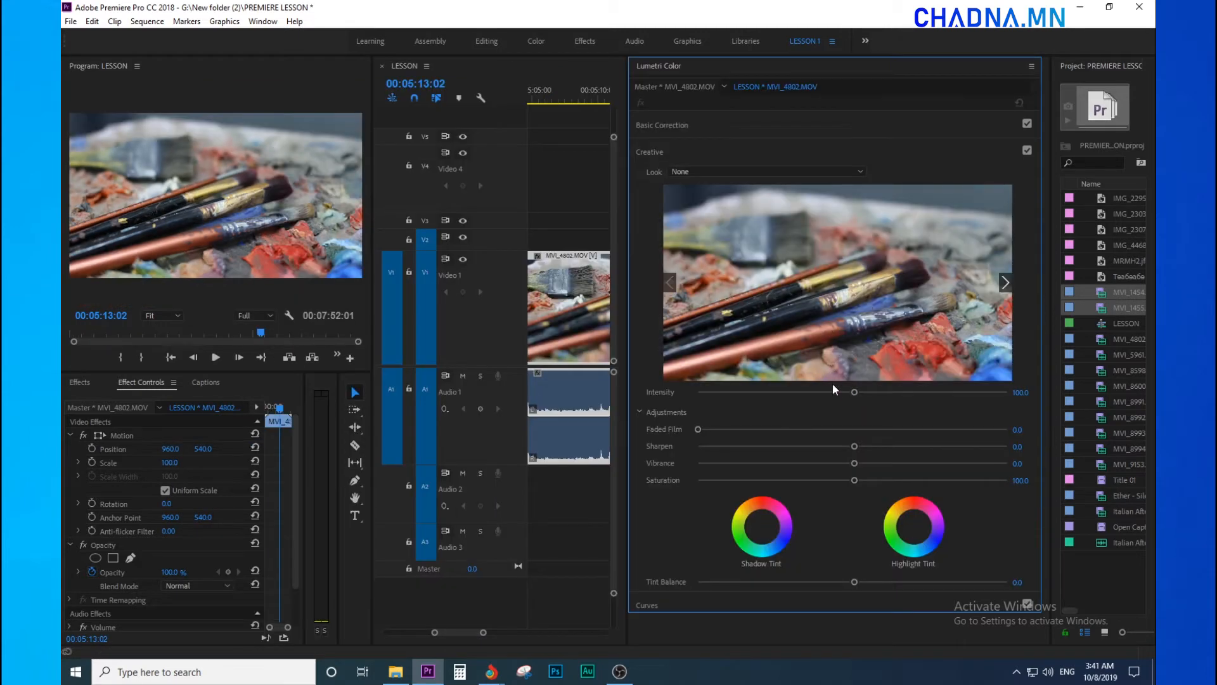
click(678, 131)
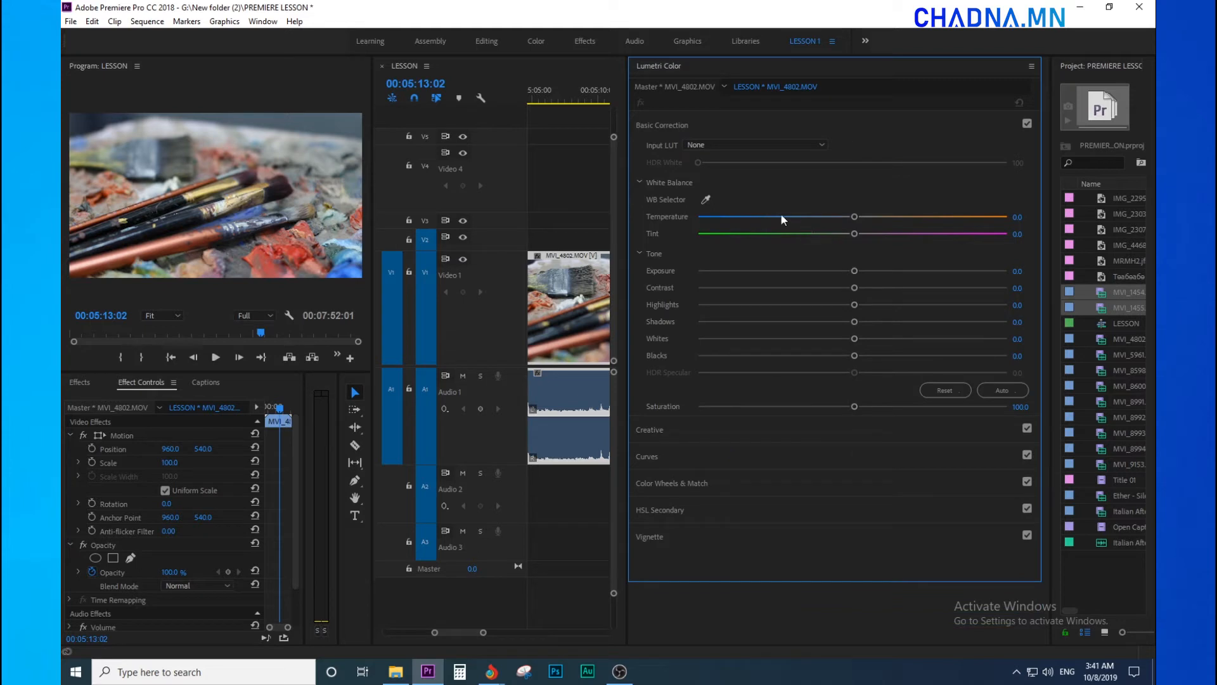
Set the paintbrush clip's Exposure to 0.1, Contrast to 43.6, Highlights to -16.6, Whites to 1.9 and Blacks to -49.9, and try a higher Saturation.
drag(861, 270, 943, 314)
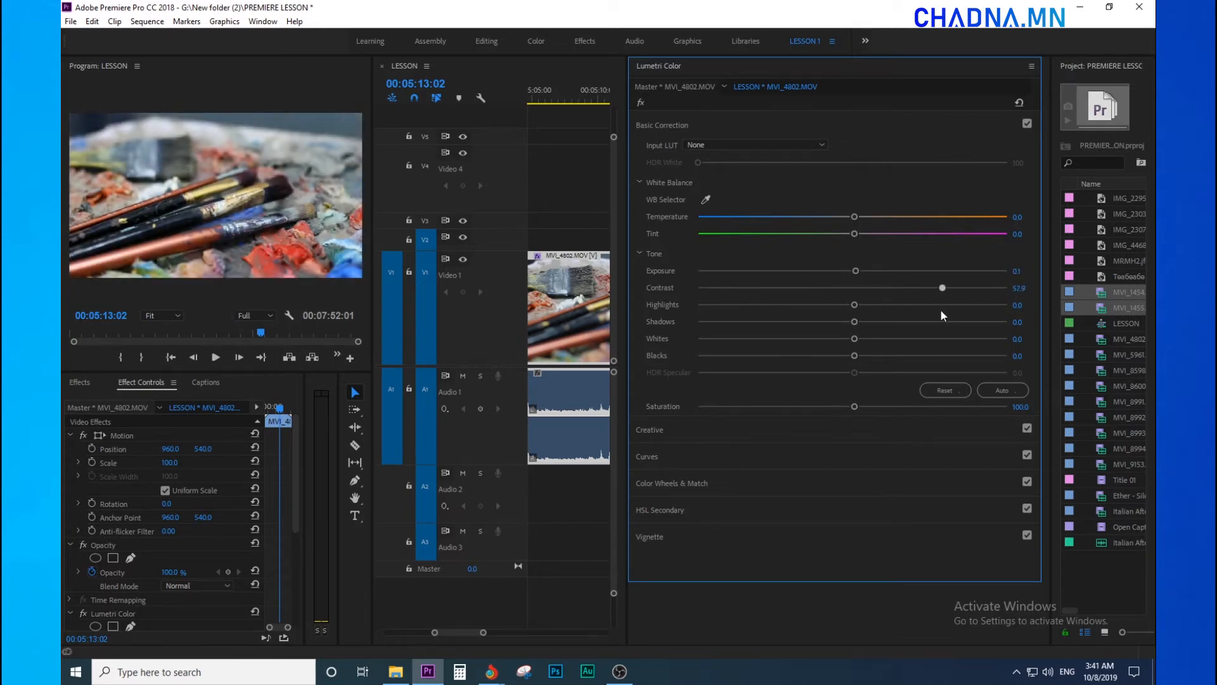
drag(854, 305, 777, 381)
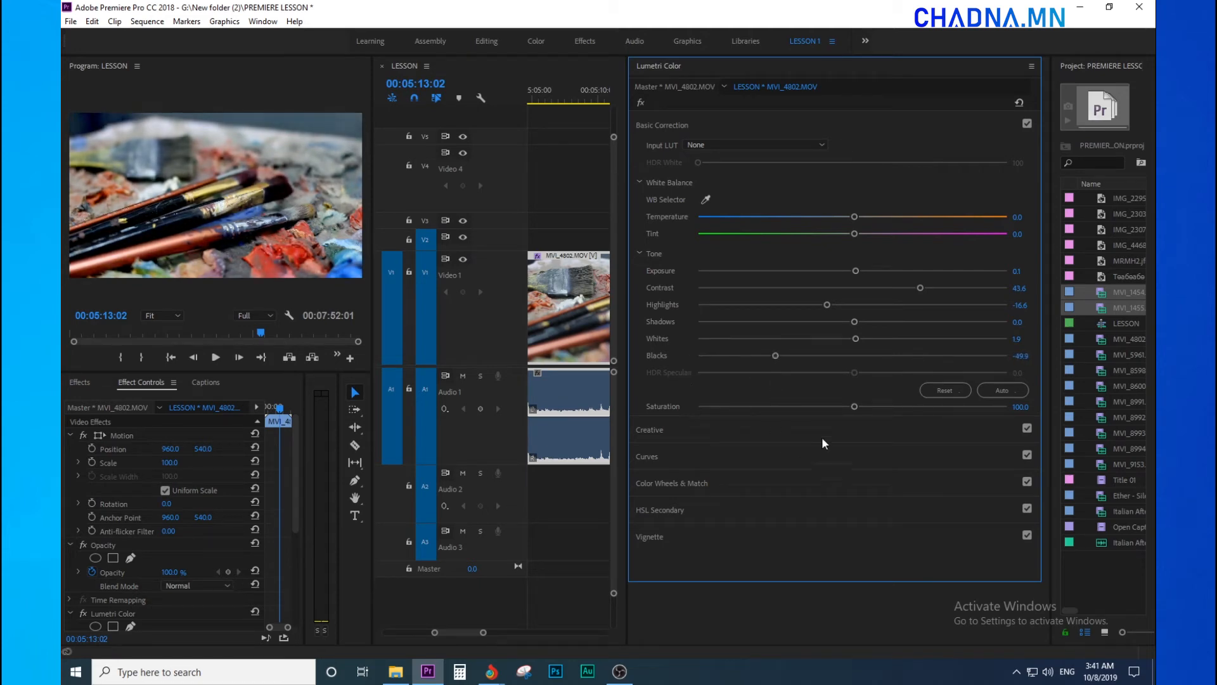
drag(903, 408, 956, 413)
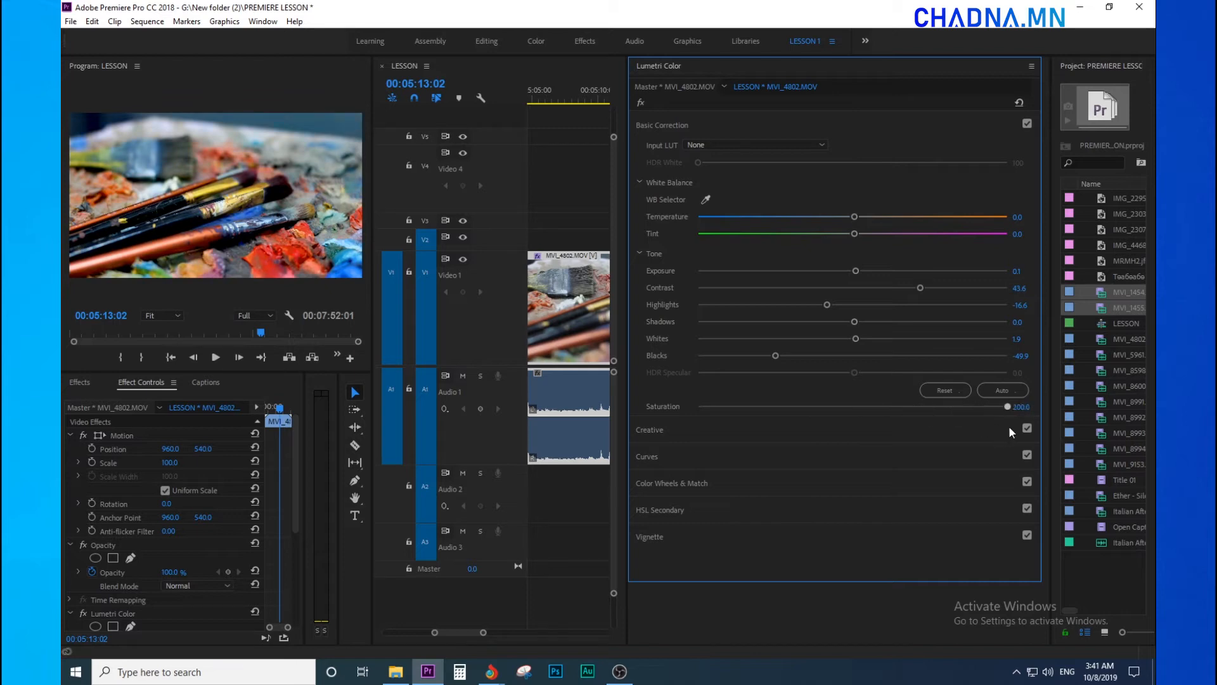
drag(869, 417, 992, 424)
Try out the Creative adjustments on the paintbrush clip, including Faded Film, Sharpen and Tint Balance.
click(673, 429)
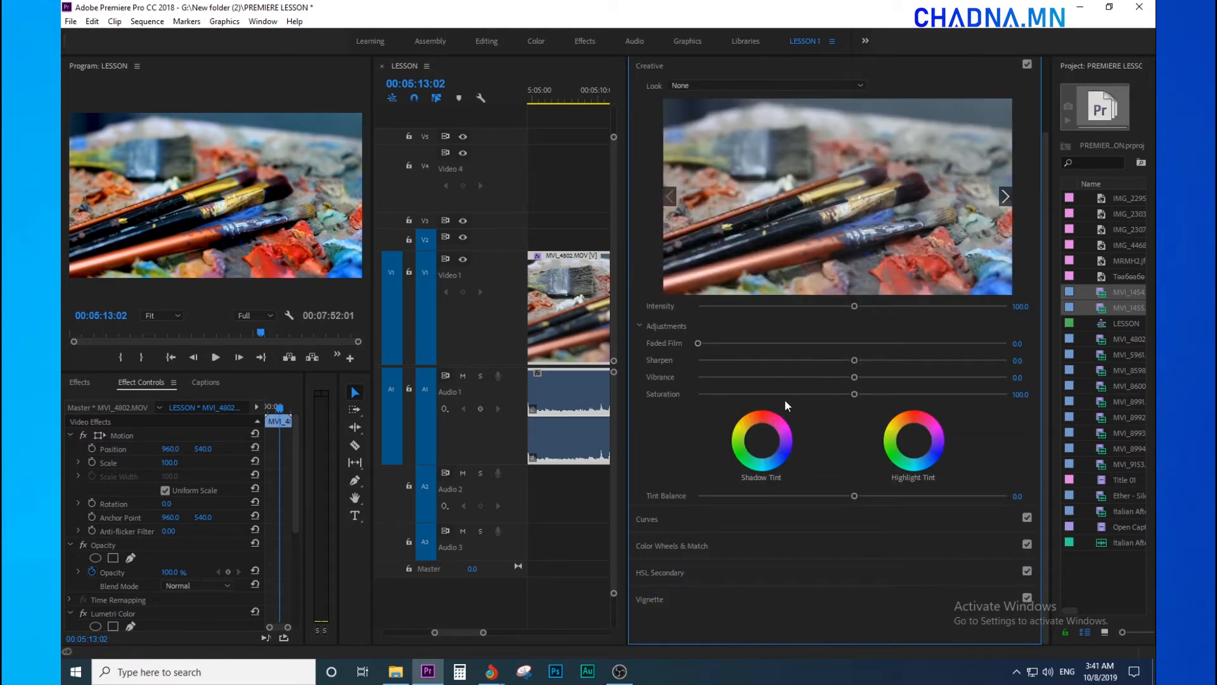
drag(850, 345, 904, 344)
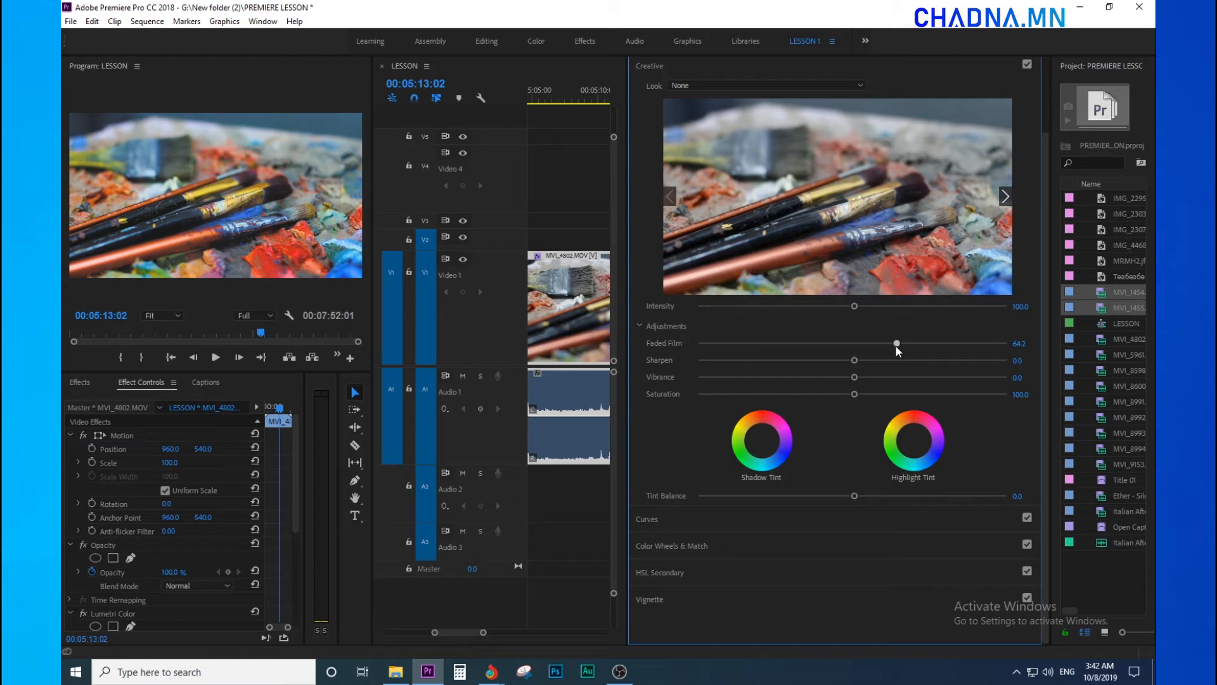
drag(888, 352, 918, 368)
drag(866, 496, 992, 496)
Try reshaping the clip's Hue Saturation curve around orange and its RGB curve, and undo these changes.
click(687, 518)
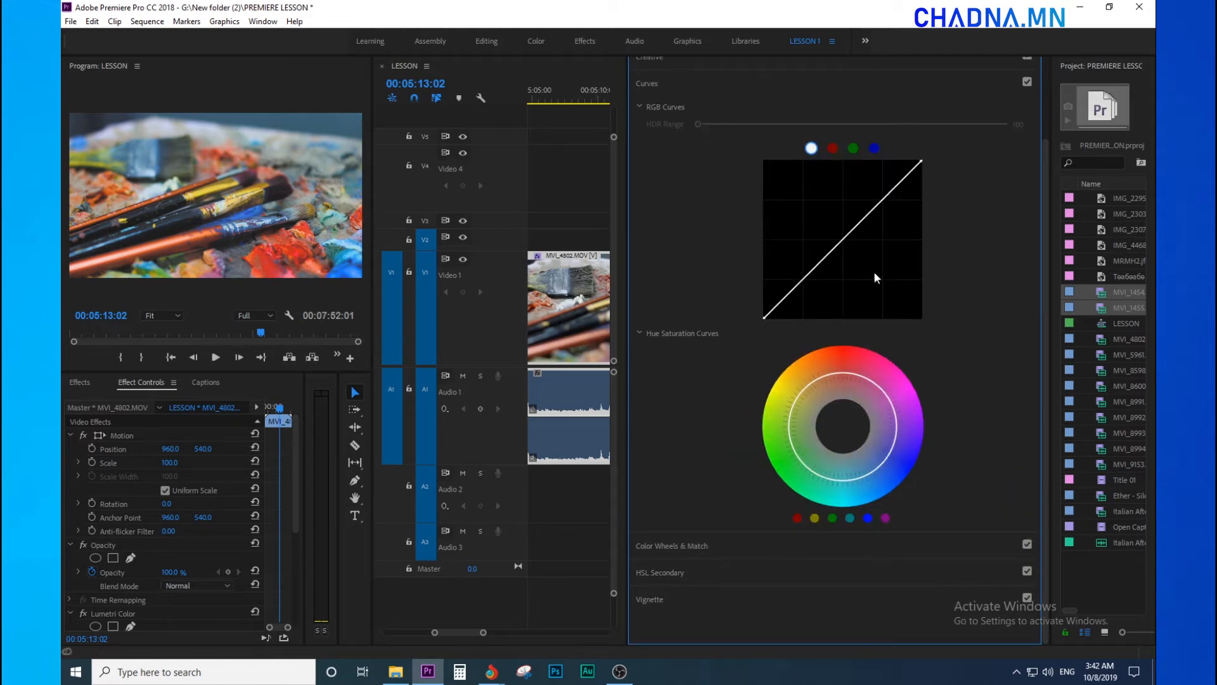
drag(816, 410, 814, 353)
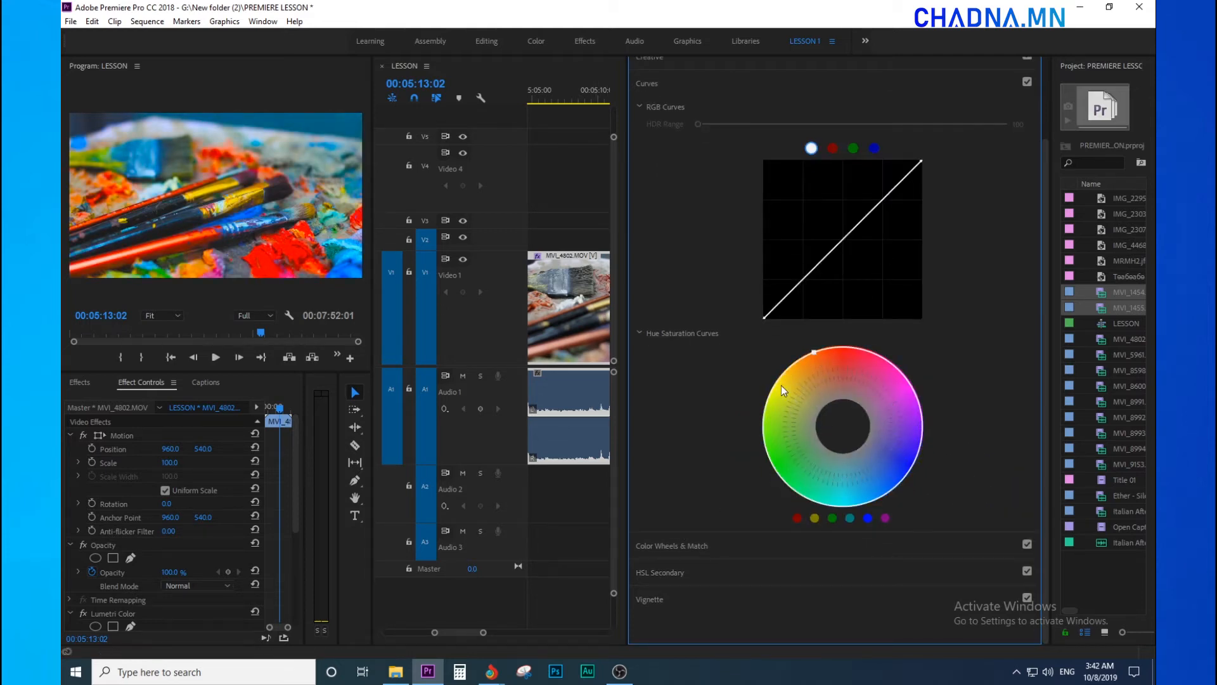
drag(816, 352, 828, 393)
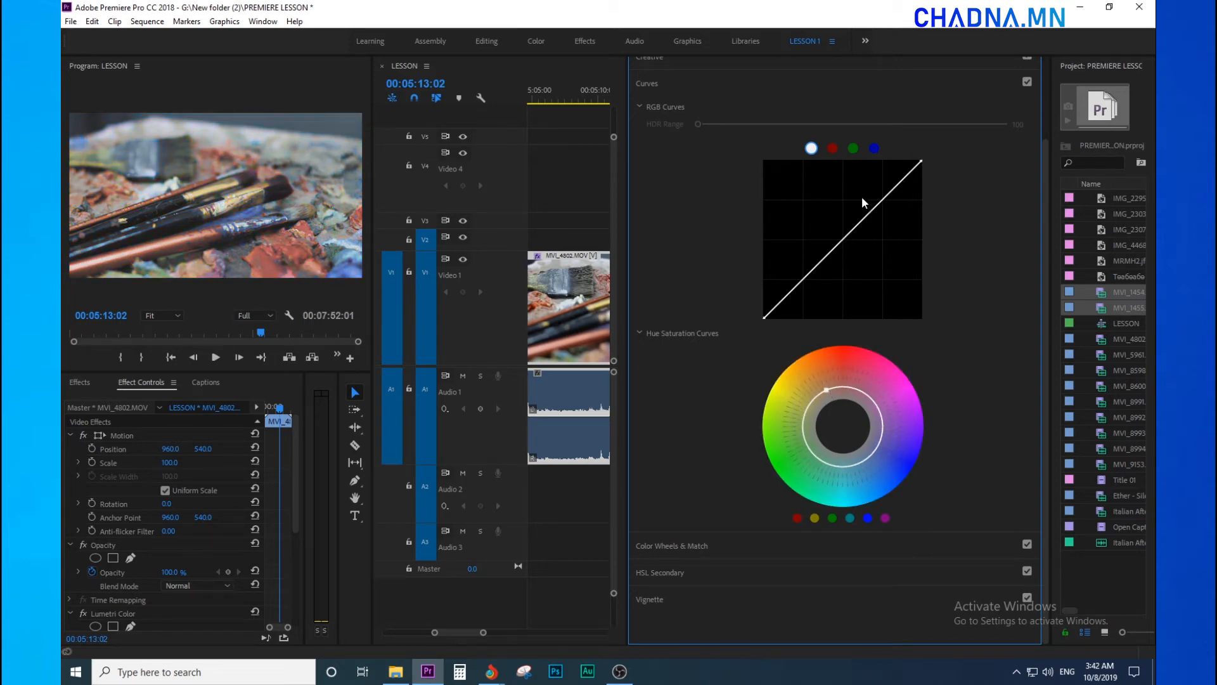
drag(836, 238, 968, 239)
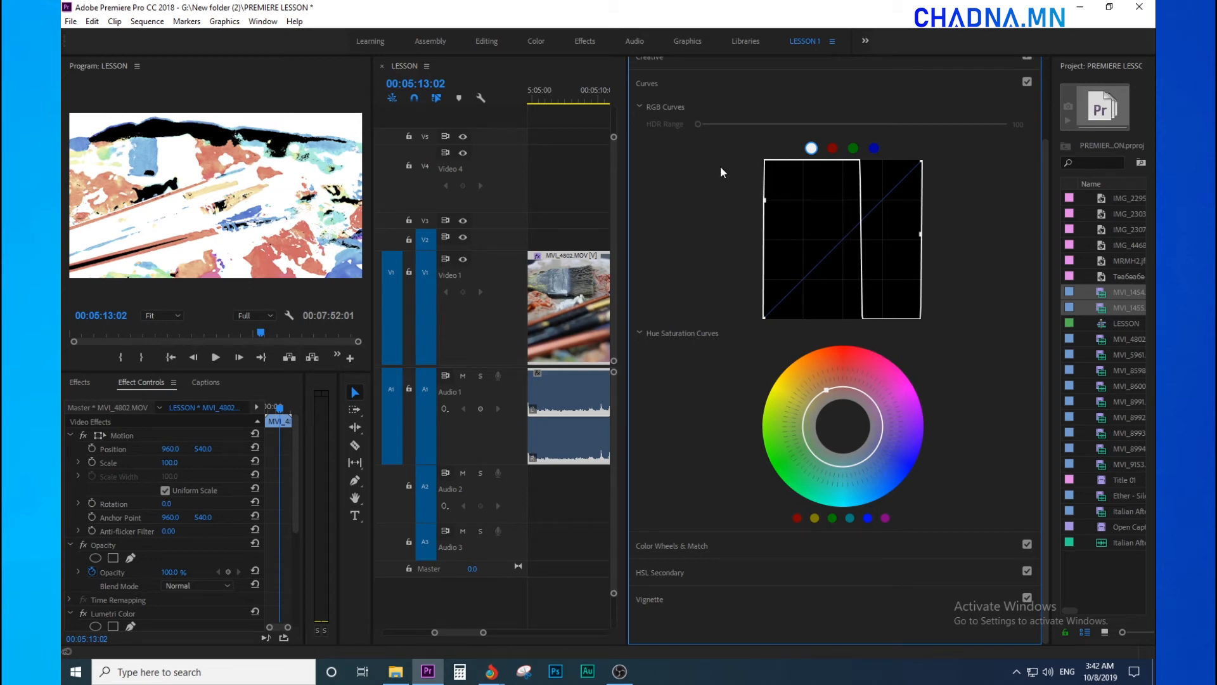
key(ctrl+z)
key(ctrl+z)
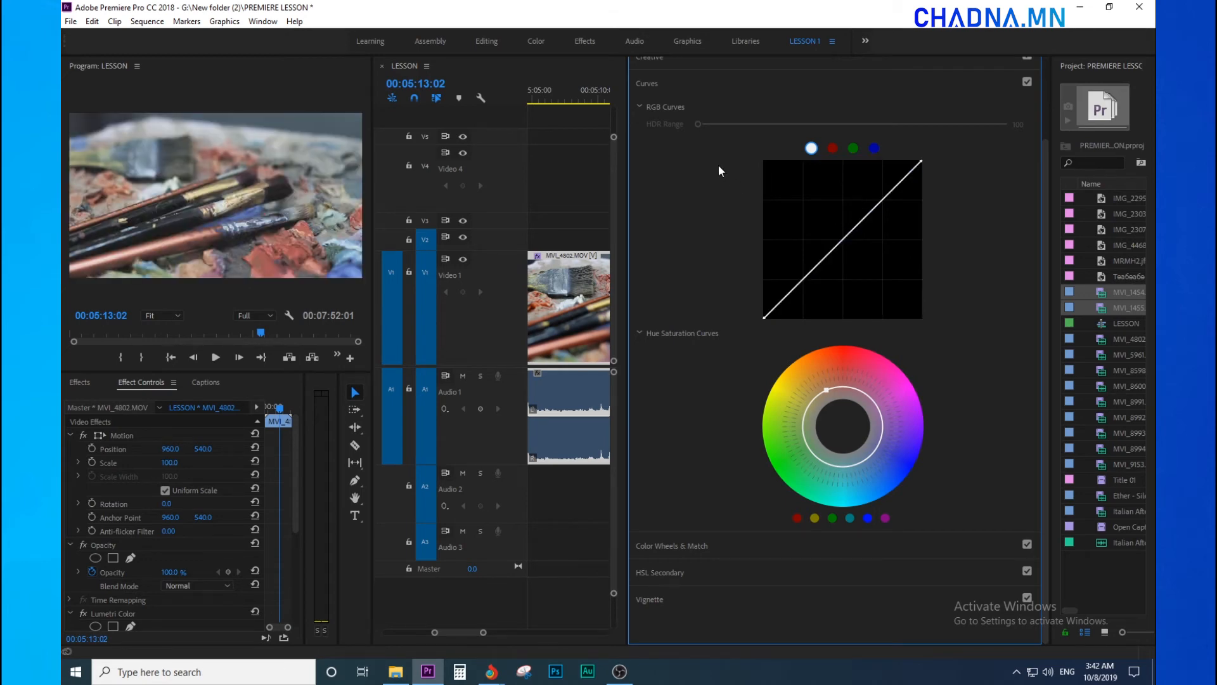
key(ctrl+z)
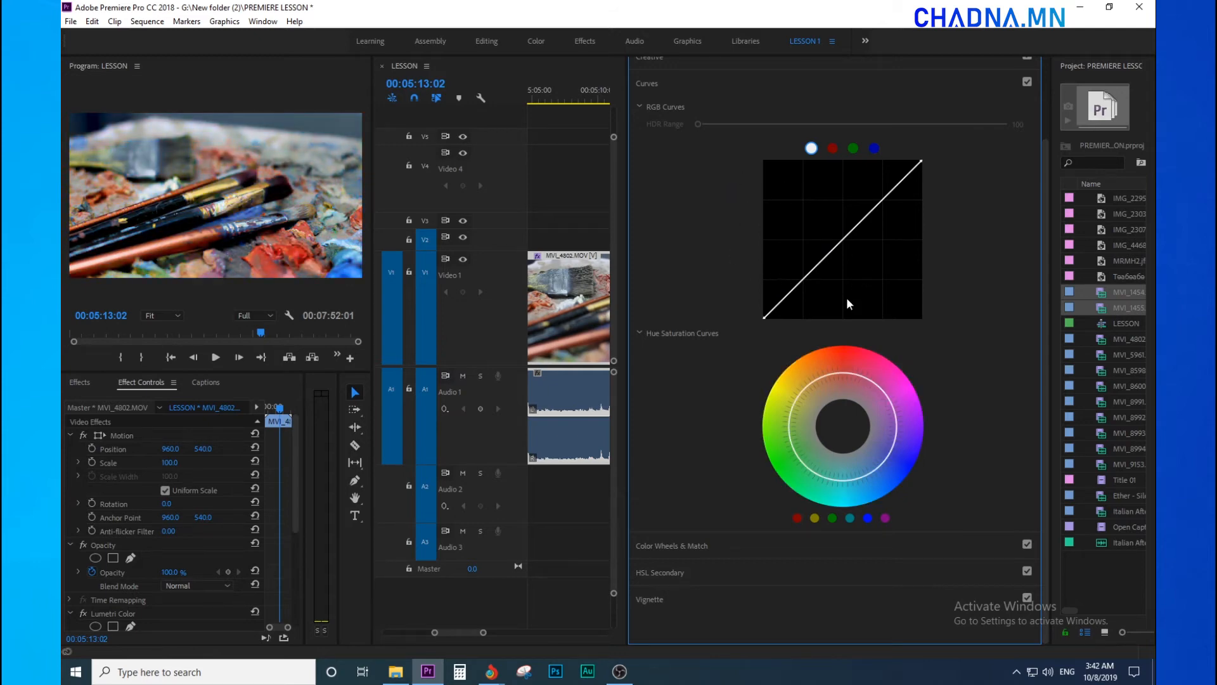
Use the color wheels to tint the clip's Midtones and Shadows toward orange-yellow and its Highlights slightly toward blue-magenta.
click(672, 545)
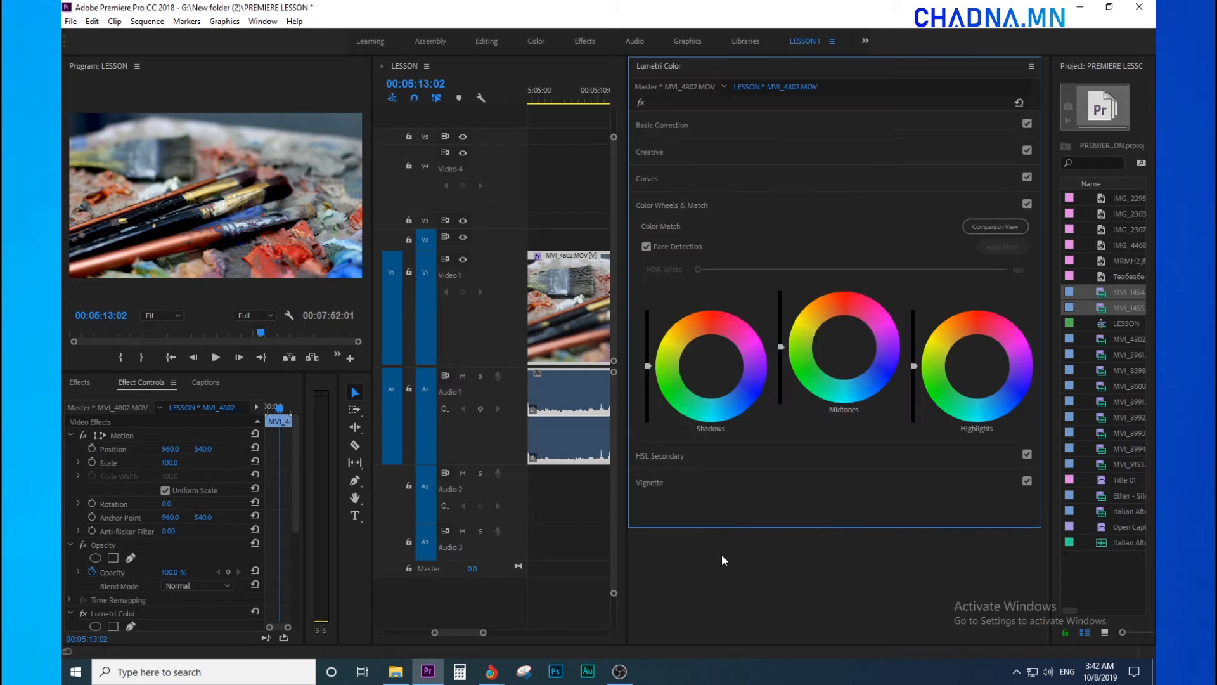
click(823, 320)
drag(705, 360, 712, 370)
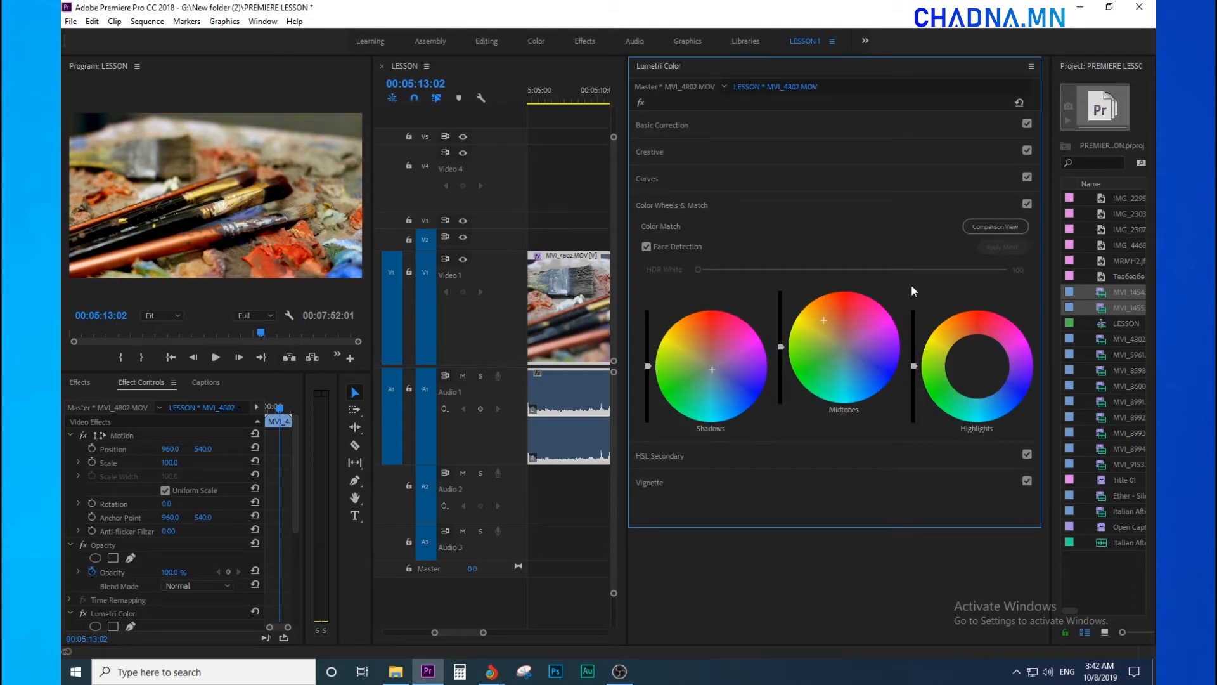
drag(1007, 370, 992, 370)
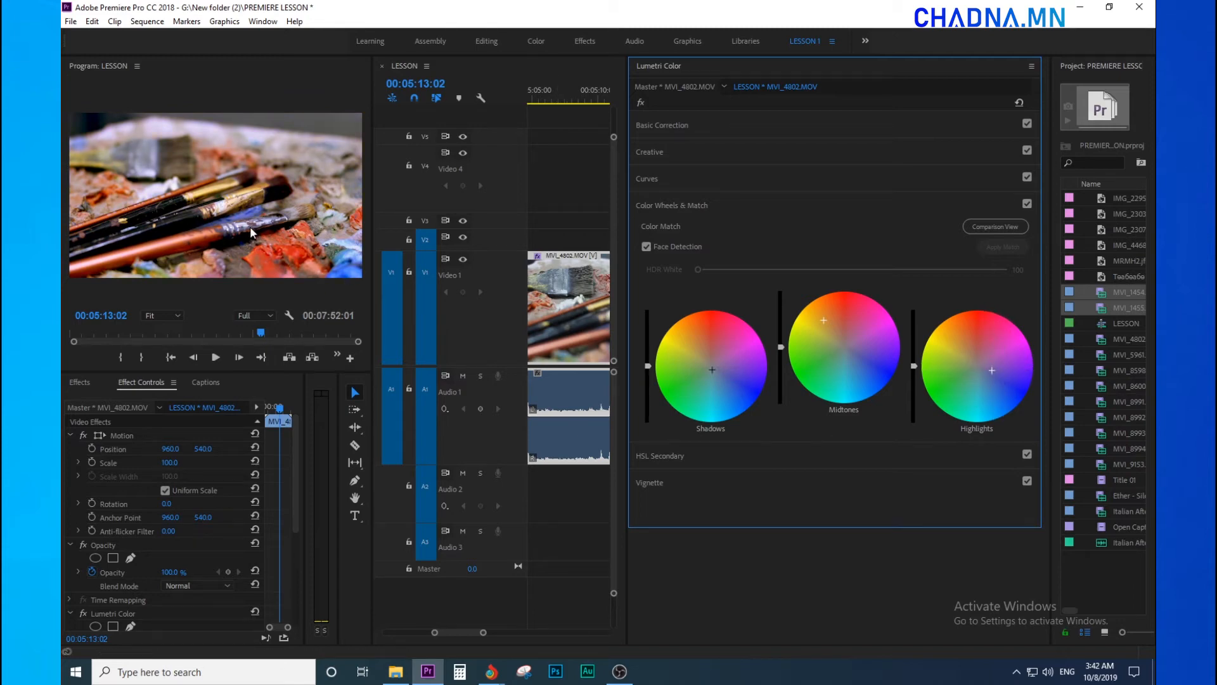
drag(676, 383, 691, 346)
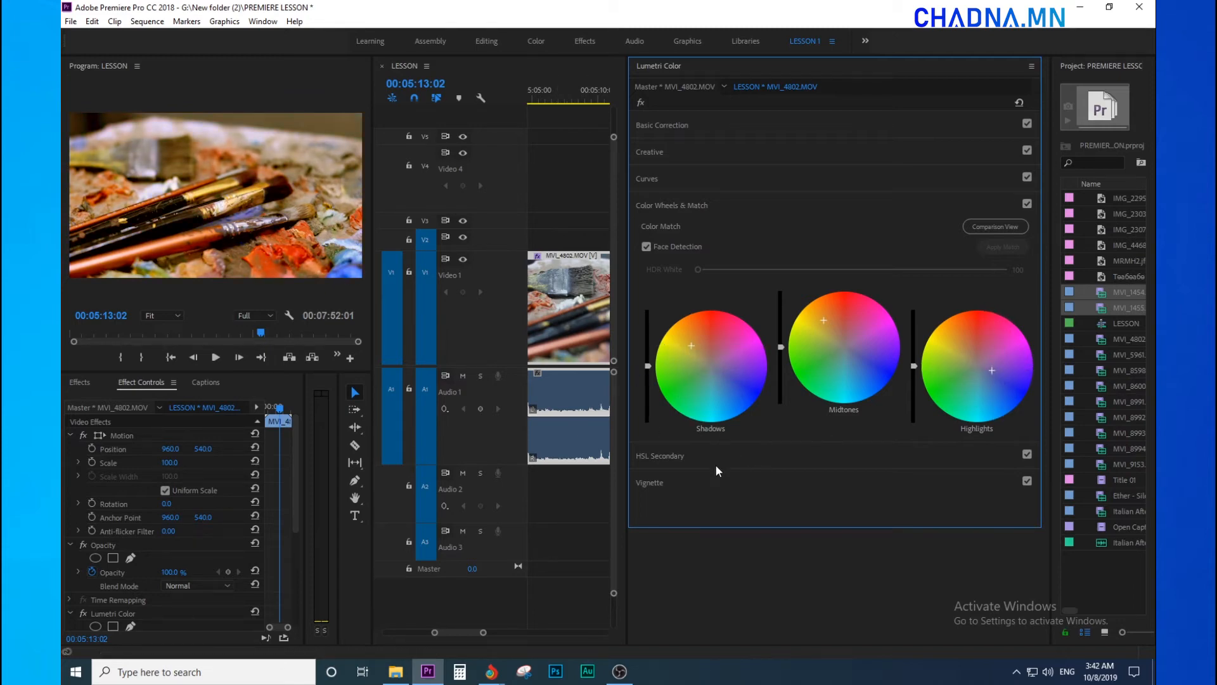
Narrow the Lumetri Color controls, review the graded paintbrush clip at 00:05:09:11 and deselect it.
drag(627, 120, 841, 184)
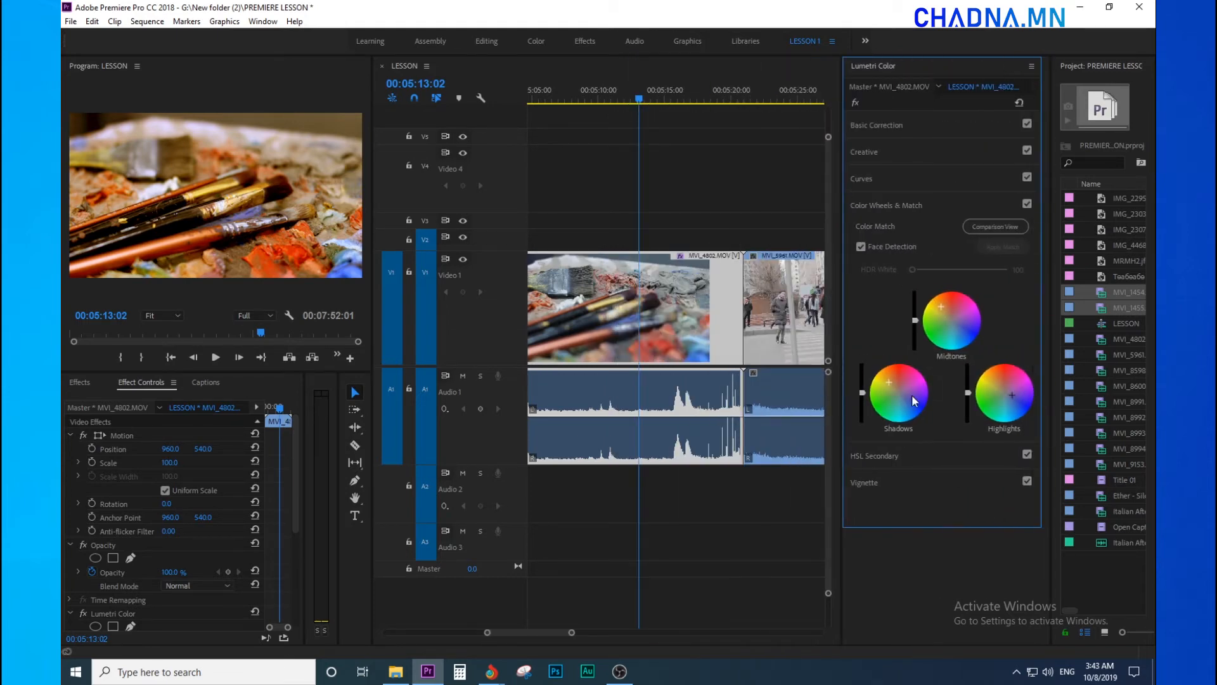
click(612, 172)
click(637, 293)
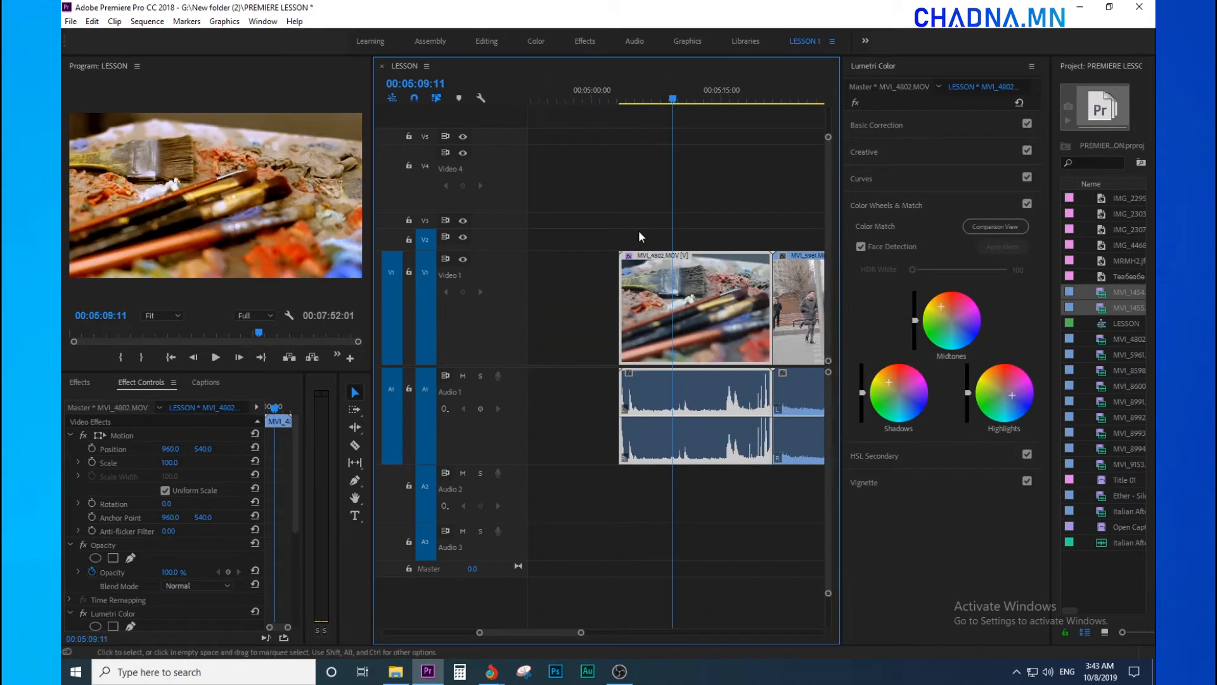
click(608, 193)
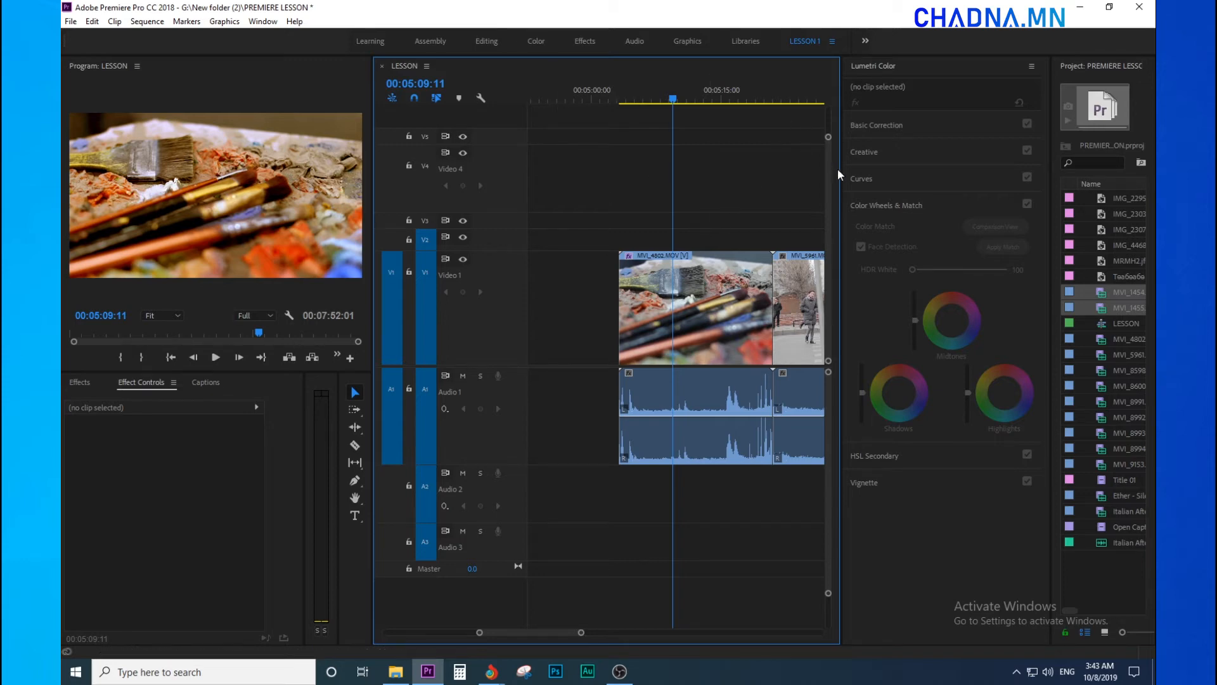
Create an adjustment layer in the project and place it on track V2 at the start of the paintbrush clip.
drag(1050, 261, 812, 265)
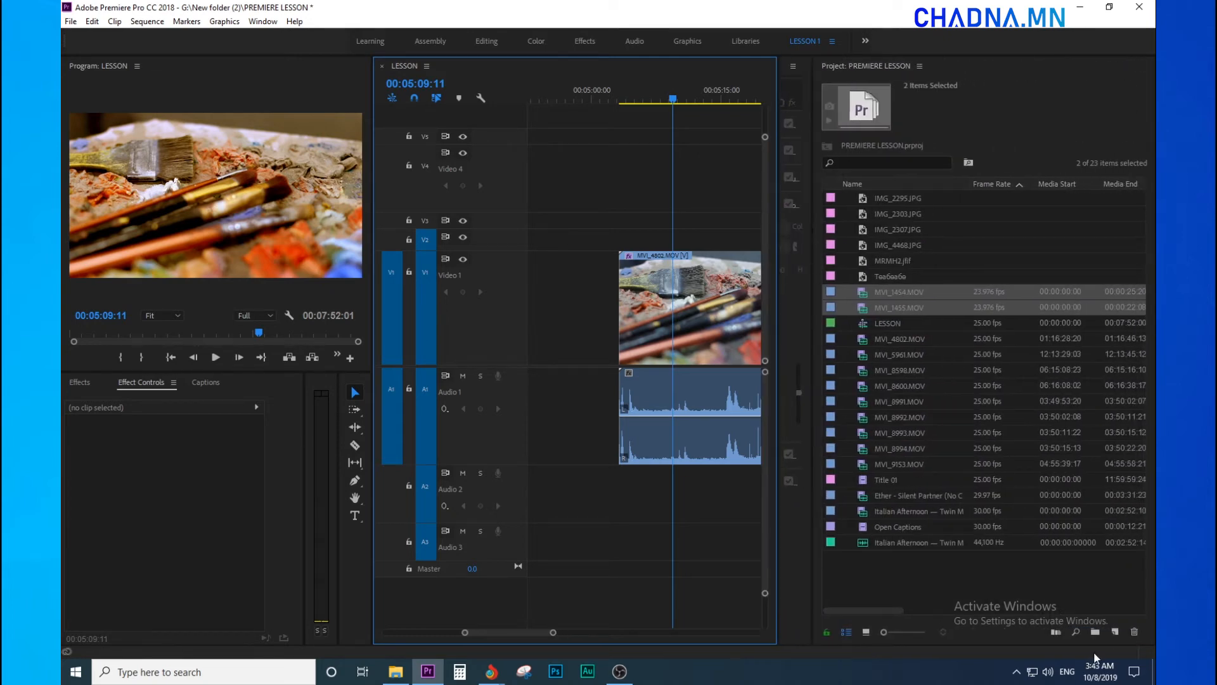
click(1116, 632)
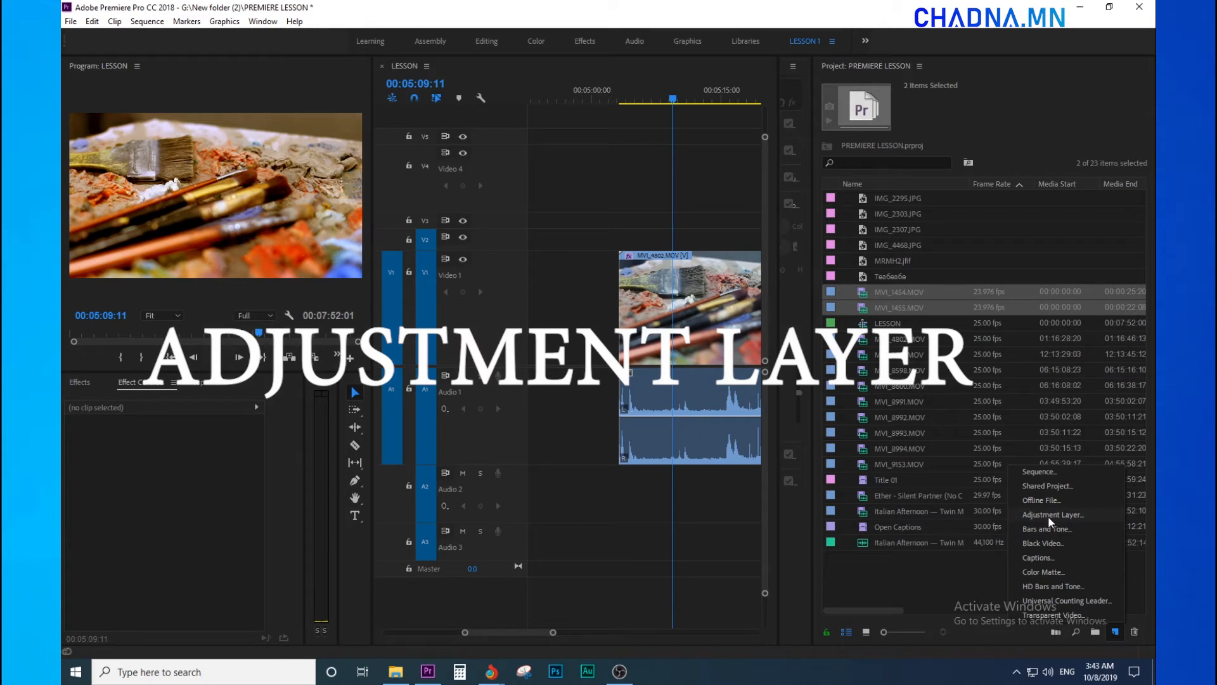
click(1067, 514)
click(630, 381)
drag(903, 198, 623, 248)
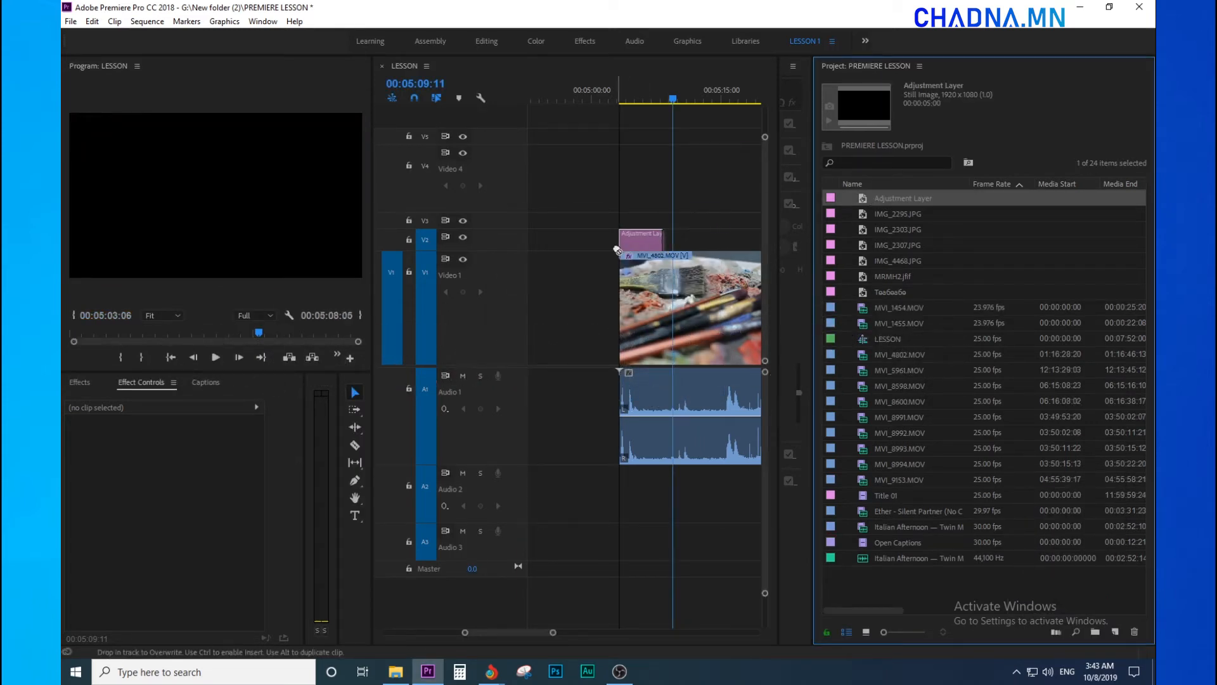
Extend the adjustment layer on V2 so that it covers all the clips in the sequence.
click(631, 100)
click(643, 238)
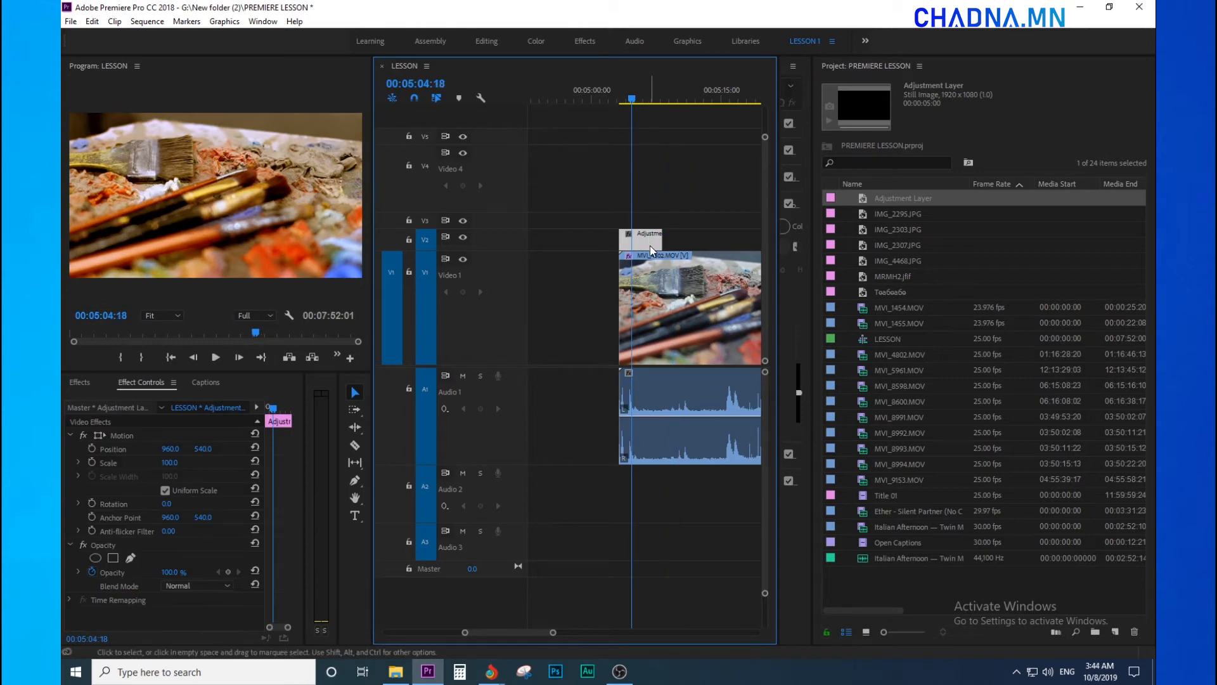
key(minus)
key(minus)
drag(648, 240, 729, 245)
key(minus)
key(minus)
key(minus)
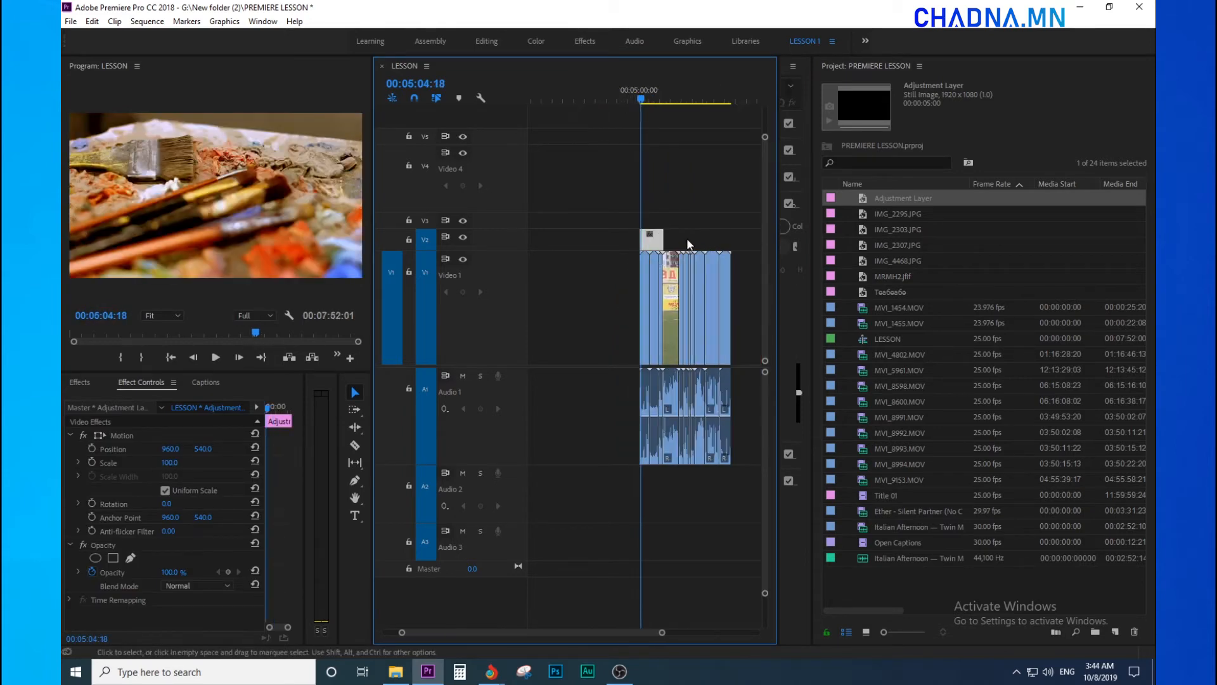
drag(621, 241, 779, 254)
key(minus)
key(minus)
drag(625, 94, 592, 186)
key(equal)
key(equal)
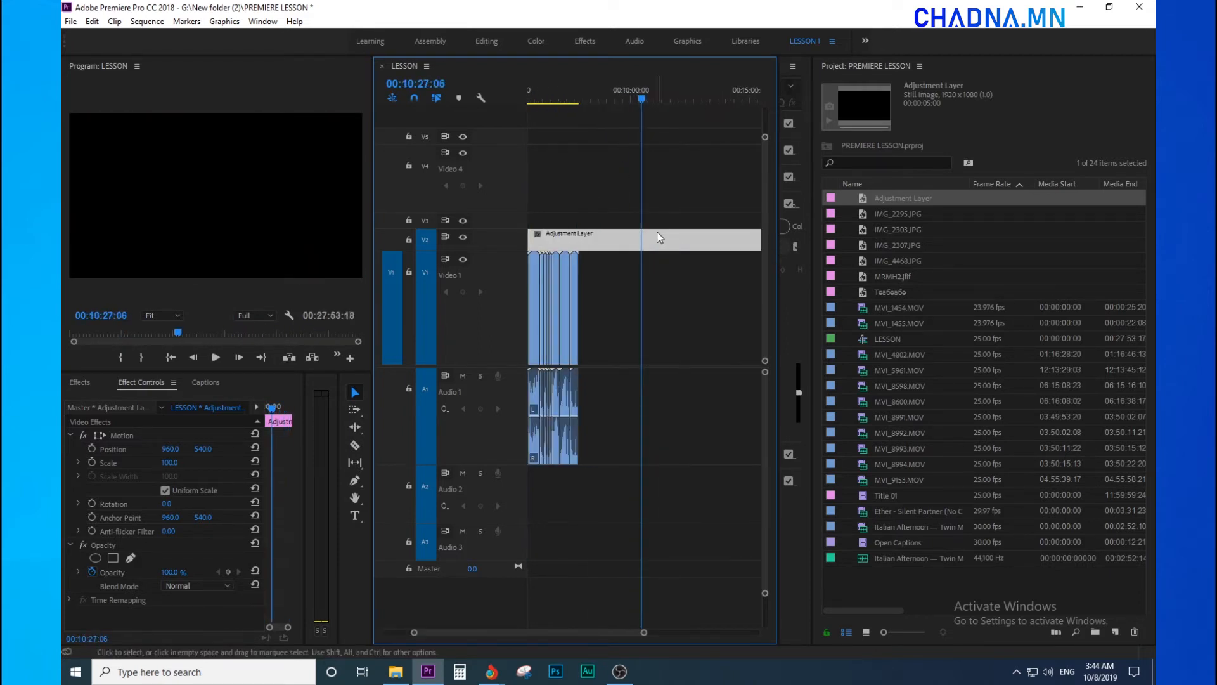
key(minus)
drag(627, 101, 579, 102)
key(equal)
key(equal)
key(equal)
Rename the adjustment layer in the project as CONTRAST BRIGHTNESS.
click(947, 199)
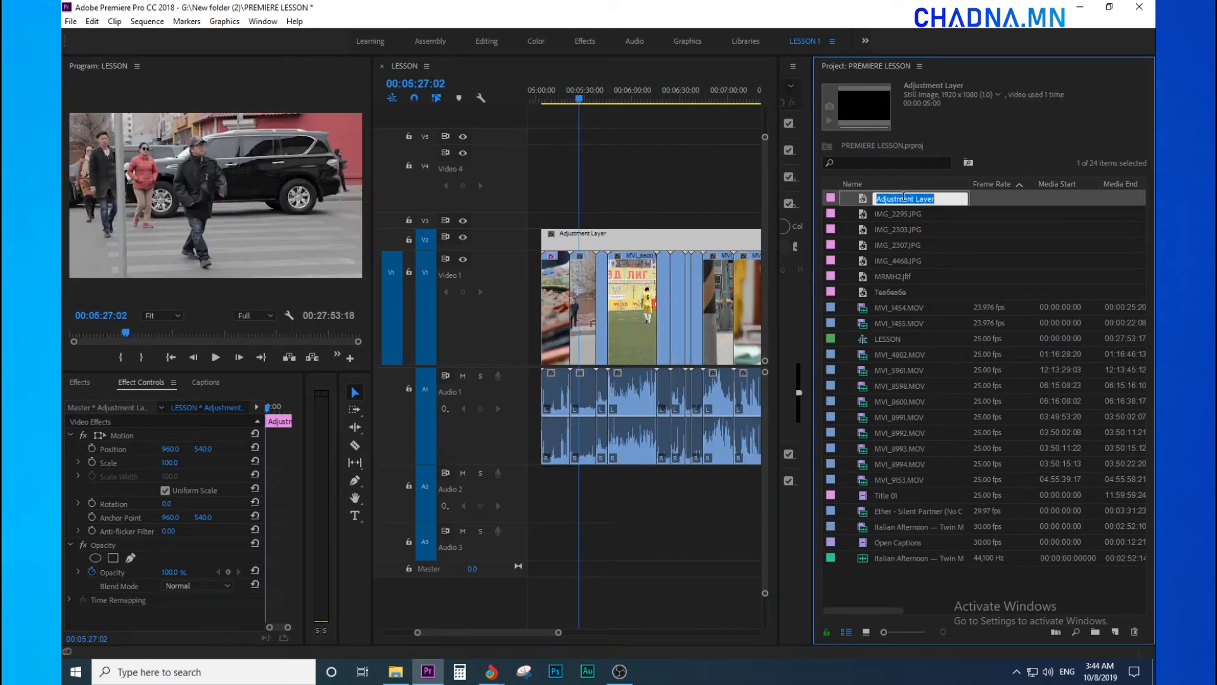
text(CONTRAST BRIGHT)
text(NESS)
key(Return)
click(902, 198)
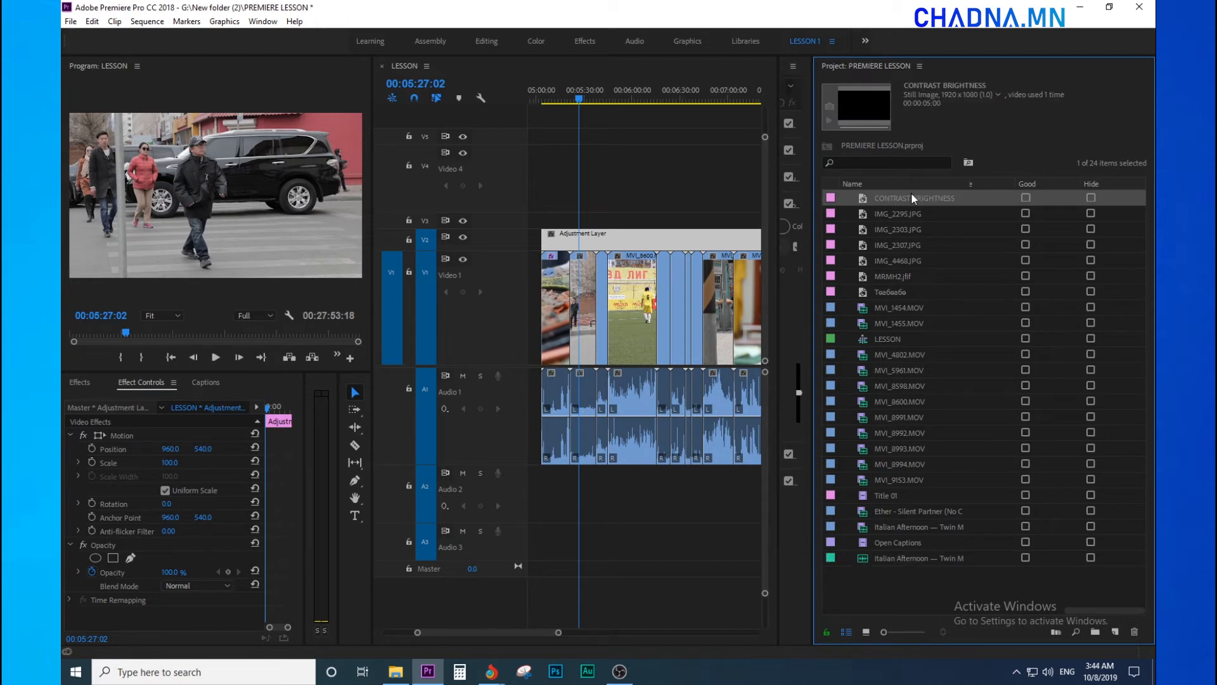
Set the Lumetri Basic Correction of the CONTRAST BRIGHTNESS layer to Exposure 1.4 and Contrast 38.8.
click(580, 230)
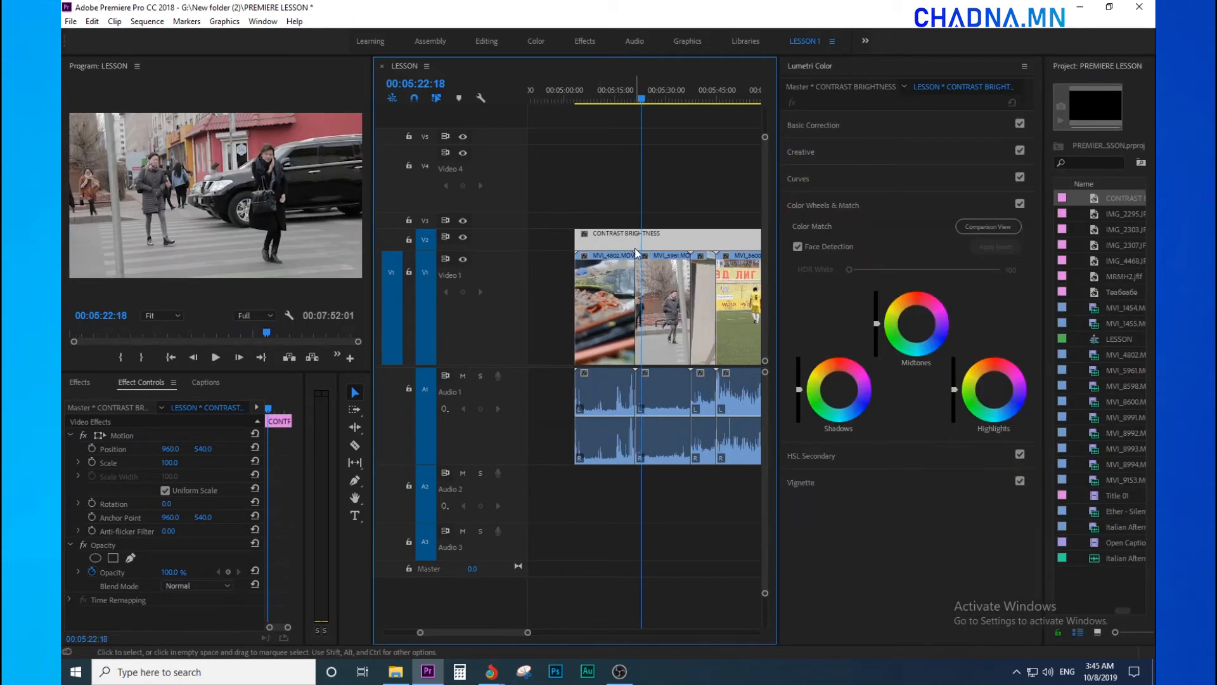
click(822, 122)
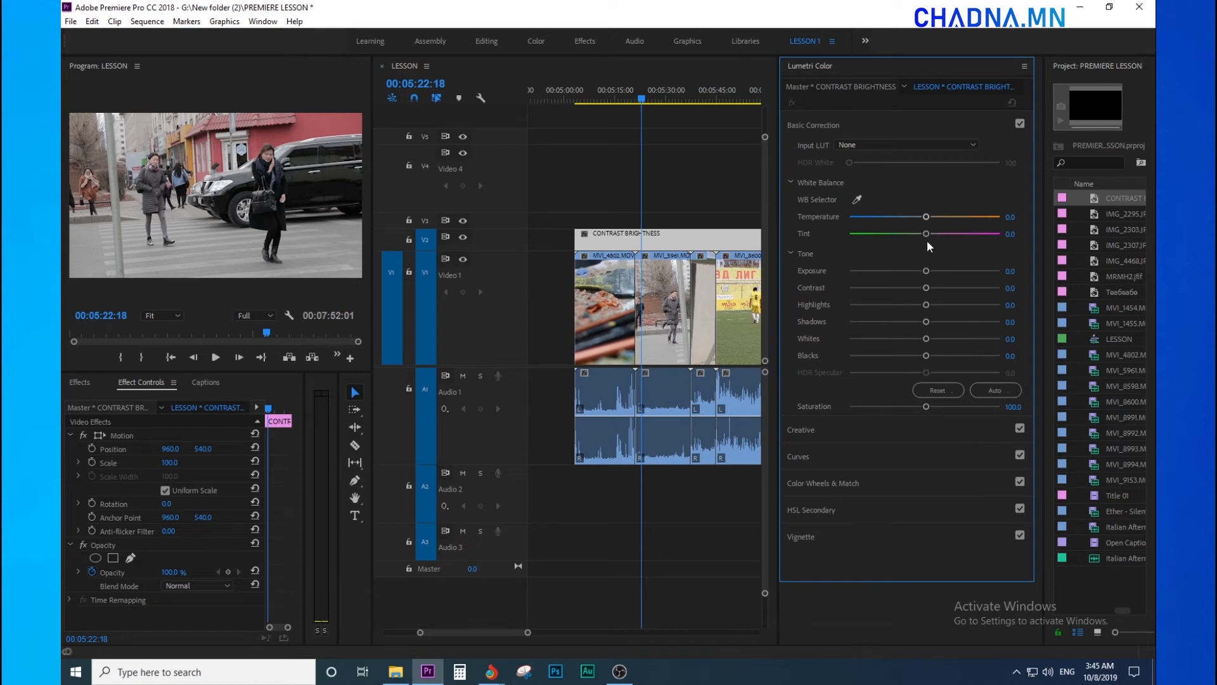
drag(926, 271, 936, 272)
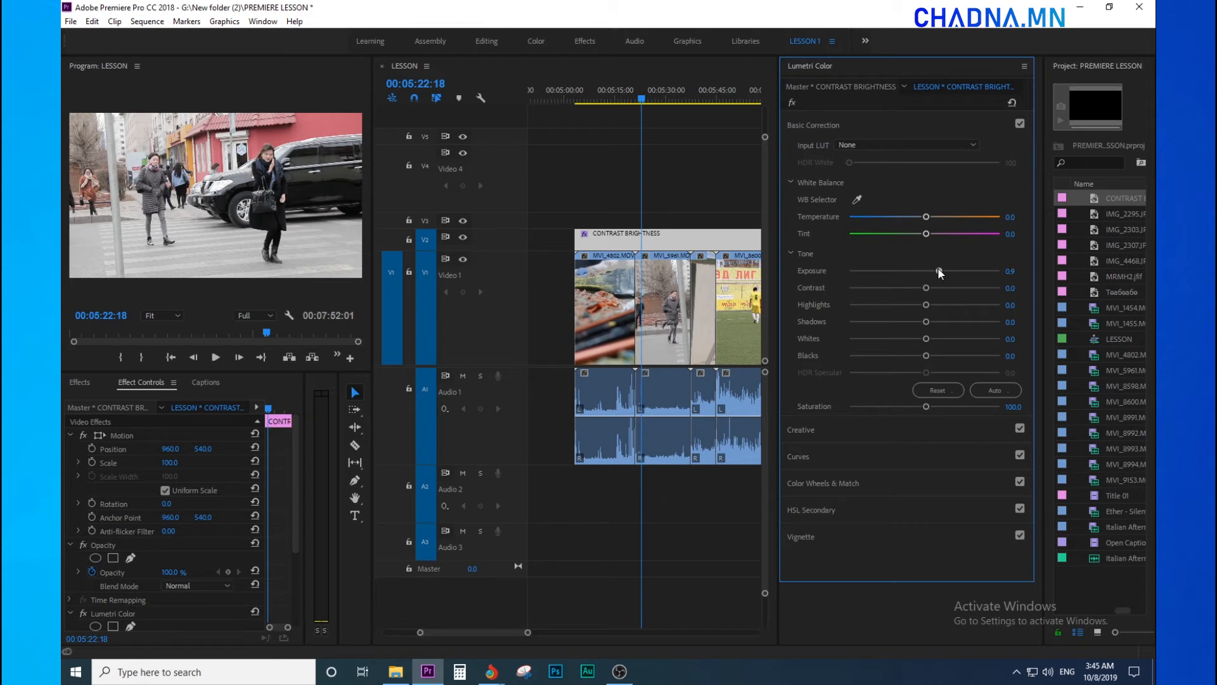
drag(939, 271, 915, 289)
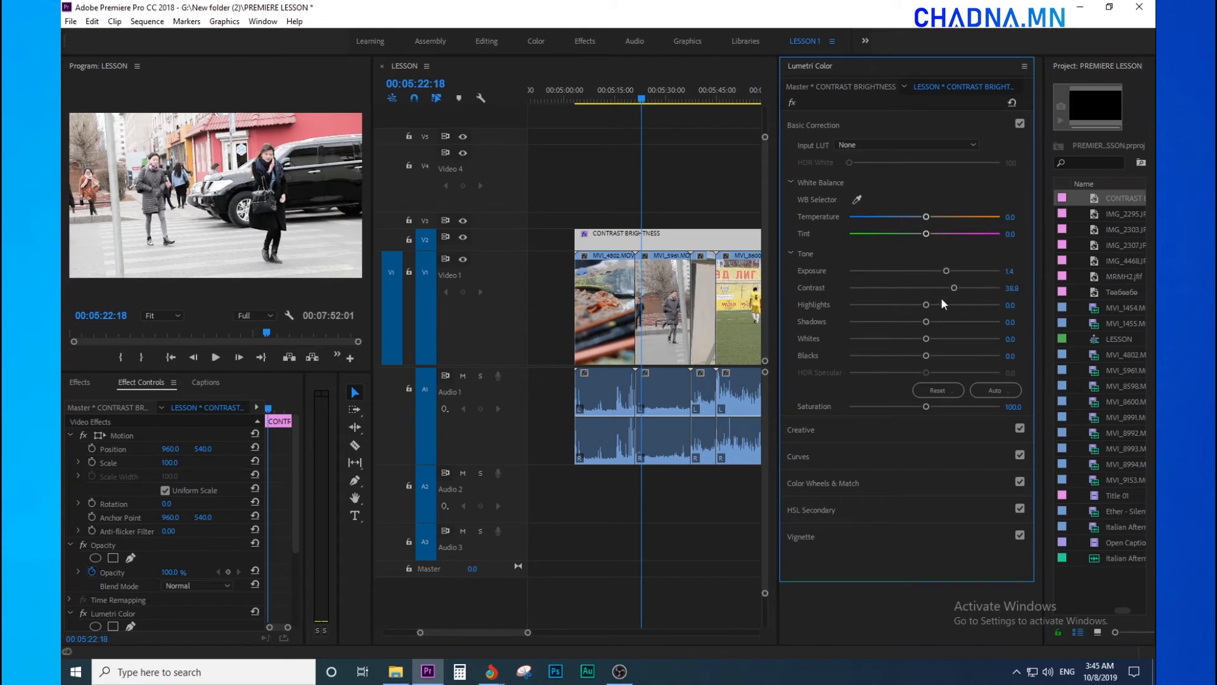
Examine the clips along the sequence to see how the CONTRAST BRIGHTNESS layer affects them.
drag(625, 107, 680, 90)
key(minus)
key(minus)
click(691, 94)
key(minus)
key(equal)
key(minus)
key(minus)
key(equal)
key(minus)
key(equal)
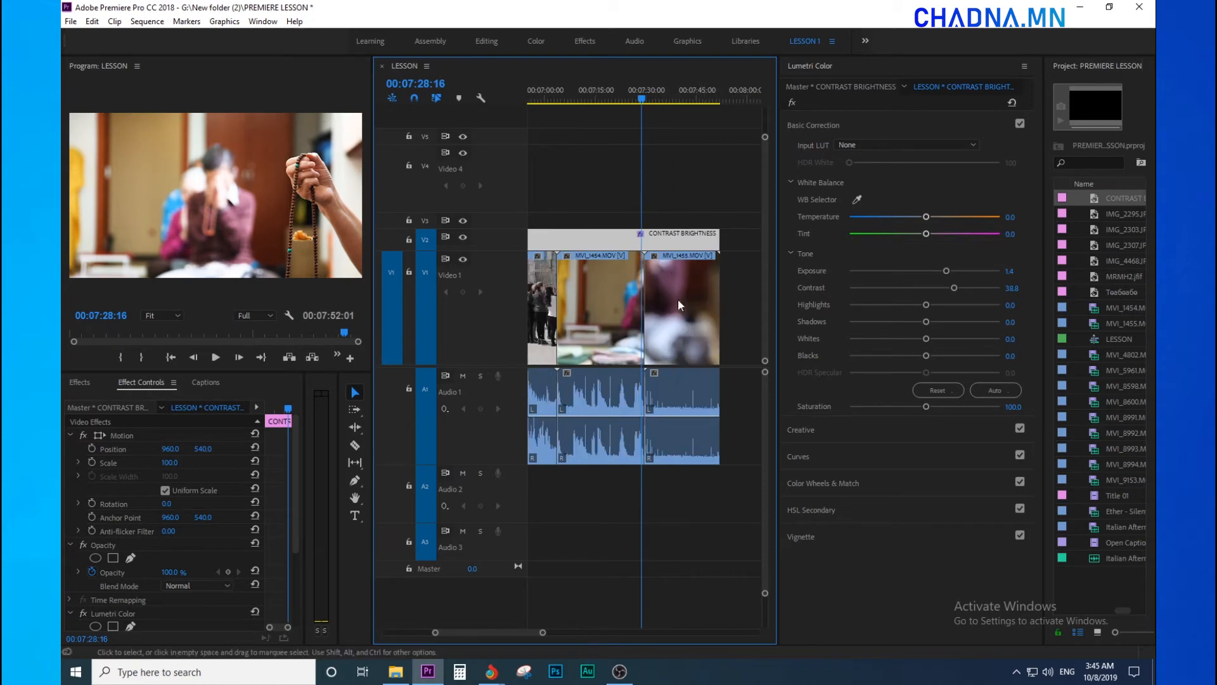
drag(717, 295, 633, 204)
click(622, 96)
drag(624, 95, 619, 96)
click(641, 241)
key(minus)
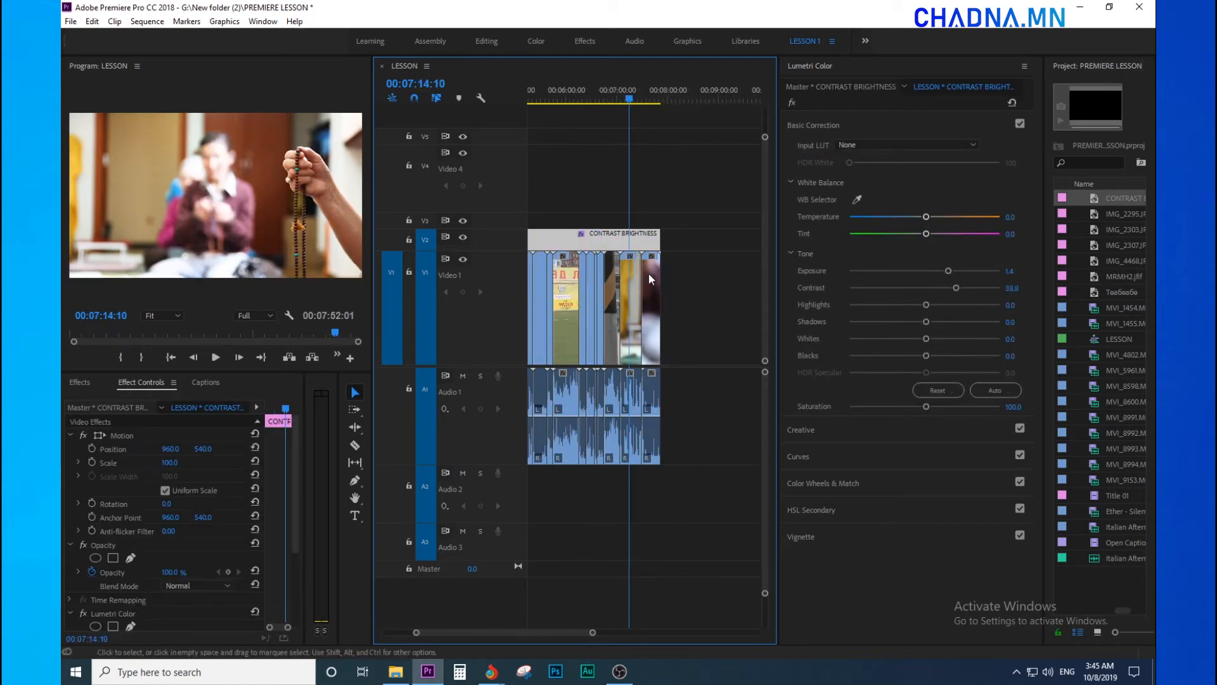
Cut the CONTRAST BRIGHTNESS layer on V2 at two points and delete the middle piece.
key(c)
click(587, 243)
click(615, 242)
key(b)
click(598, 243)
key(Delete)
drag(610, 100, 565, 146)
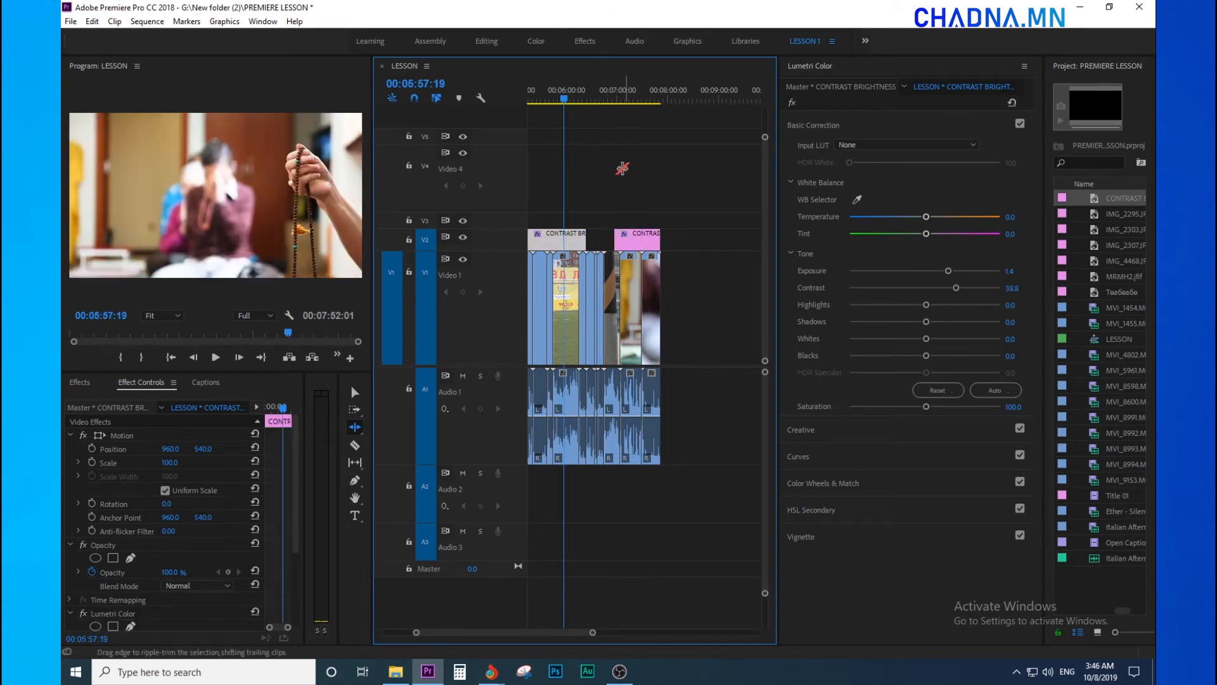
Create a new adjustment layer named COLOR and place it on V3 above the first CONTRAST BRIGHTNESS segment.
drag(1045, 556, 878, 555)
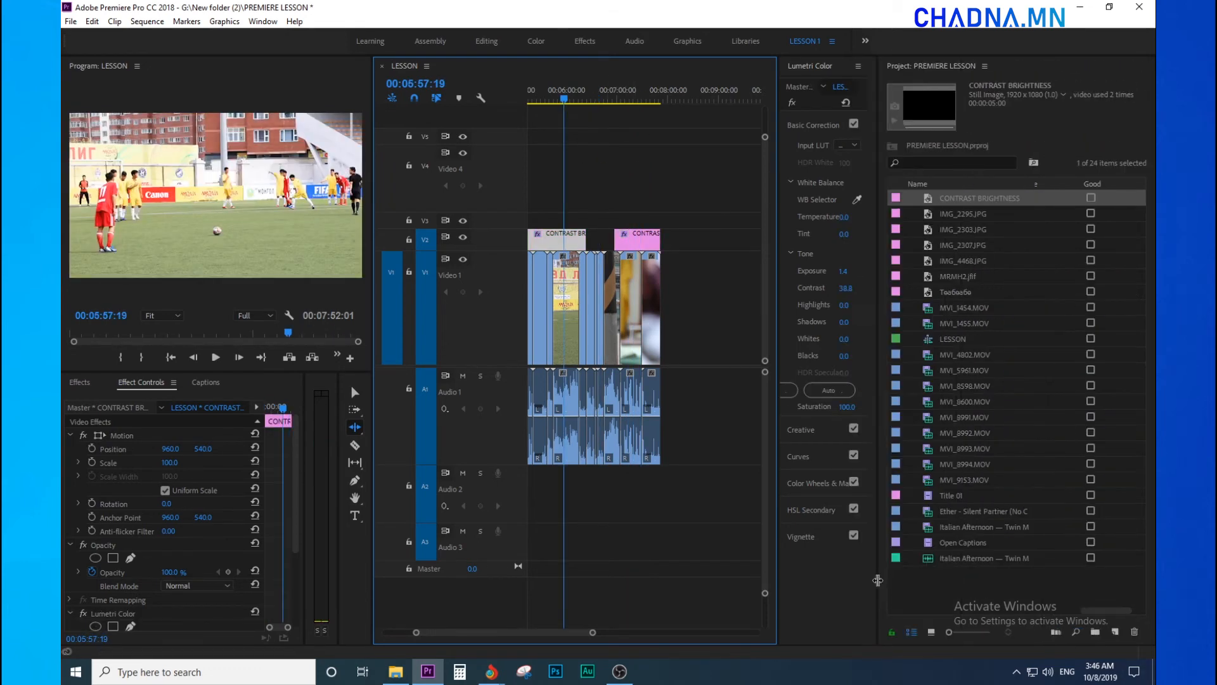
click(1115, 632)
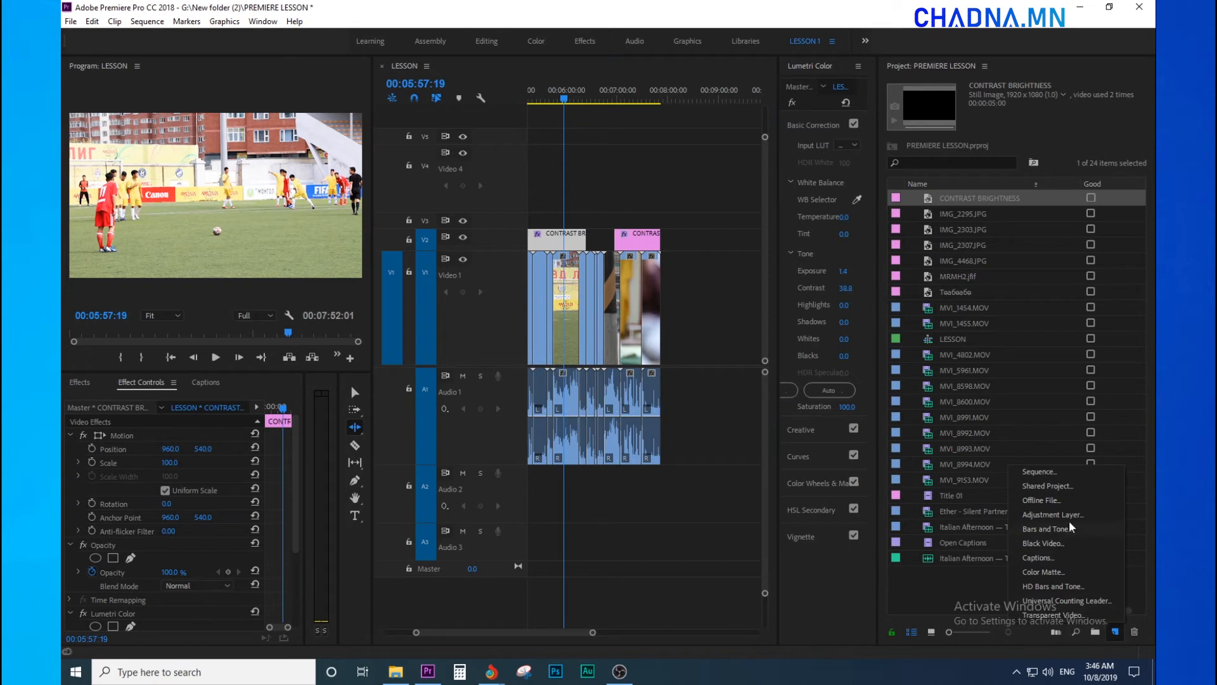
click(1054, 514)
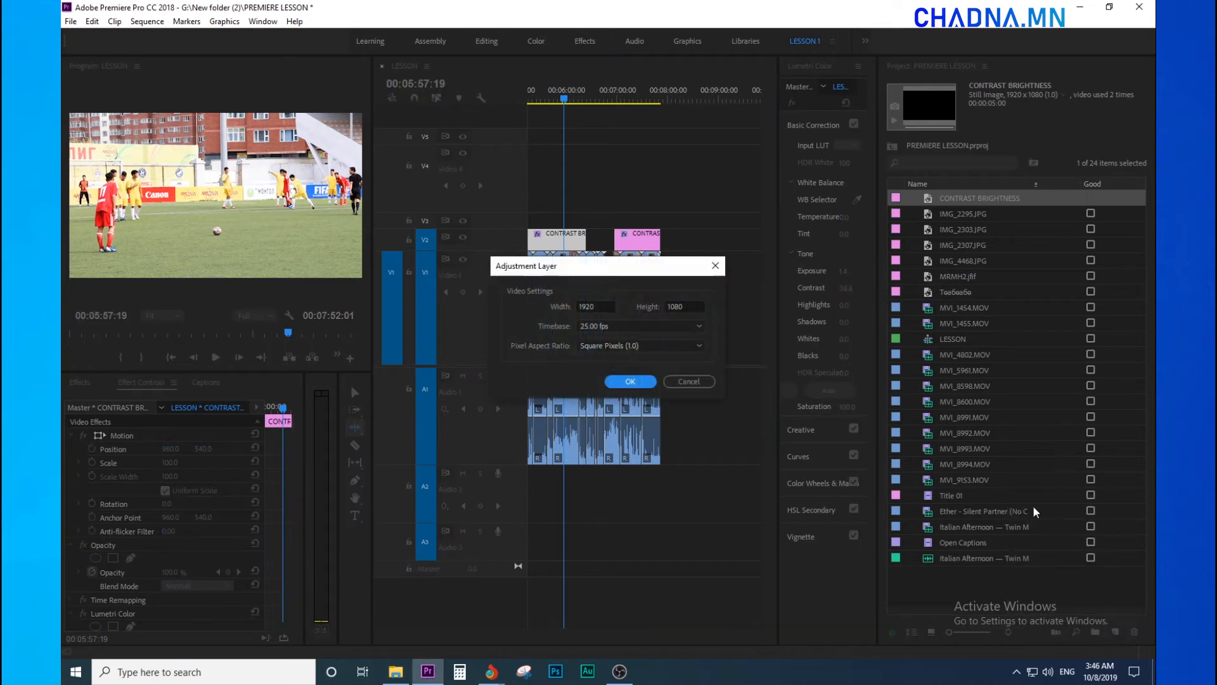
click(630, 381)
click(1025, 198)
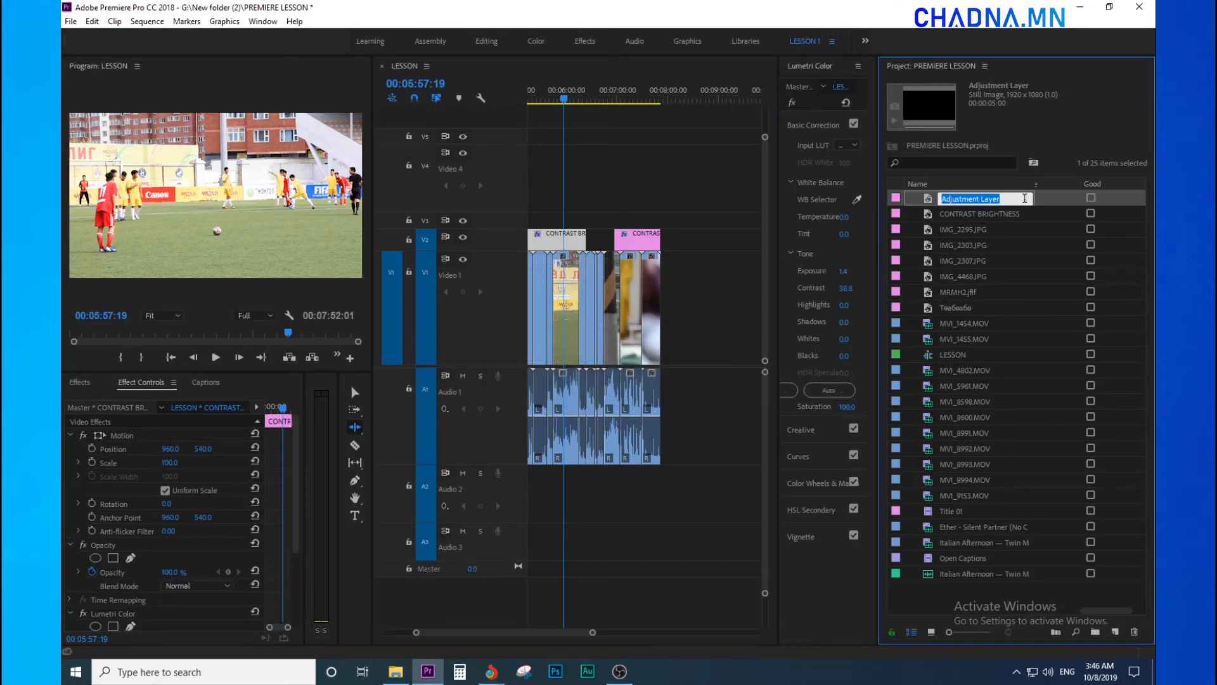
key(BackSpace)
key(Return)
drag(956, 202, 574, 216)
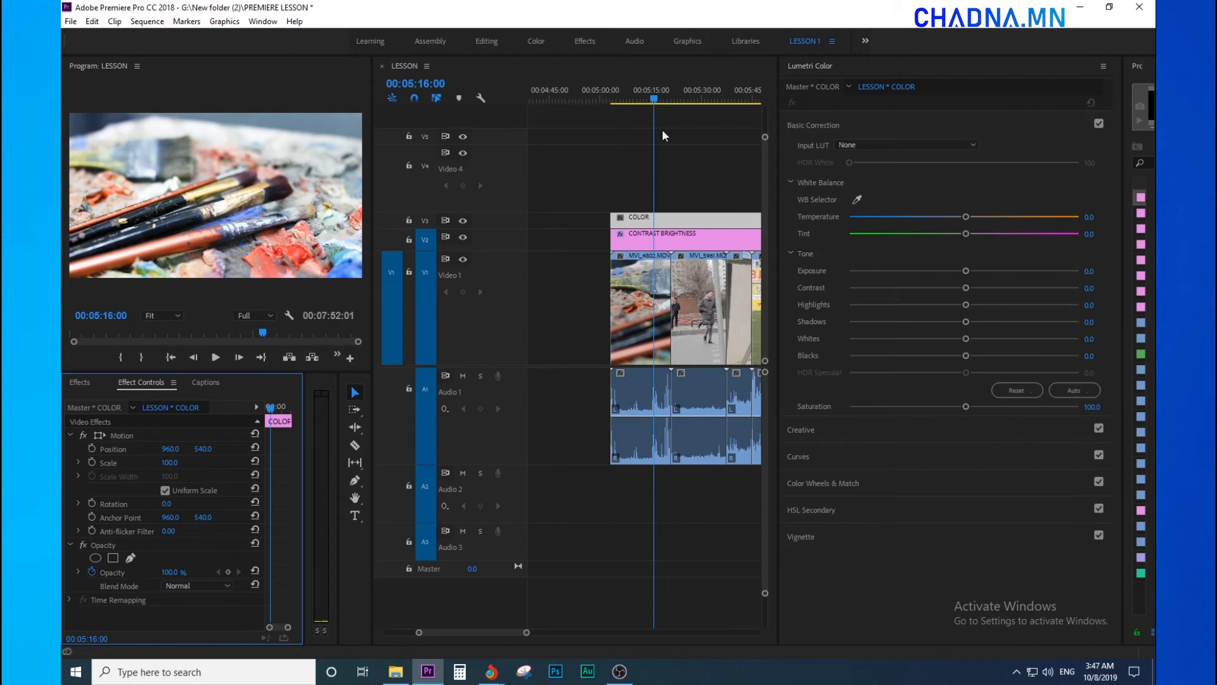
Raise the COLOR layer's Basic Correction saturation to about 114 and expand its Hue Saturation curve slightly outward.
click(625, 100)
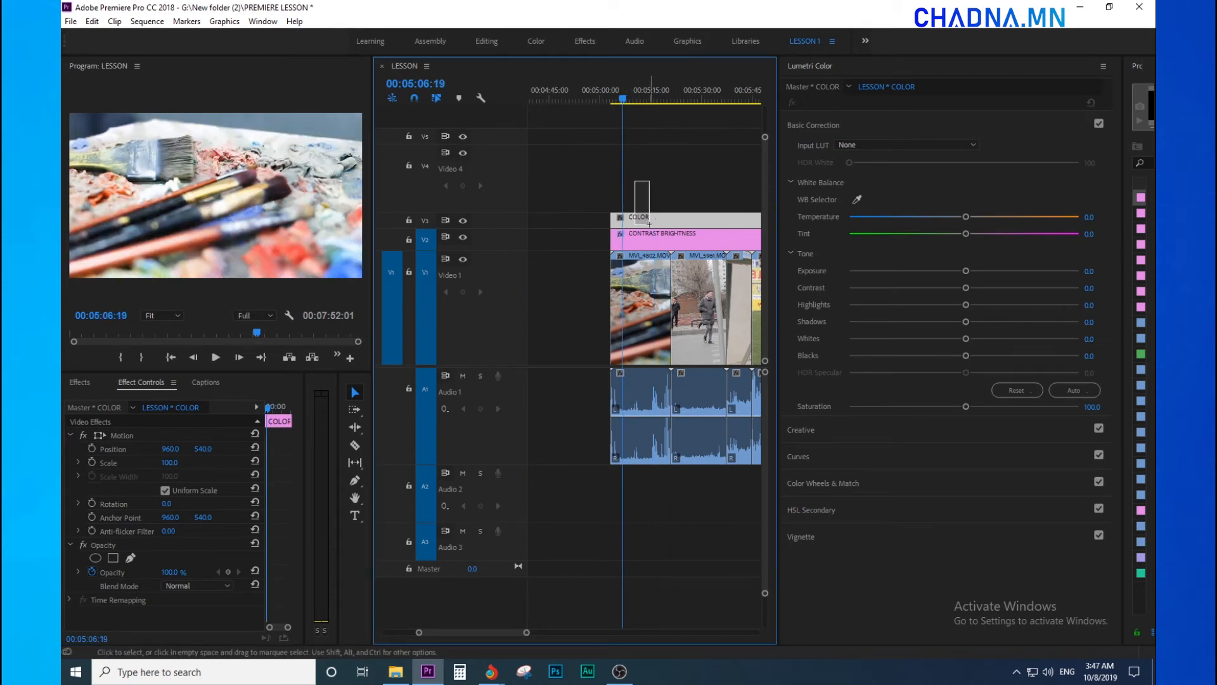
key(minus)
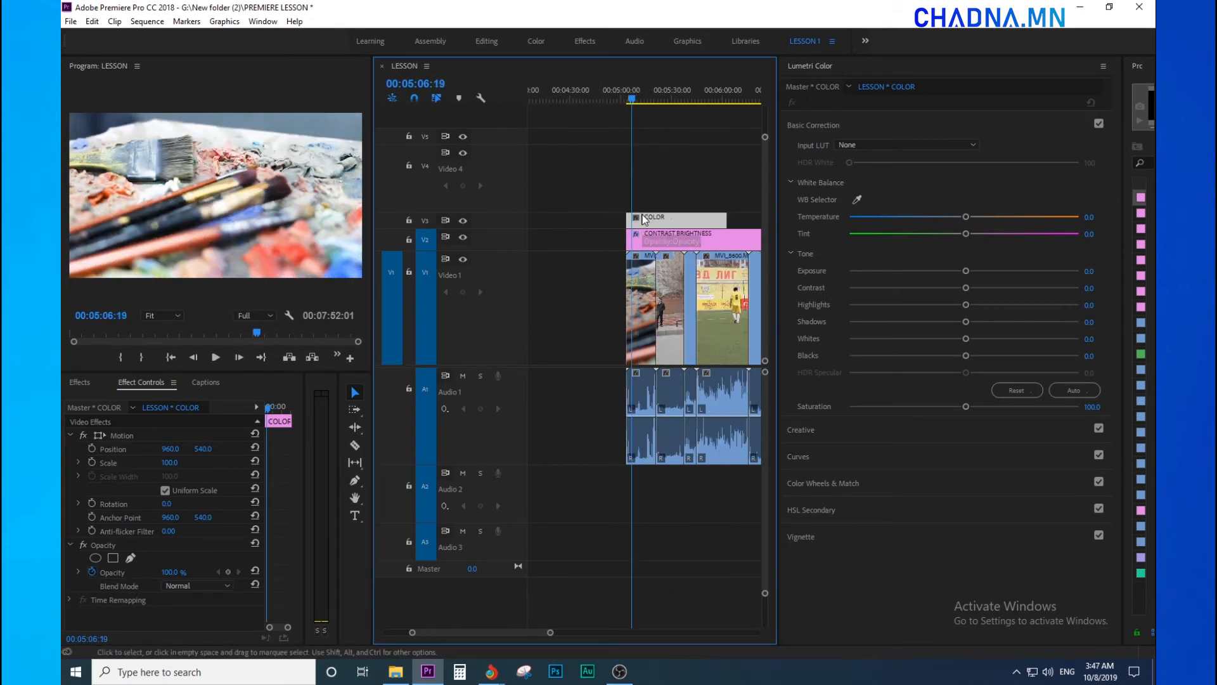
key(equal)
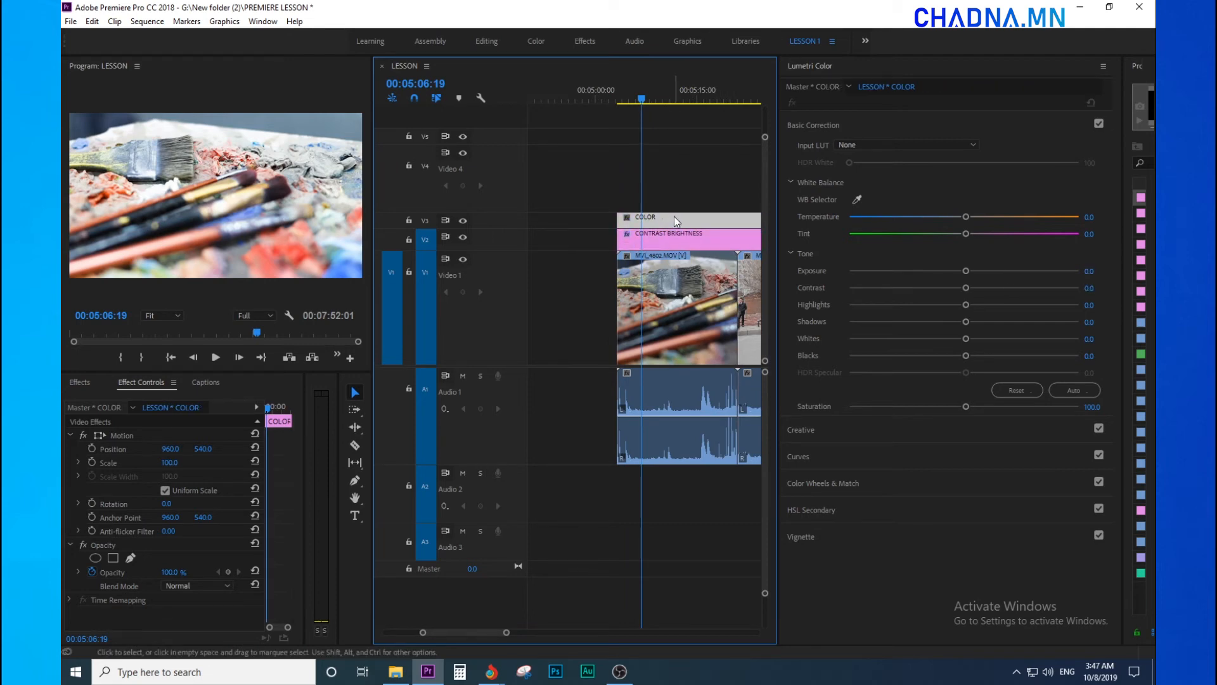
key(equal)
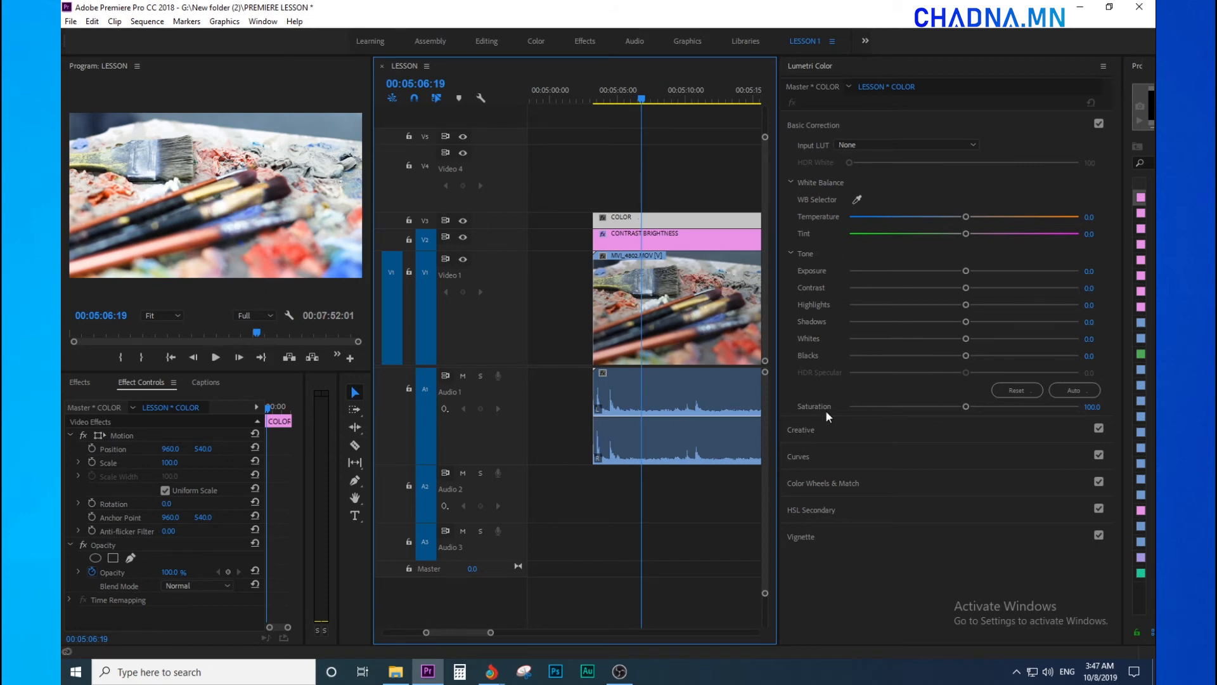
drag(980, 408, 1109, 418)
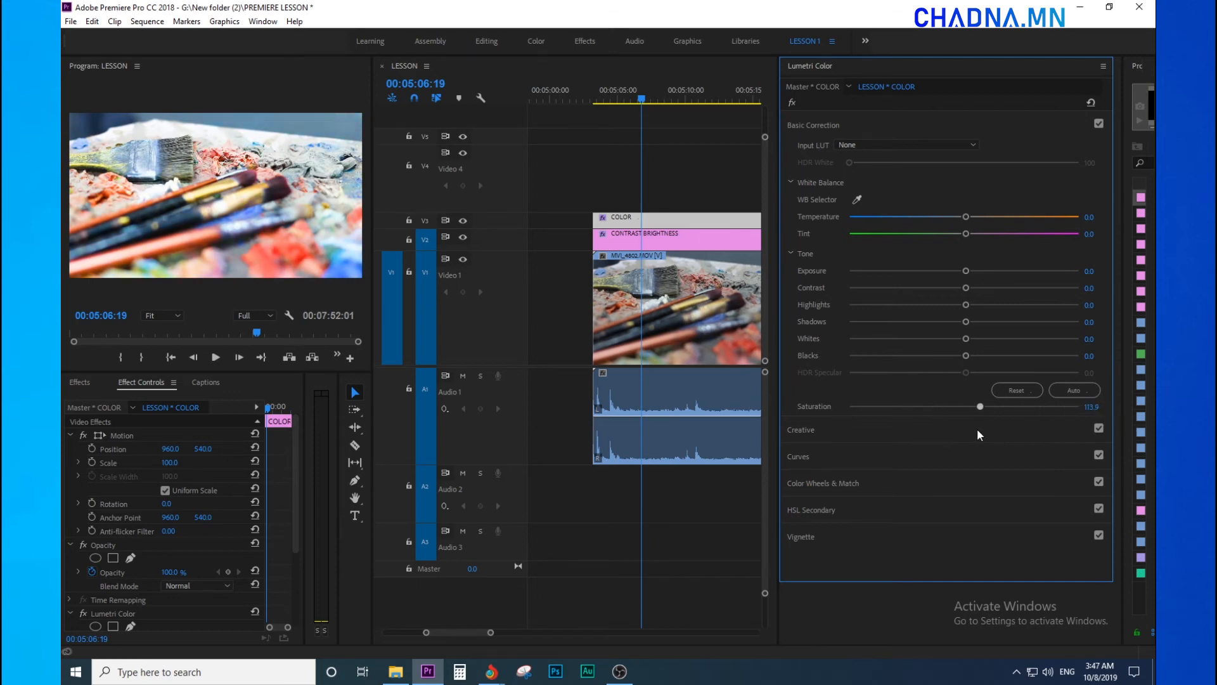
drag(980, 427, 987, 432)
click(824, 464)
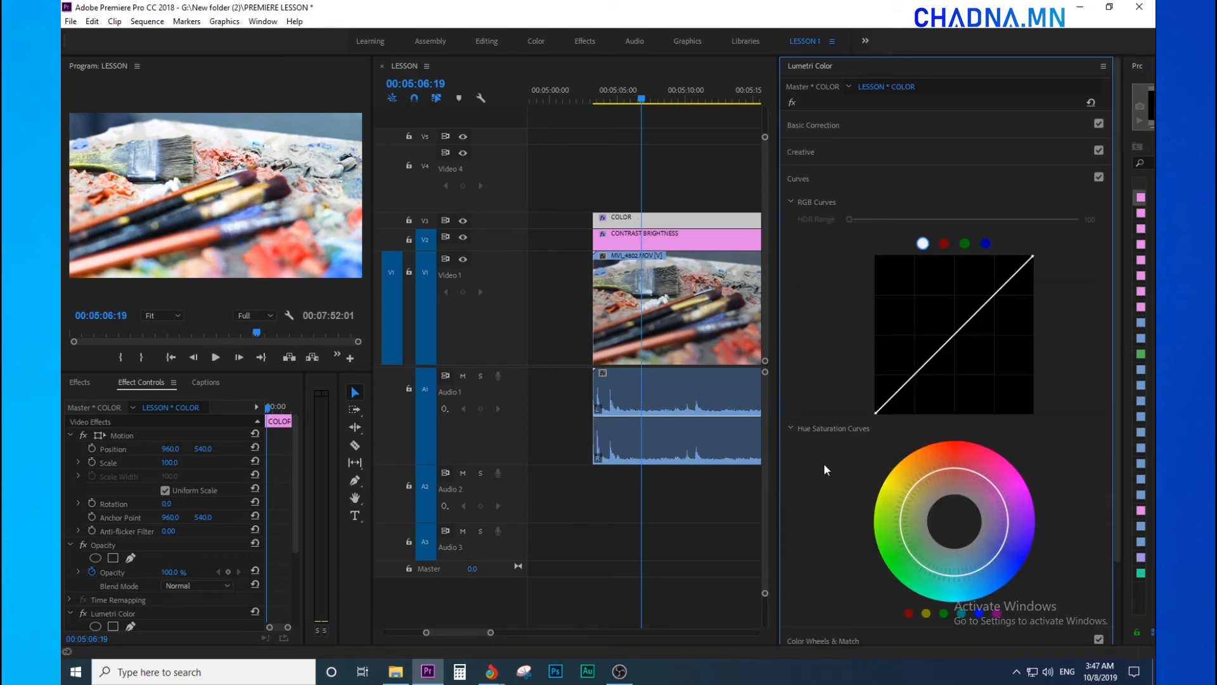
mouse_move(926, 476)
mouse_down()
mouse_move(943, 434)
mouse_move(943, 467)
mouse_up()
Extend the COLOR layer on V3 to the end of the first CONTRAST BRIGHTNESS segment.
key(minus)
key(minus)
key(minus)
key(minus)
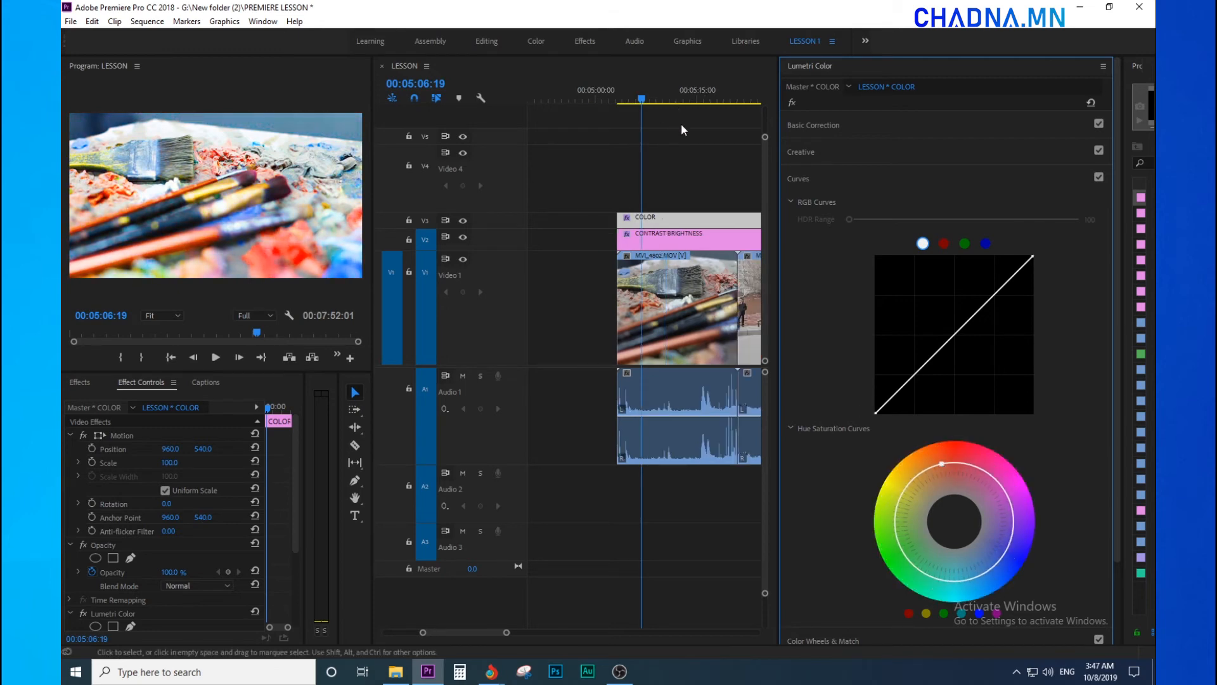
mouse_move(683, 94)
mouse_down()
mouse_move(654, 108)
mouse_move(664, 106)
mouse_up()
key(equal)
drag(689, 221, 725, 226)
click(679, 180)
key(minus)
key(minus)
key(minus)
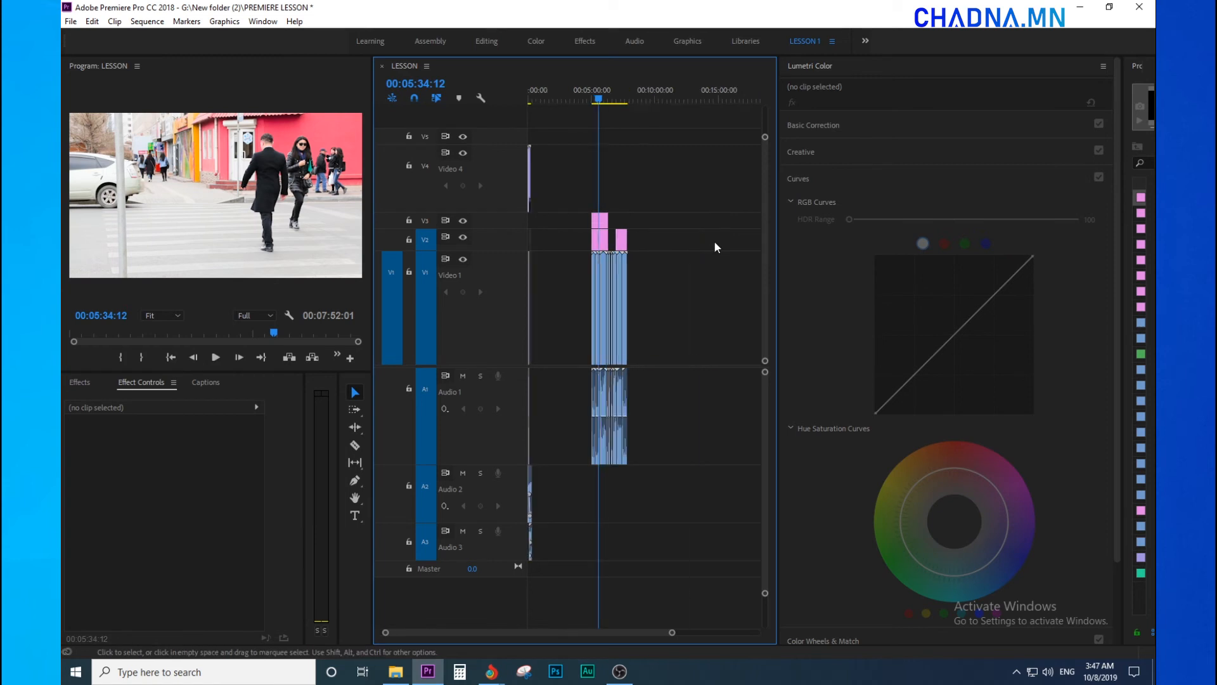
key(equal)
key(equal)
key(equal)
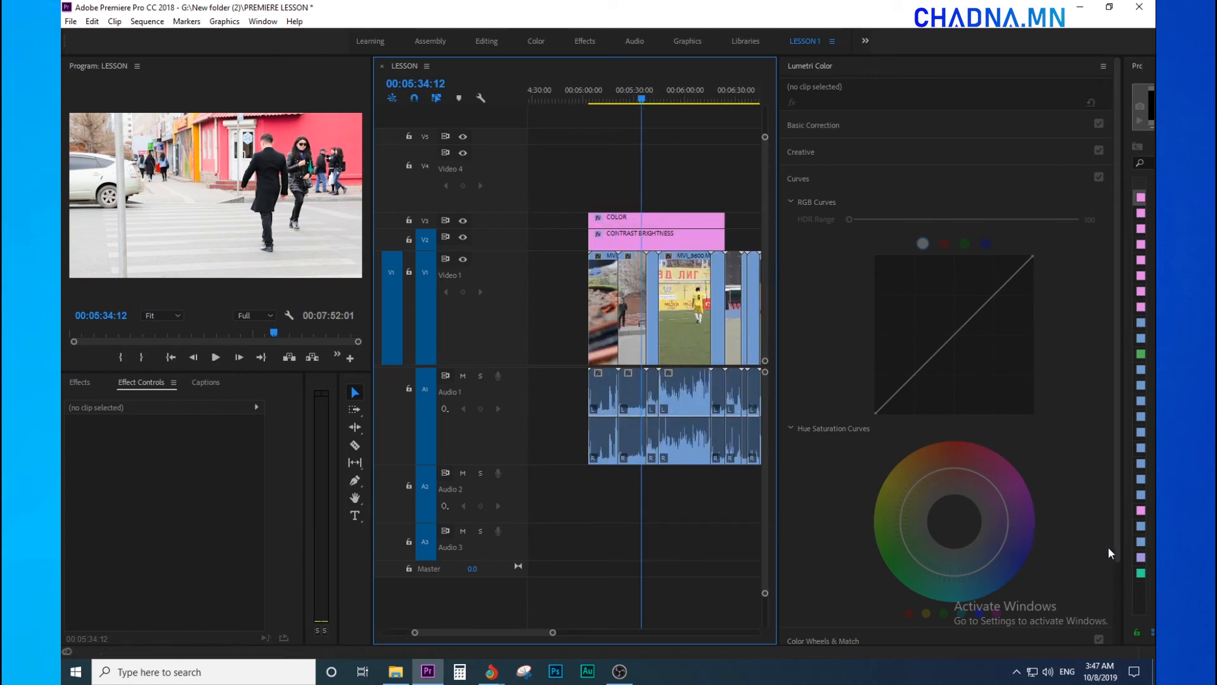
Create another adjustment layer named FADED and place it on V4 above the start of the COLOR layer.
drag(1121, 554, 749, 558)
click(1115, 631)
click(1058, 515)
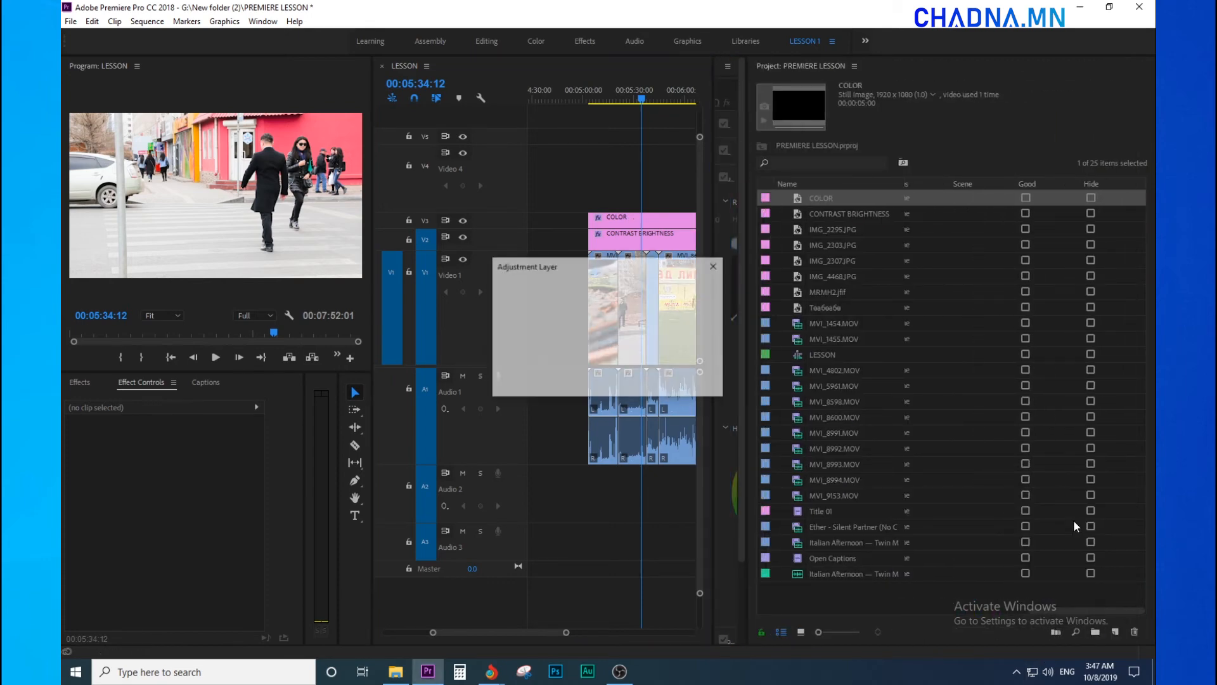
click(630, 382)
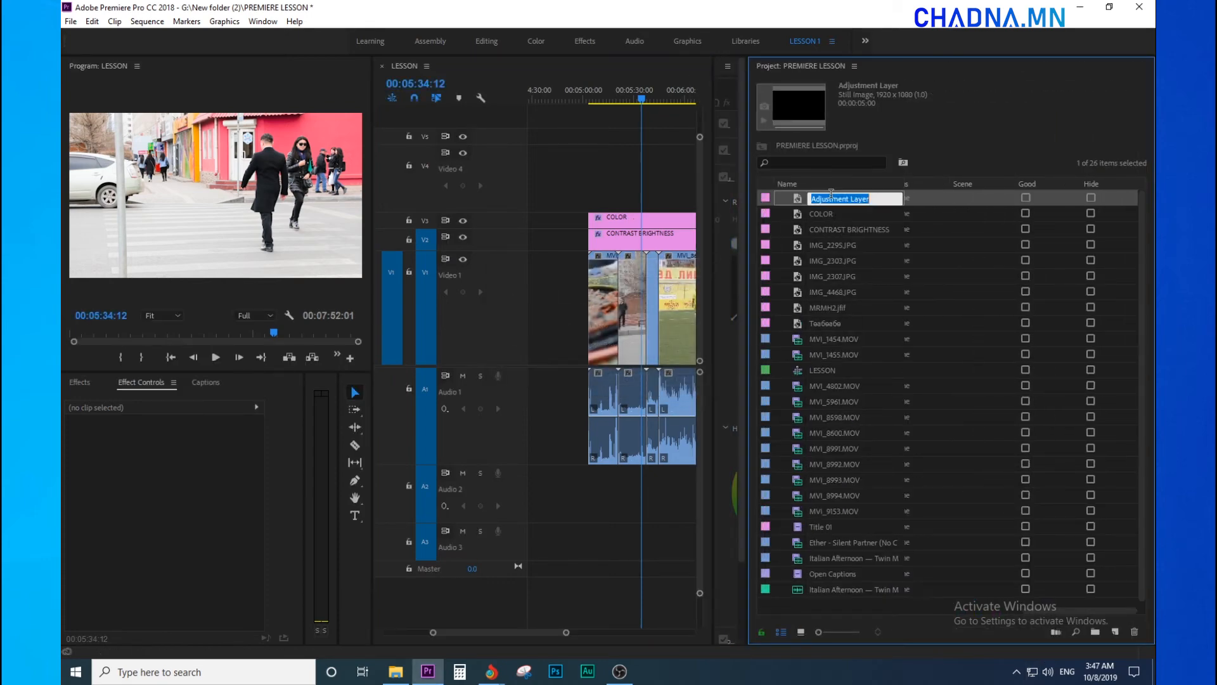
text(FADED)
key(Return)
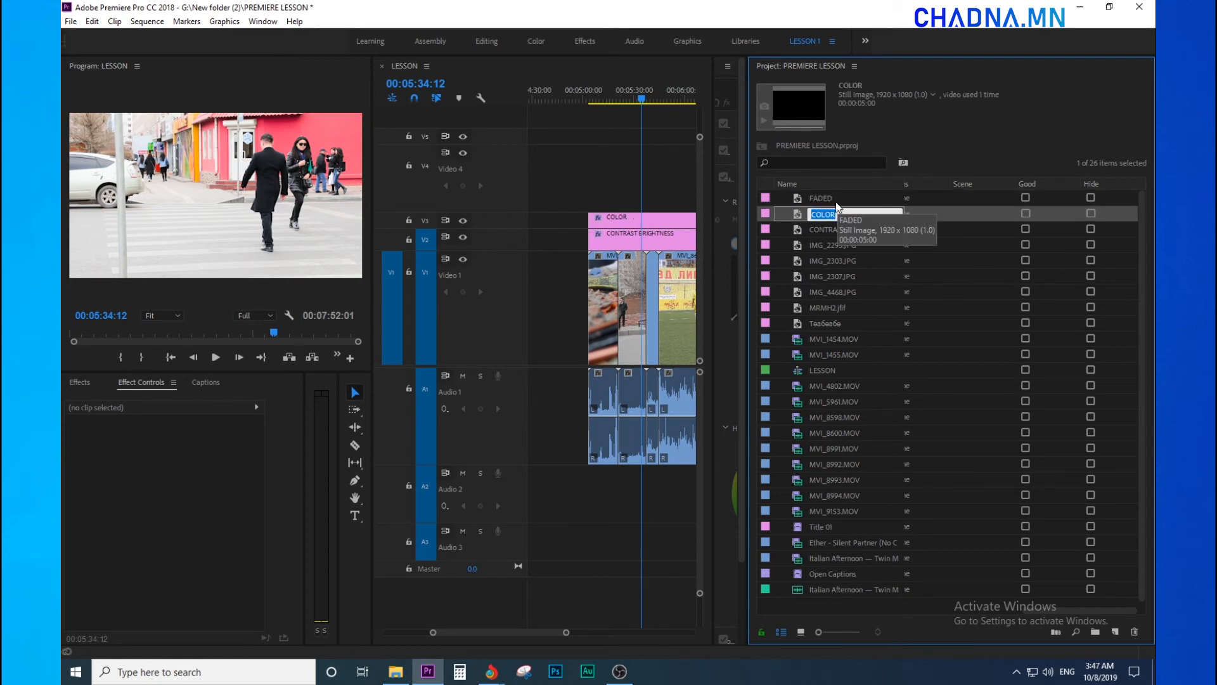
drag(823, 196, 677, 190)
Set Faded Film to 63.5 in the Lumetri Creative adjustments of the CONTRAST BRIGHTNESS layer.
drag(653, 115, 631, 109)
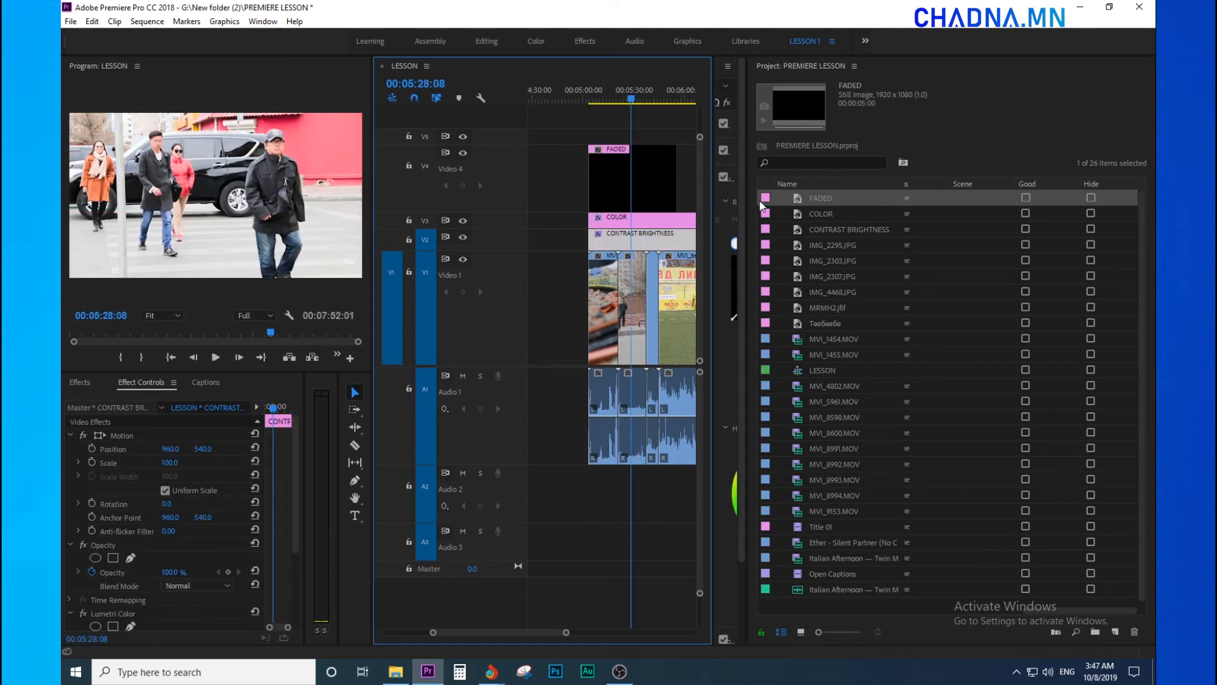
drag(746, 203, 1067, 203)
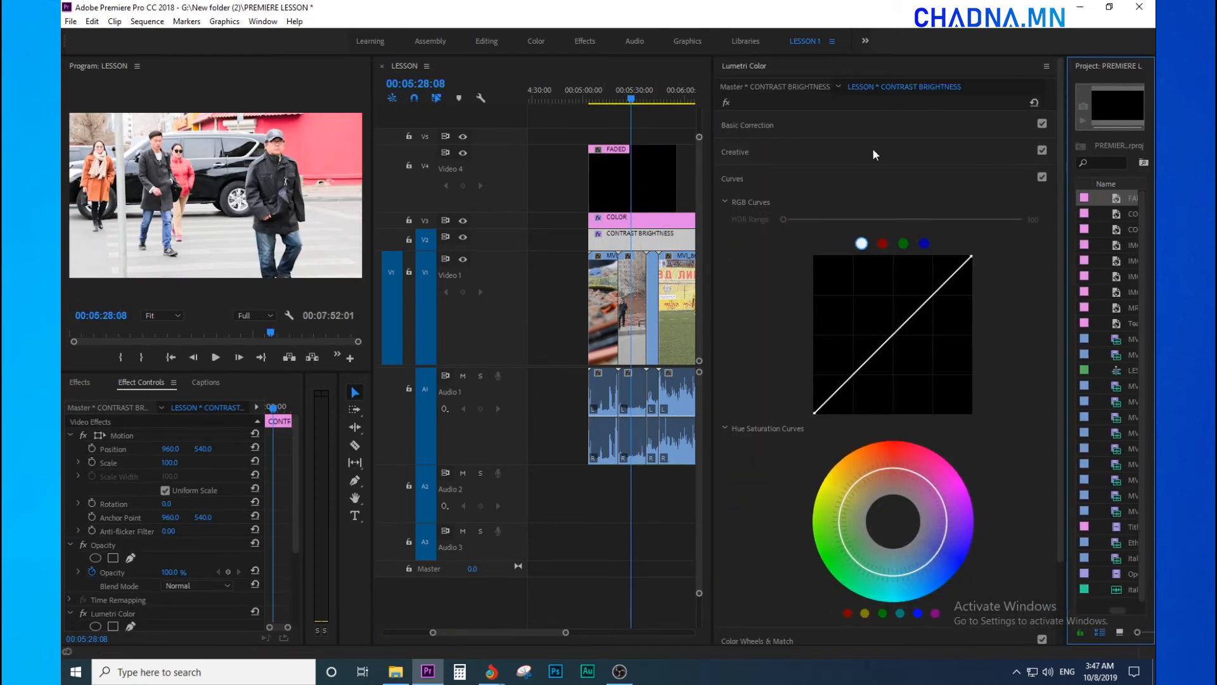
click(739, 152)
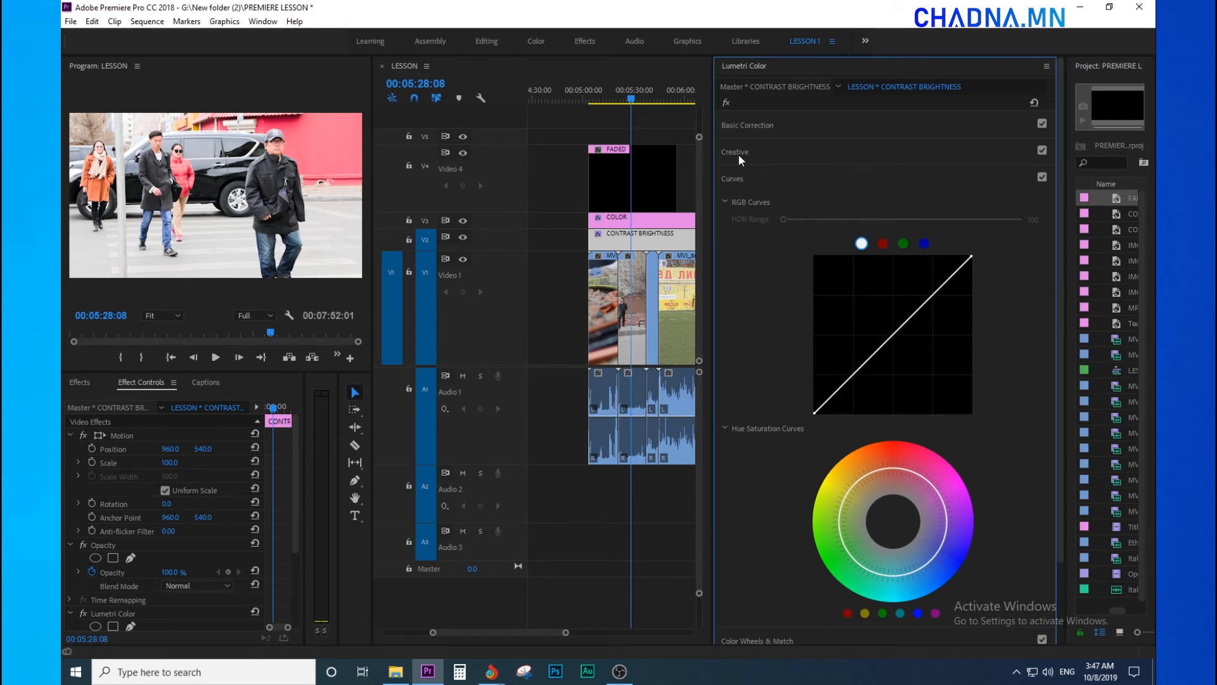
drag(834, 394, 901, 399)
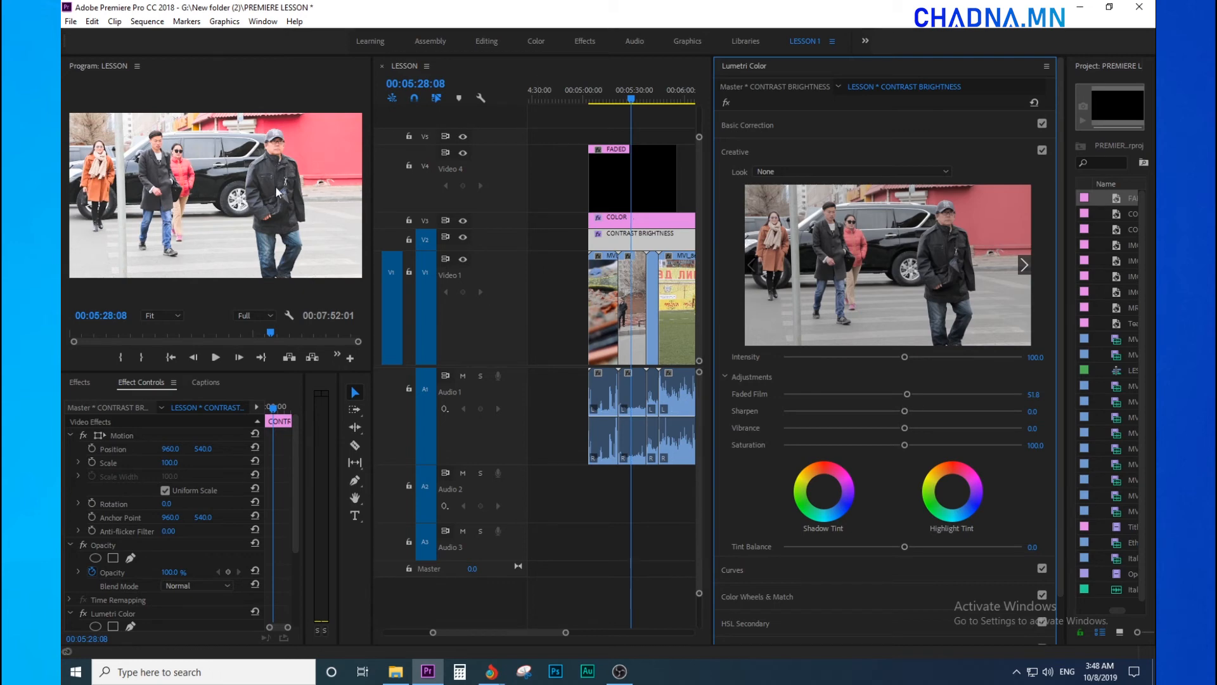
drag(923, 396, 937, 398)
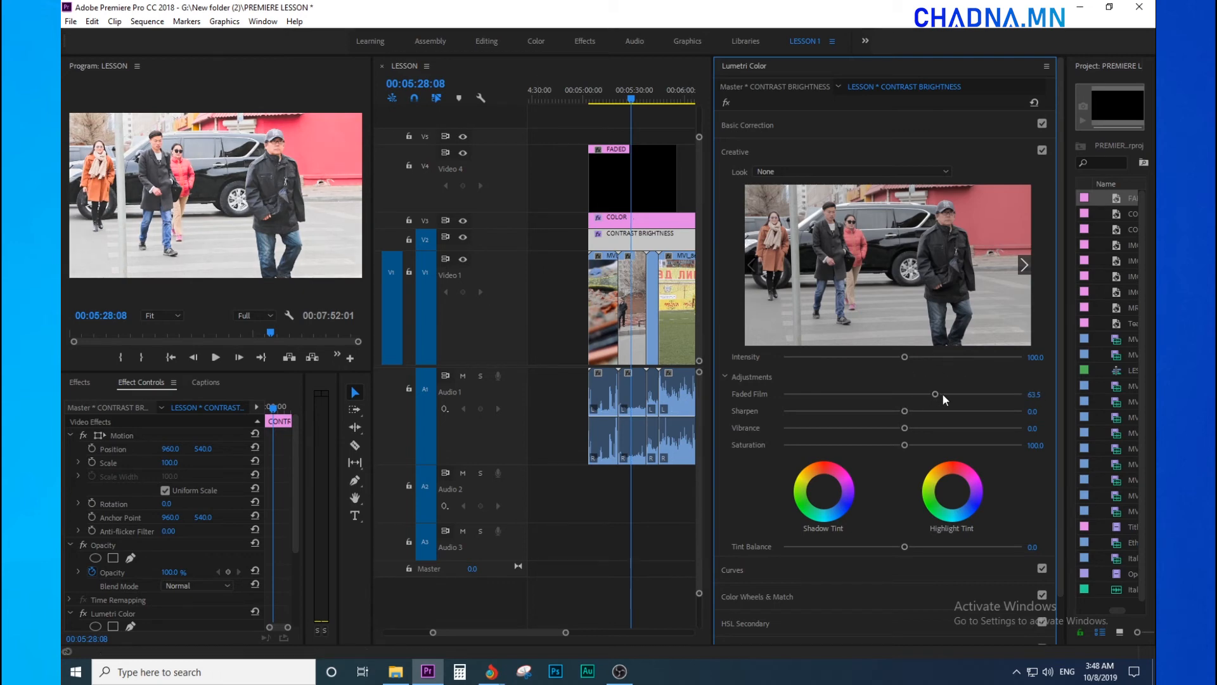
Check the faded look on the brushes and street clips and raise Faded Film to 78.7.
drag(618, 93, 612, 96)
key(equal)
key(equal)
key(minus)
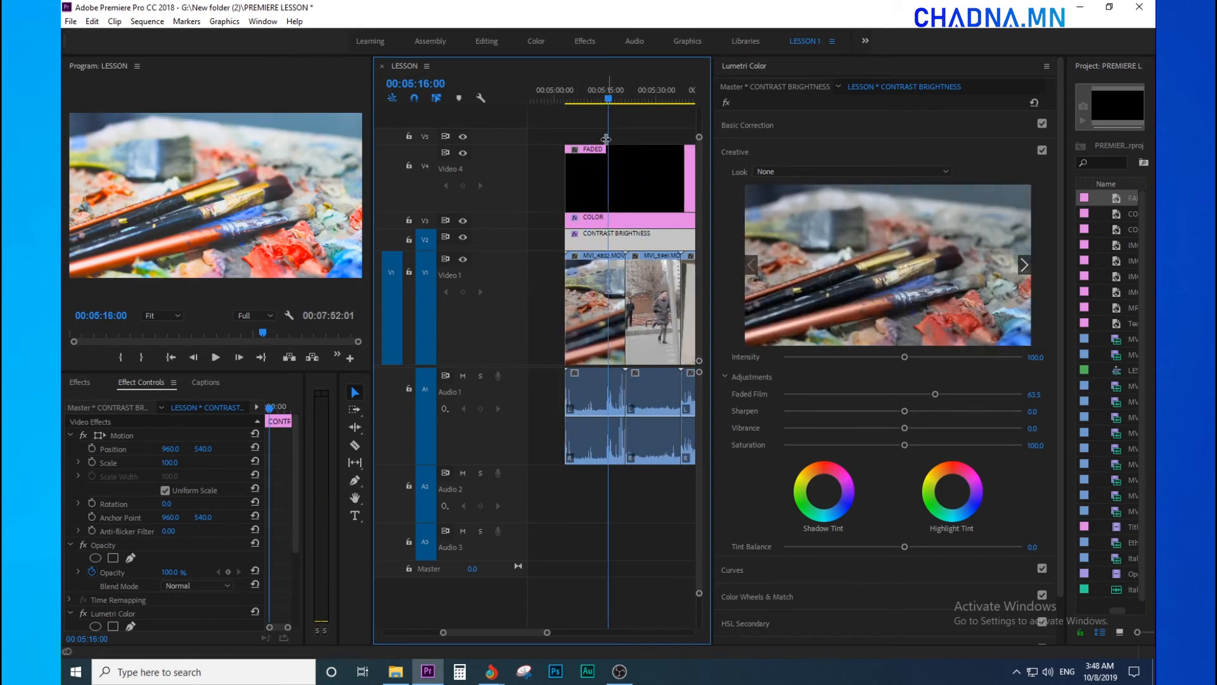
click(584, 94)
drag(585, 90, 634, 120)
key(minus)
drag(935, 393, 967, 398)
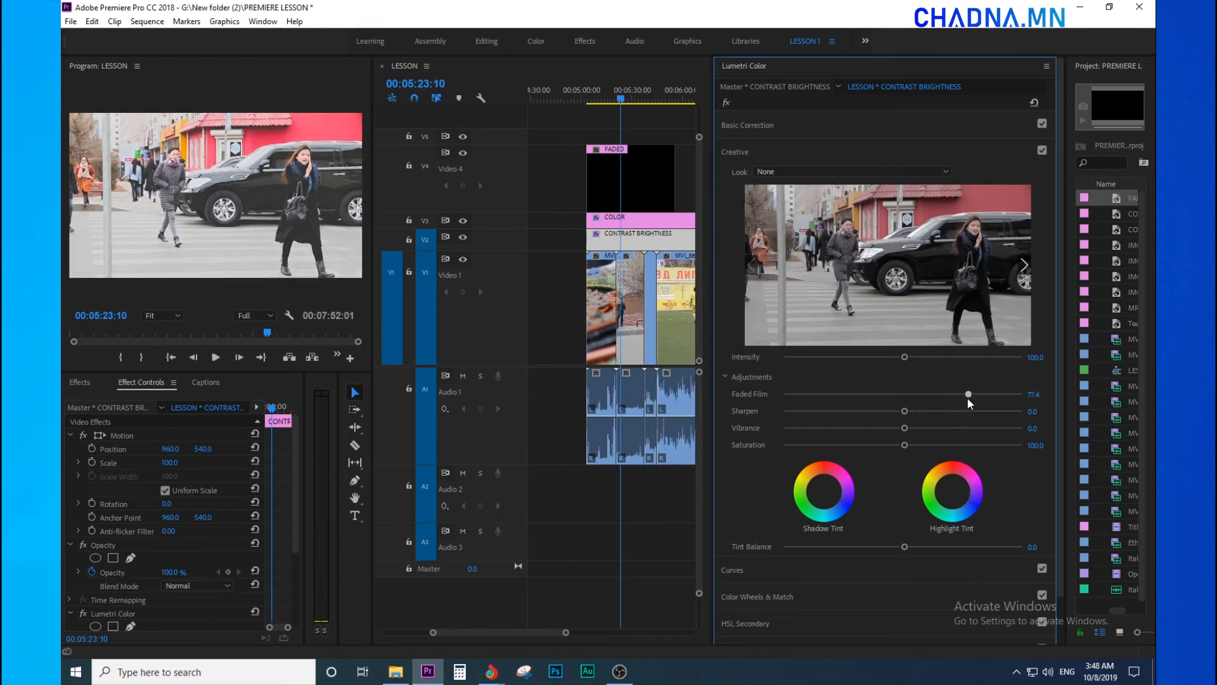
Reduce the V4 track height, deselect all clips and widen the timeline area.
mouse_move(650, 92)
mouse_down()
mouse_move(599, 107)
mouse_move(631, 114)
mouse_up()
key(minus)
drag(500, 146, 507, 200)
key(equal)
key(minus)
key(minus)
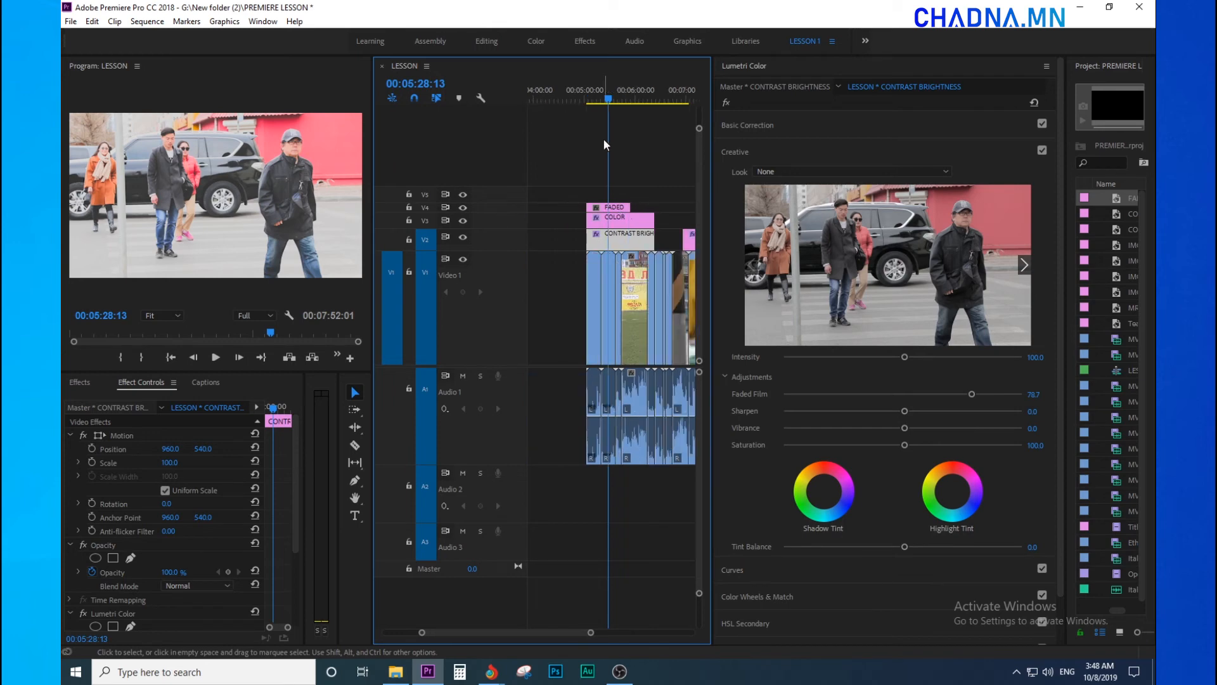
click(571, 141)
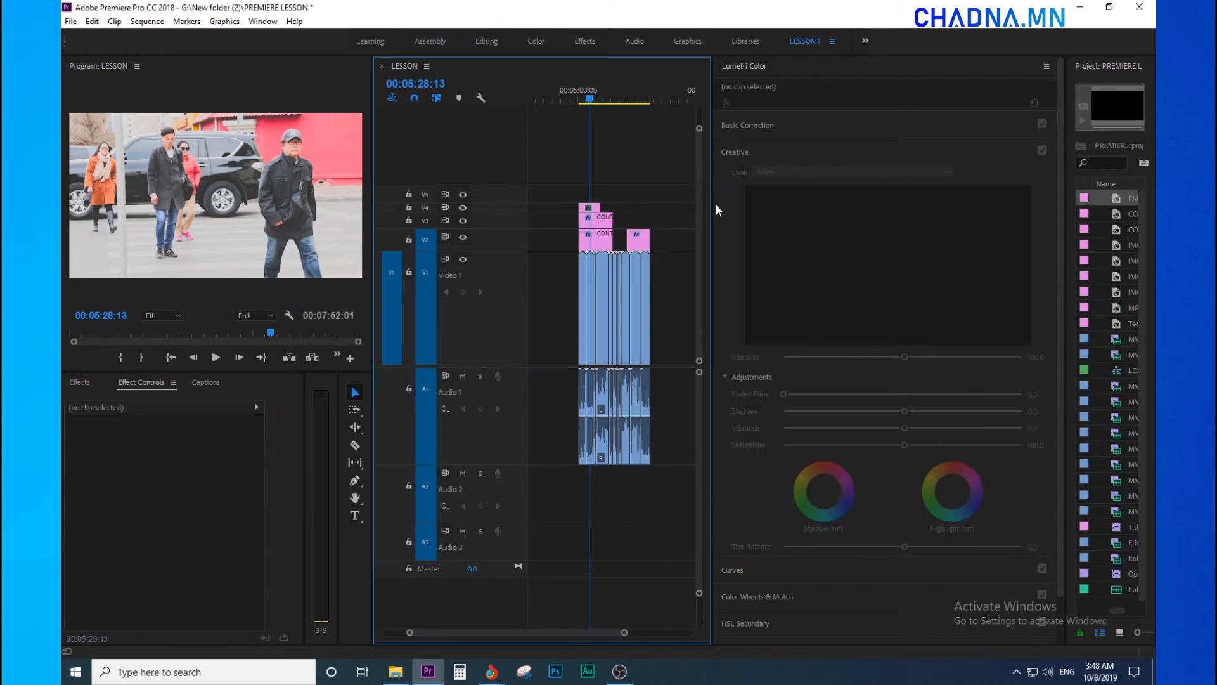
drag(712, 209, 893, 208)
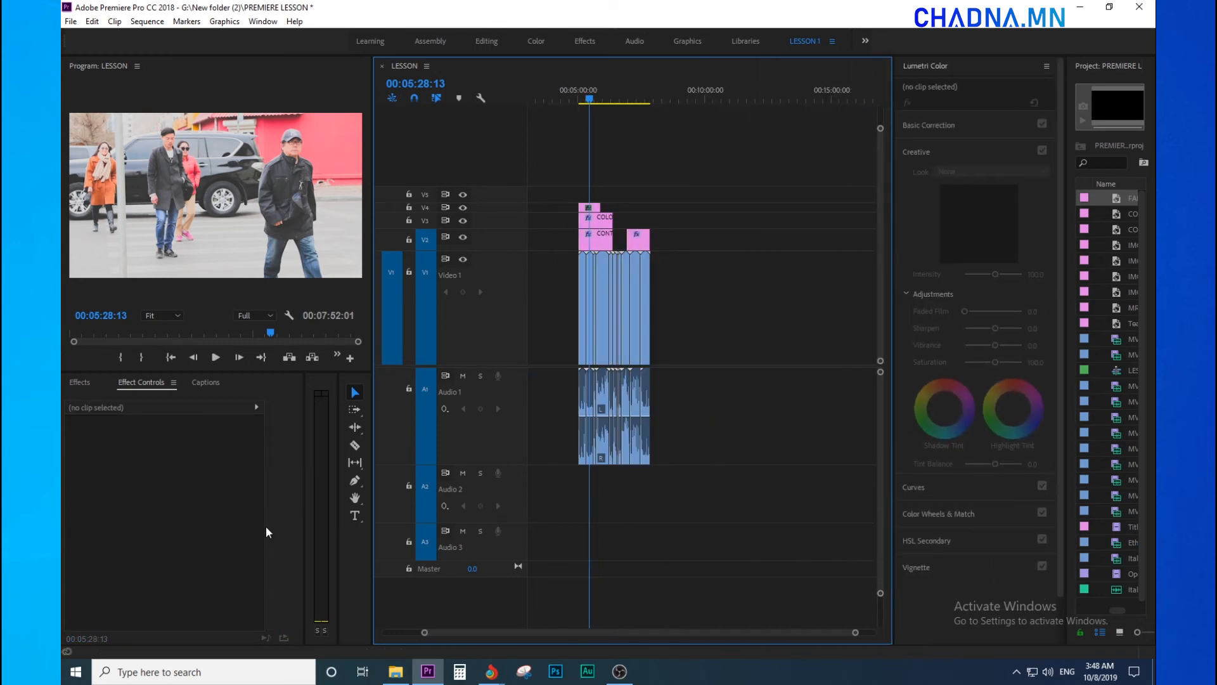
Search the effects for "color", collapse the Video Effects folder and clear the search.
click(80, 383)
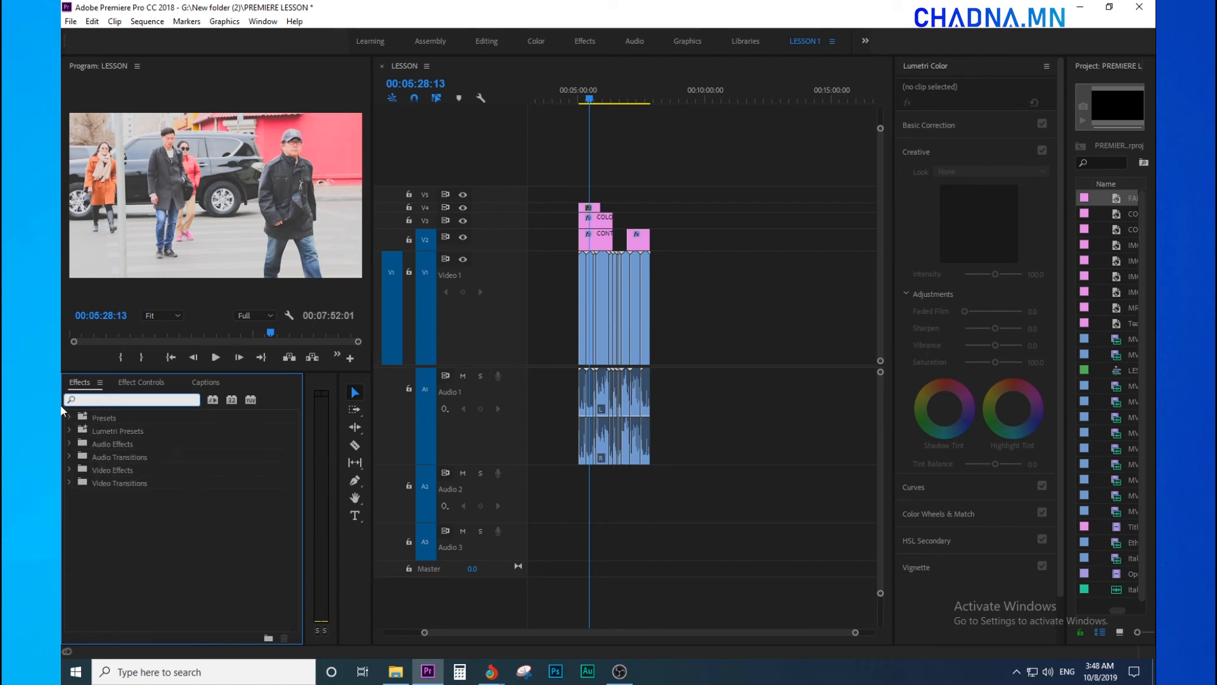
text(color)
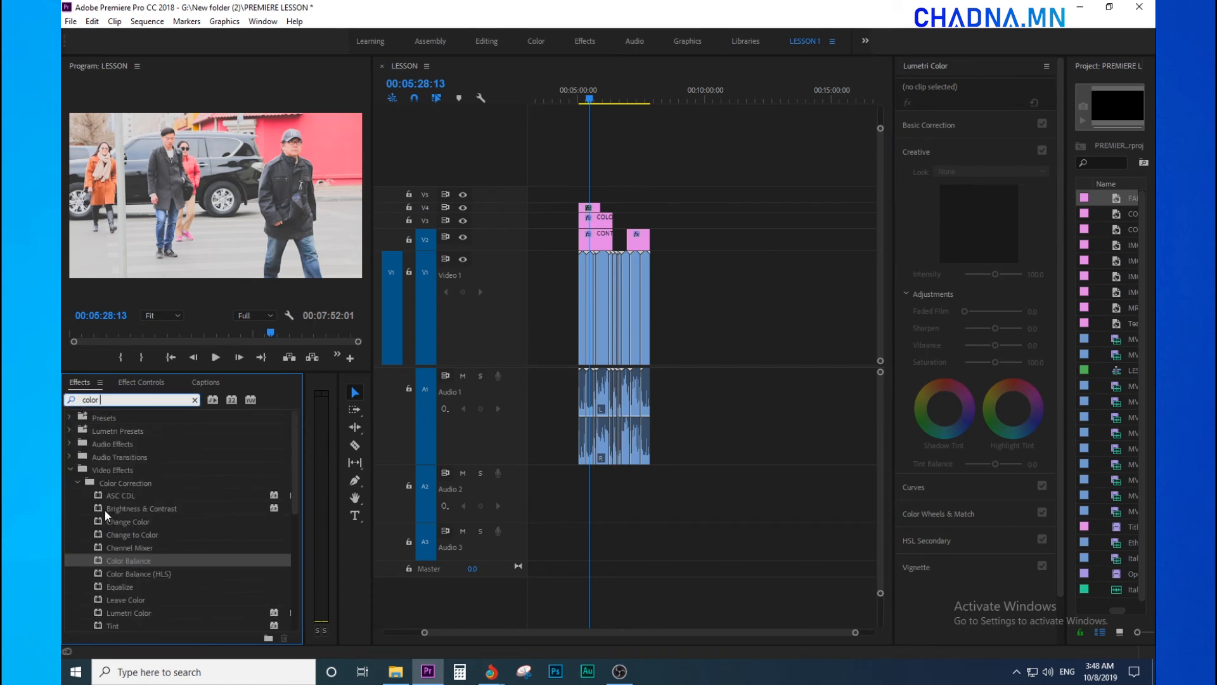
click(70, 469)
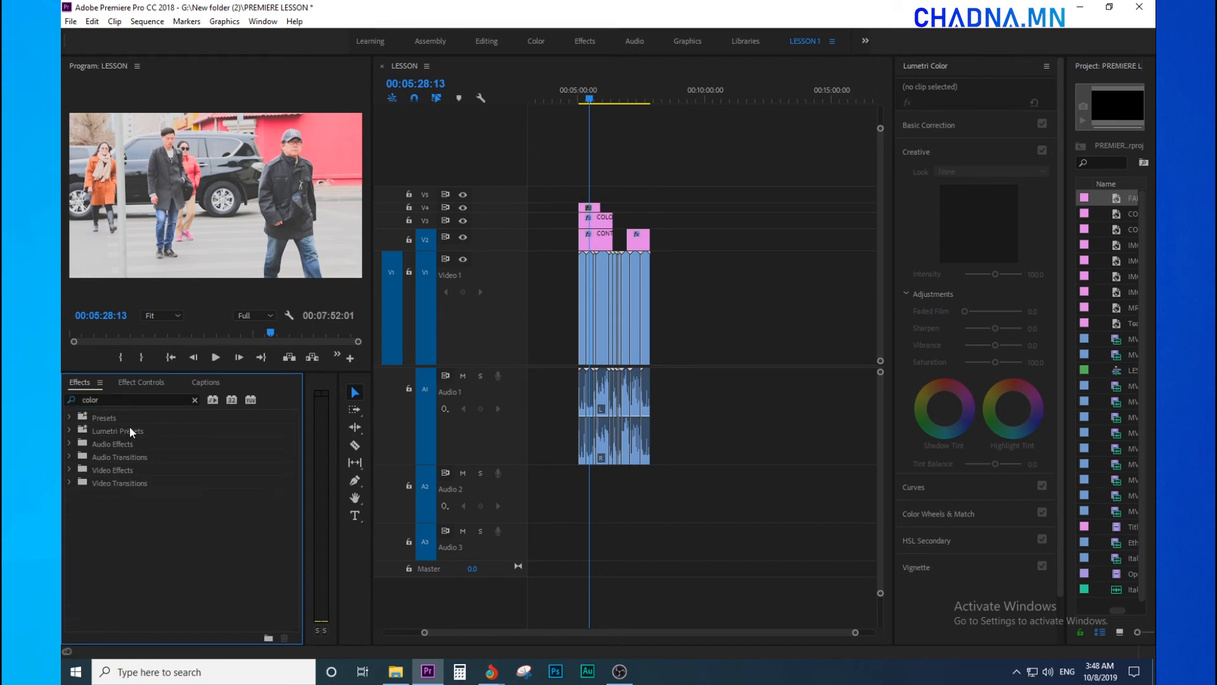
click(196, 399)
Trim the COLOR and CONTRAST BRIGHTNESS layers to end where the FADED layer on V4 ends.
drag(637, 97, 747, 211)
key(equal)
key(equal)
key(minus)
key(equal)
key(equal)
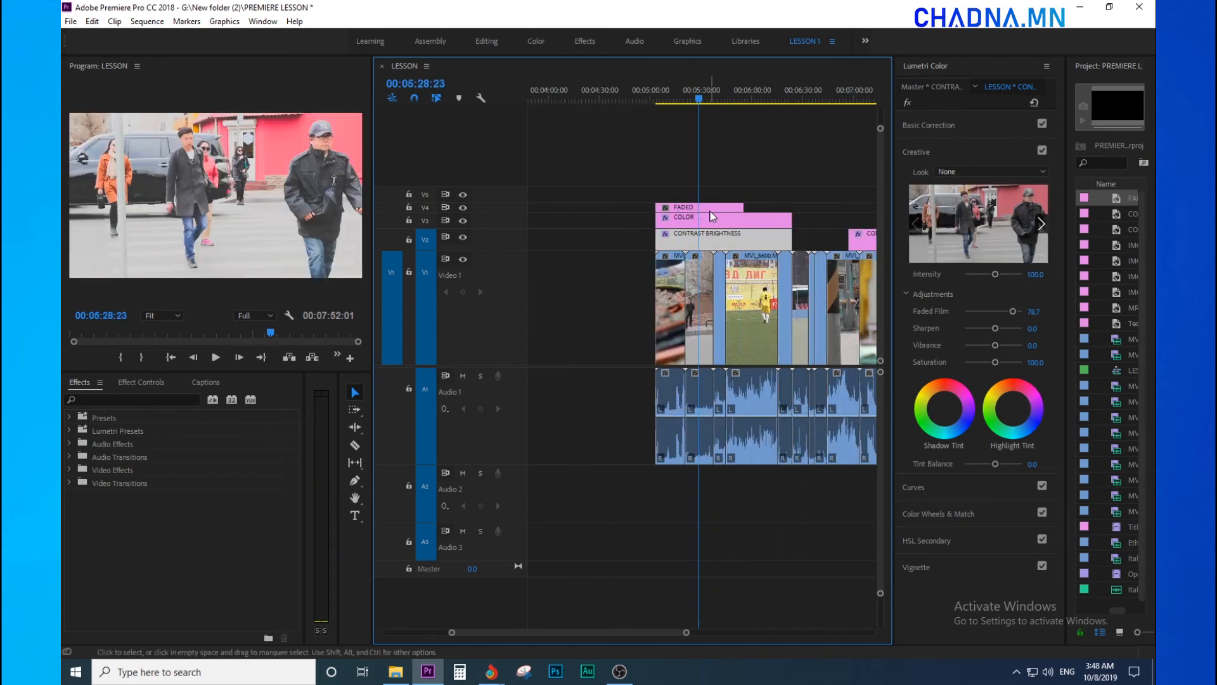
key(minus)
drag(767, 189, 744, 236)
click(746, 145)
Widen the timeline area further and view the brushes clip under the stacked adjustment layers at about 00:05:15.
key(minus)
drag(755, 139, 670, 148)
key(minus)
key(equal)
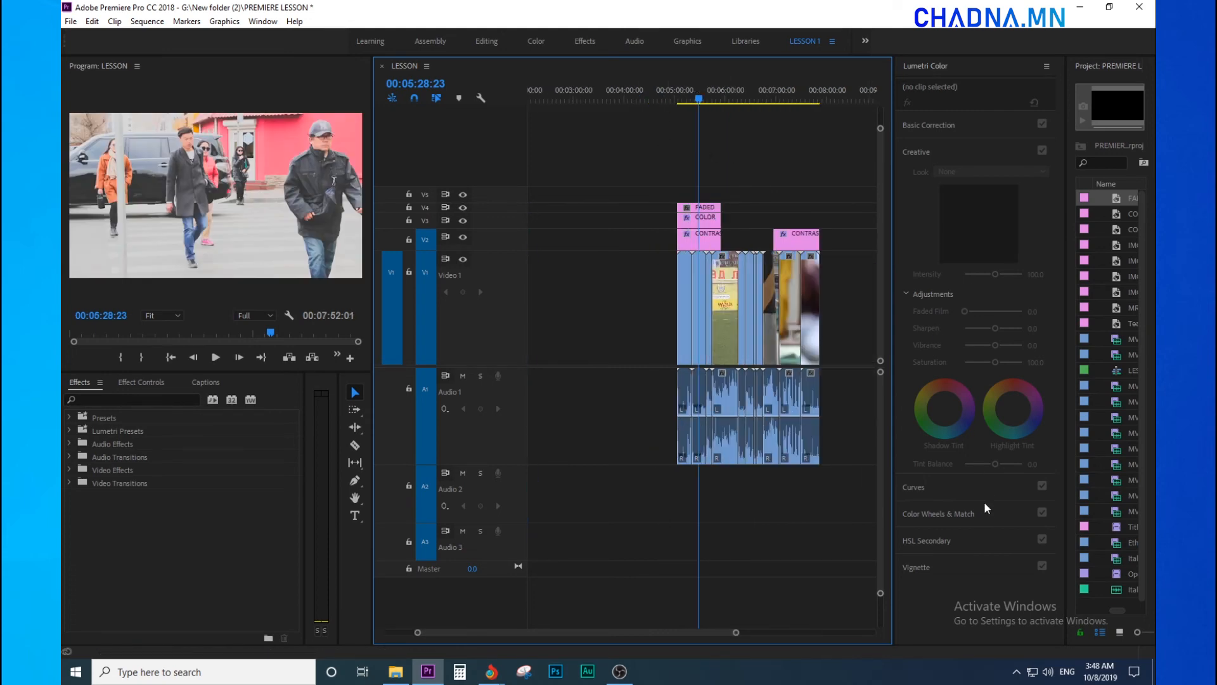
key(equal)
key(equal)
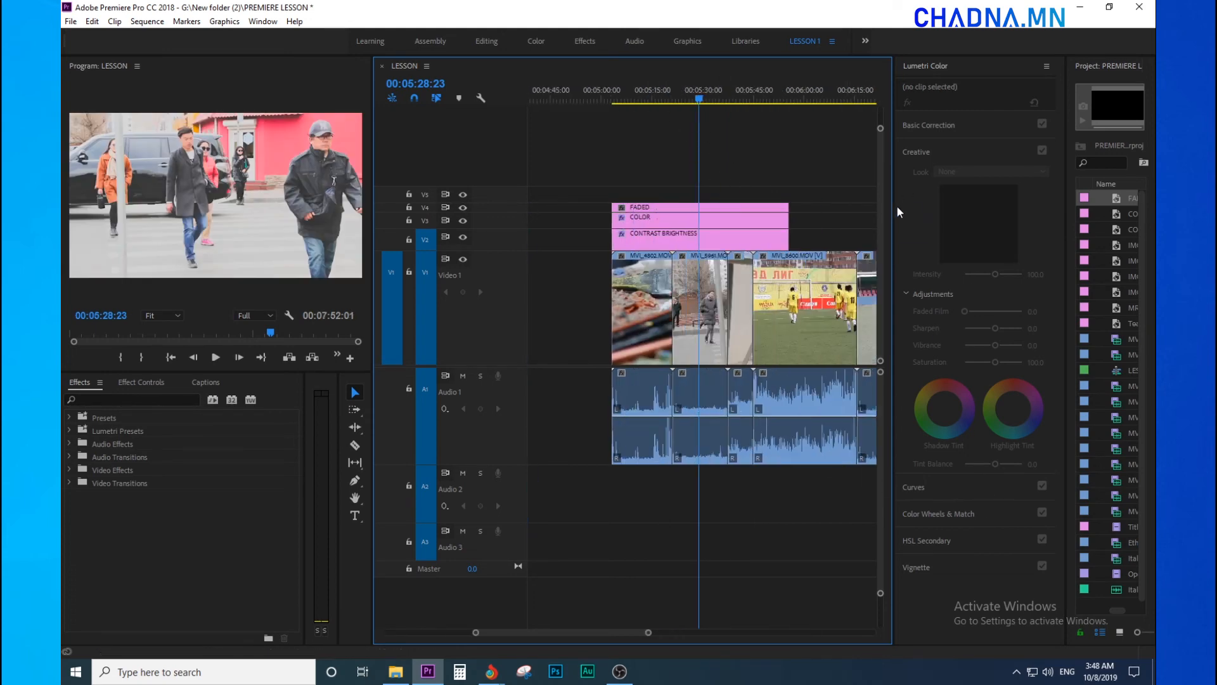
drag(896, 206, 735, 209)
drag(737, 273, 971, 279)
click(650, 90)
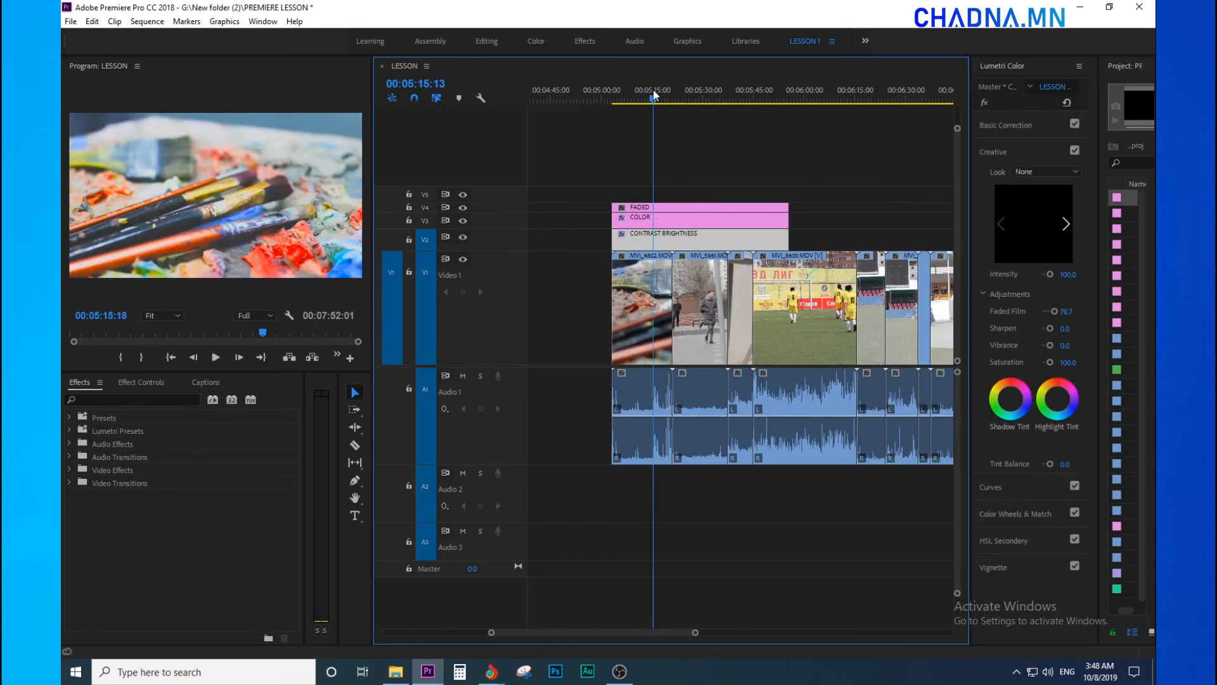
Deselect all clips and widen the Lumetri Color area next to the timeline.
key(minus)
click(636, 166)
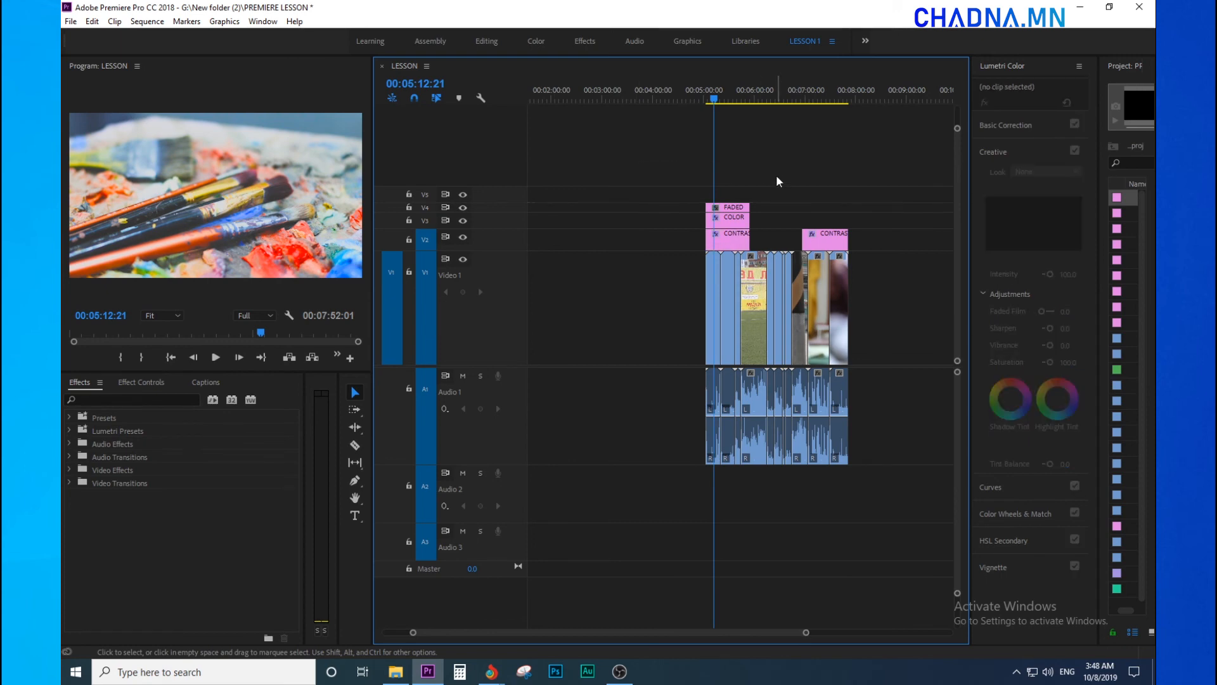
key(minus)
key(minus)
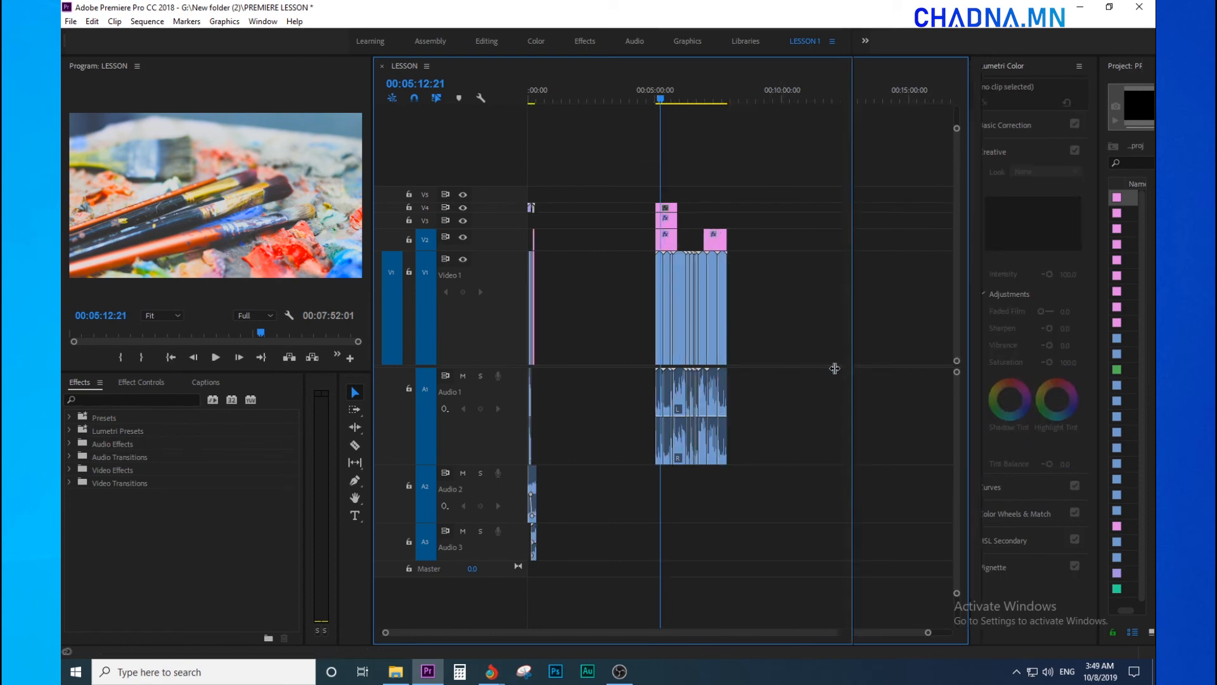
drag(973, 348, 777, 336)
Tint the COLOR layer's shadows toward blue and its highlights toward orange in the Creative section, and save the project.
click(669, 222)
click(870, 428)
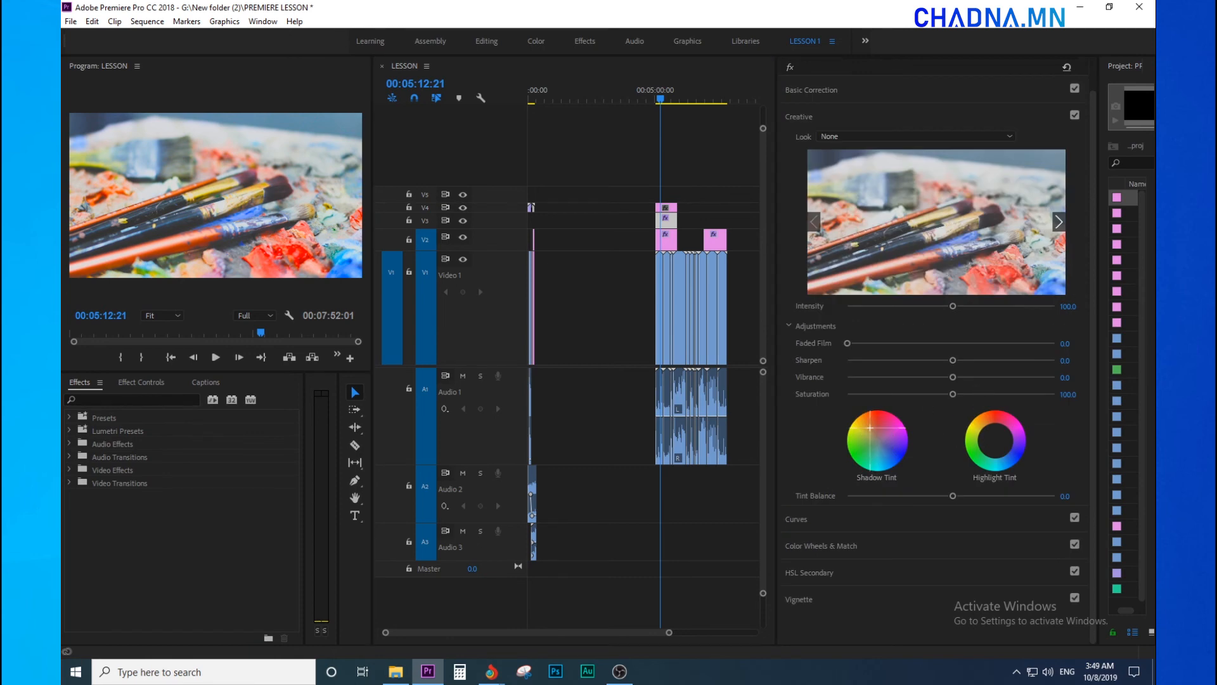
drag(870, 408, 891, 457)
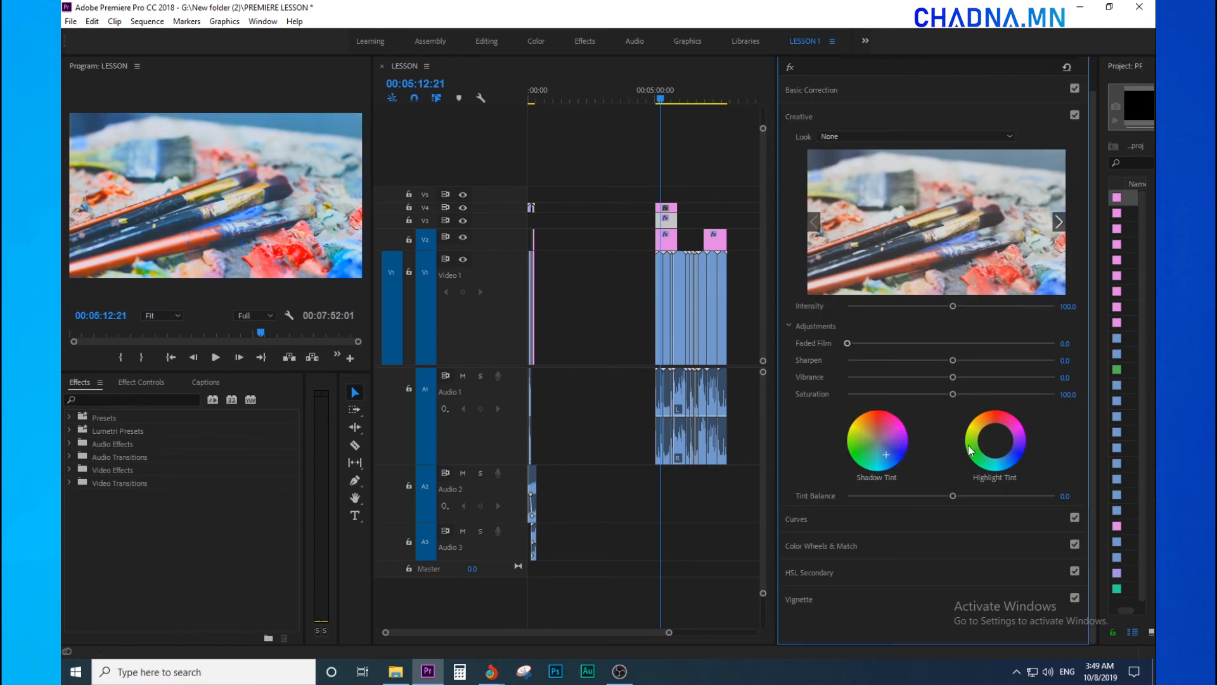
drag(1017, 466, 986, 429)
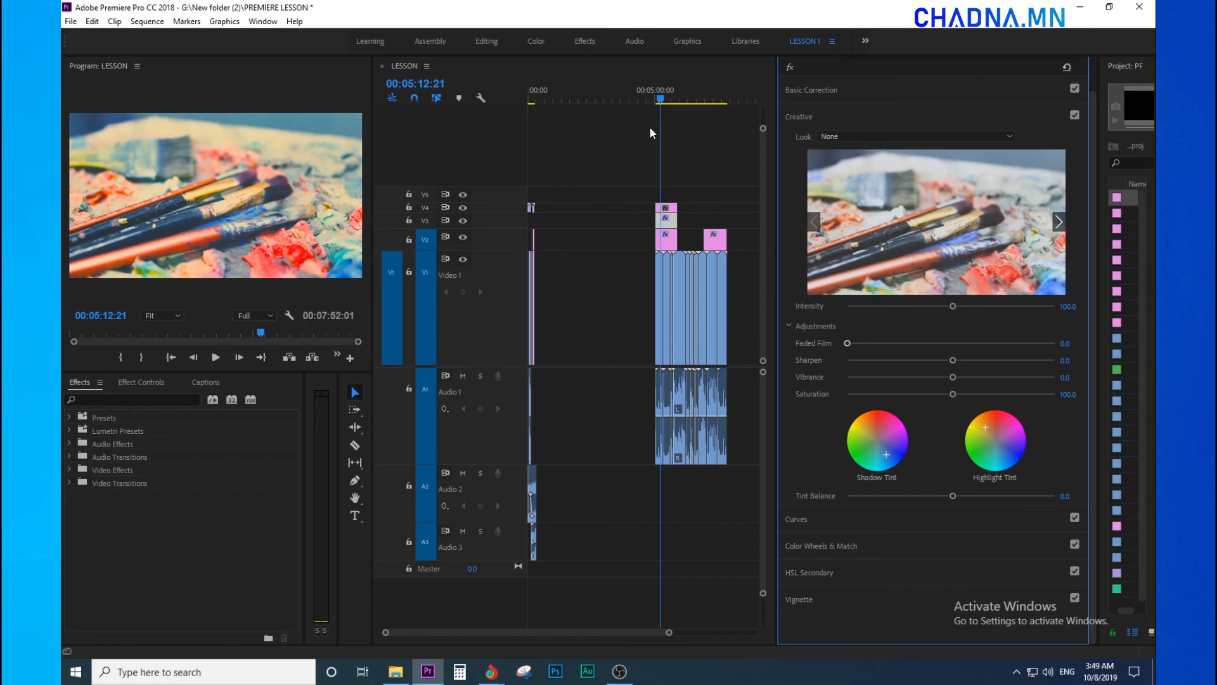
key(ctrl+s)
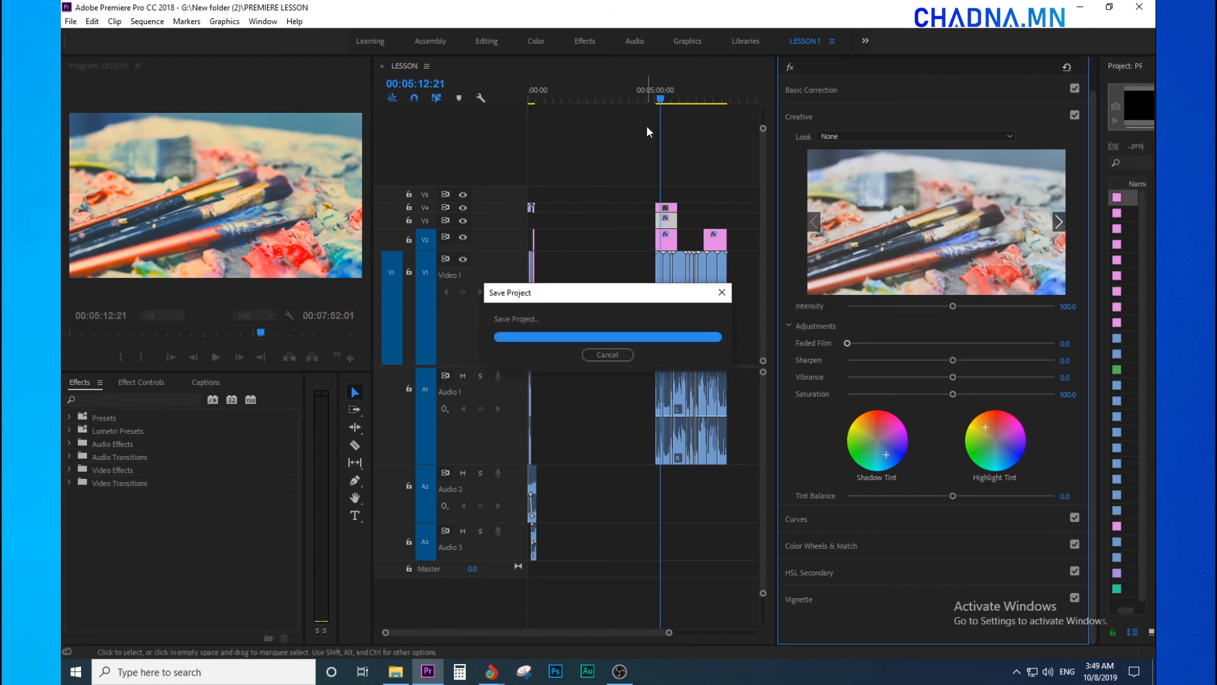
click(645, 124)
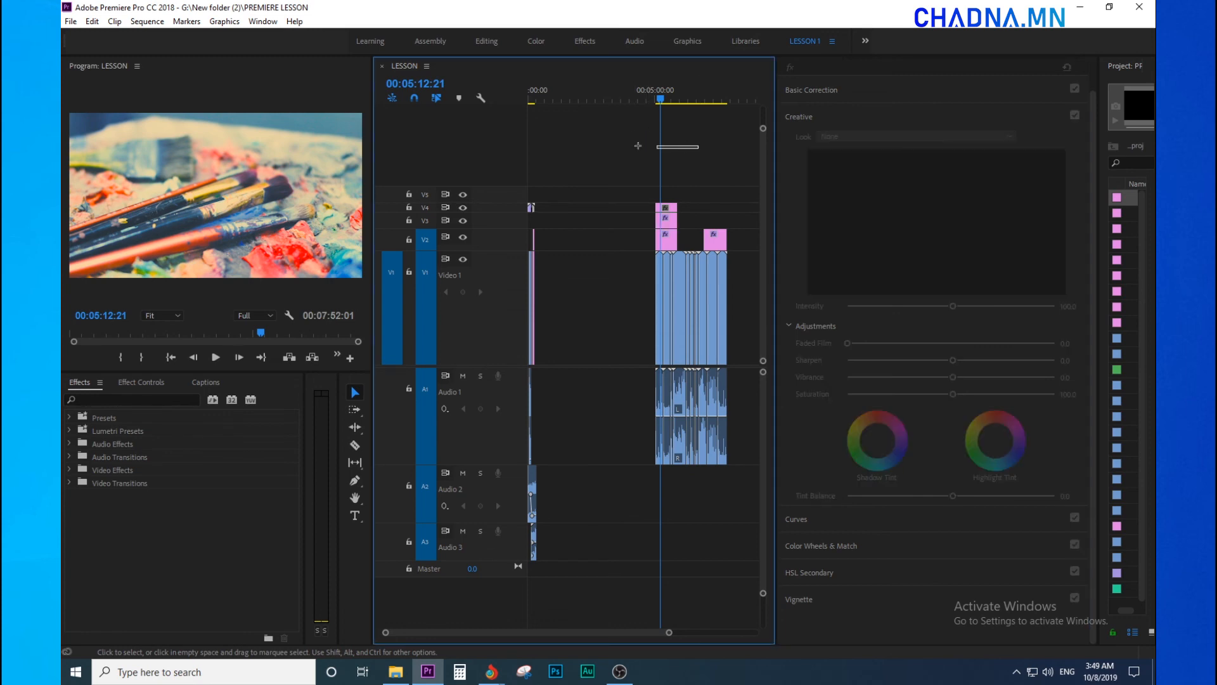
Reduce the heights of the V2, V3 and V4 tracks holding the stacked adjustment layers.
key(minus)
key(equal)
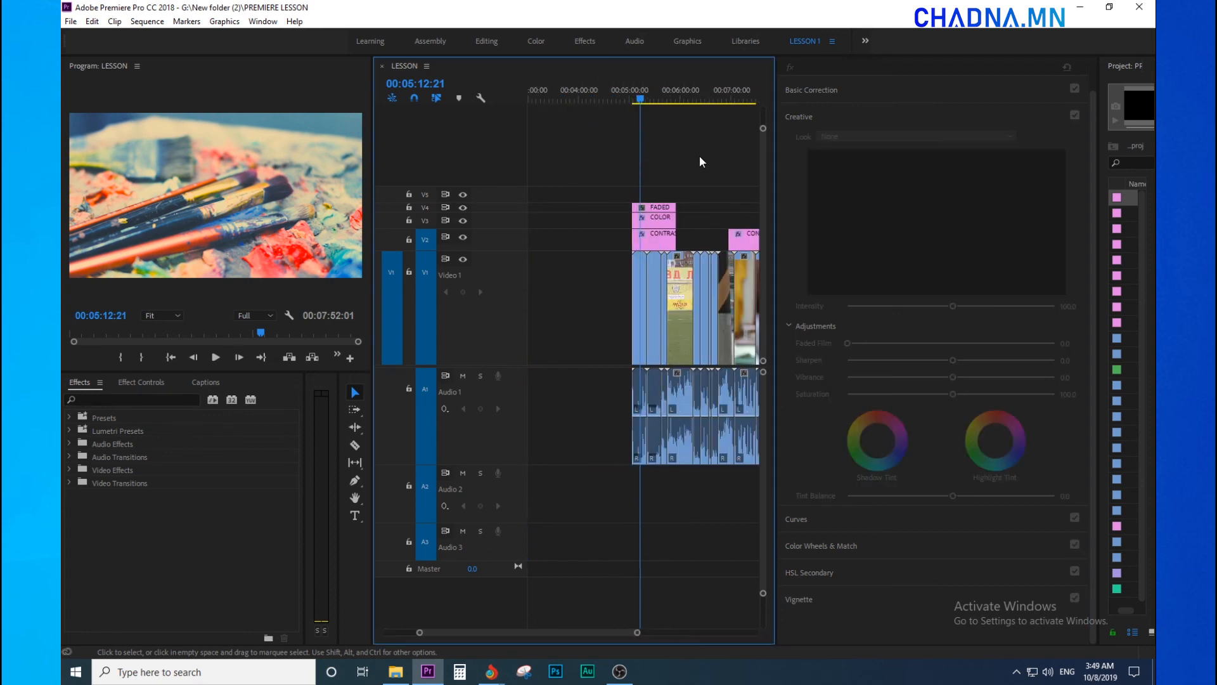
drag(588, 154, 678, 166)
key(equal)
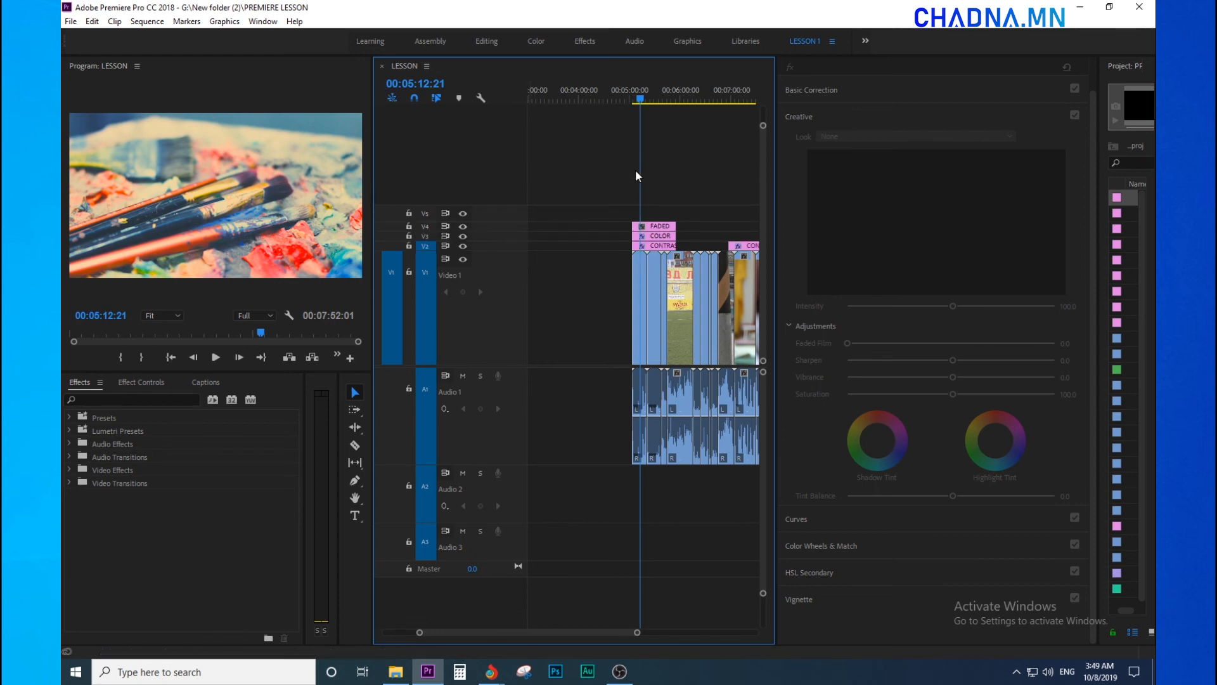
key(minus)
key(minus)
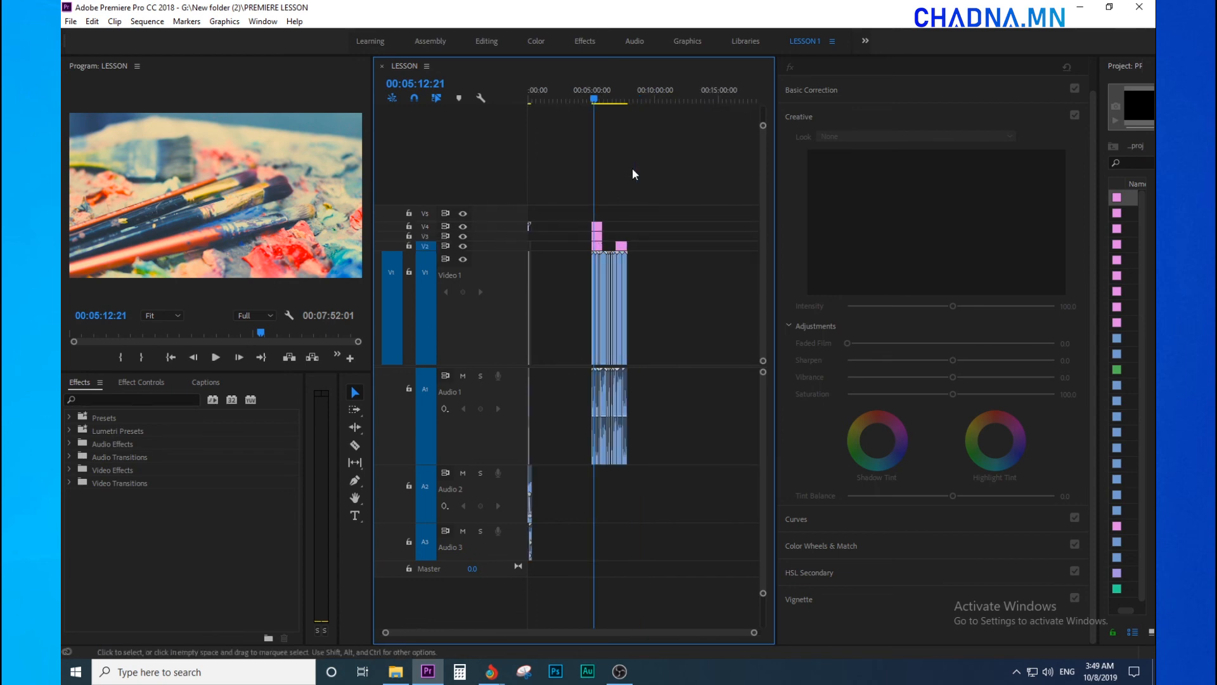
key(equal)
key(equal)
key(equal)
key(equal)
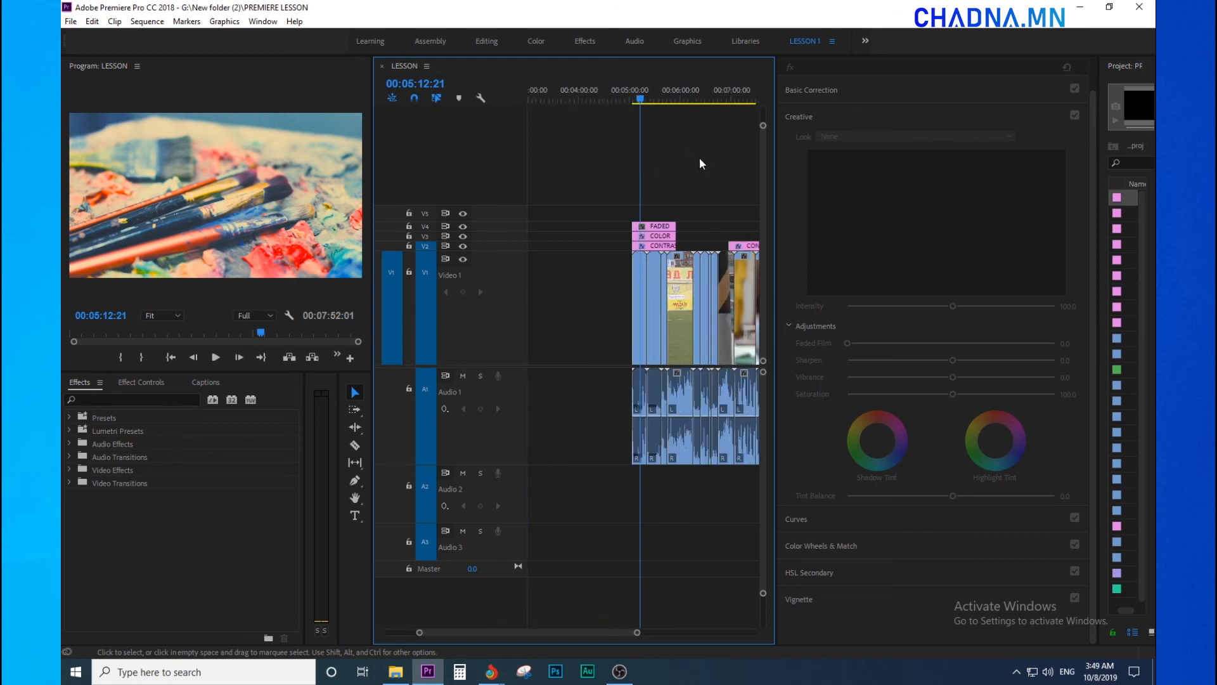
key(minus)
Look through the Audio Transitions and Video Transitions folders in the effects list.
click(98, 400)
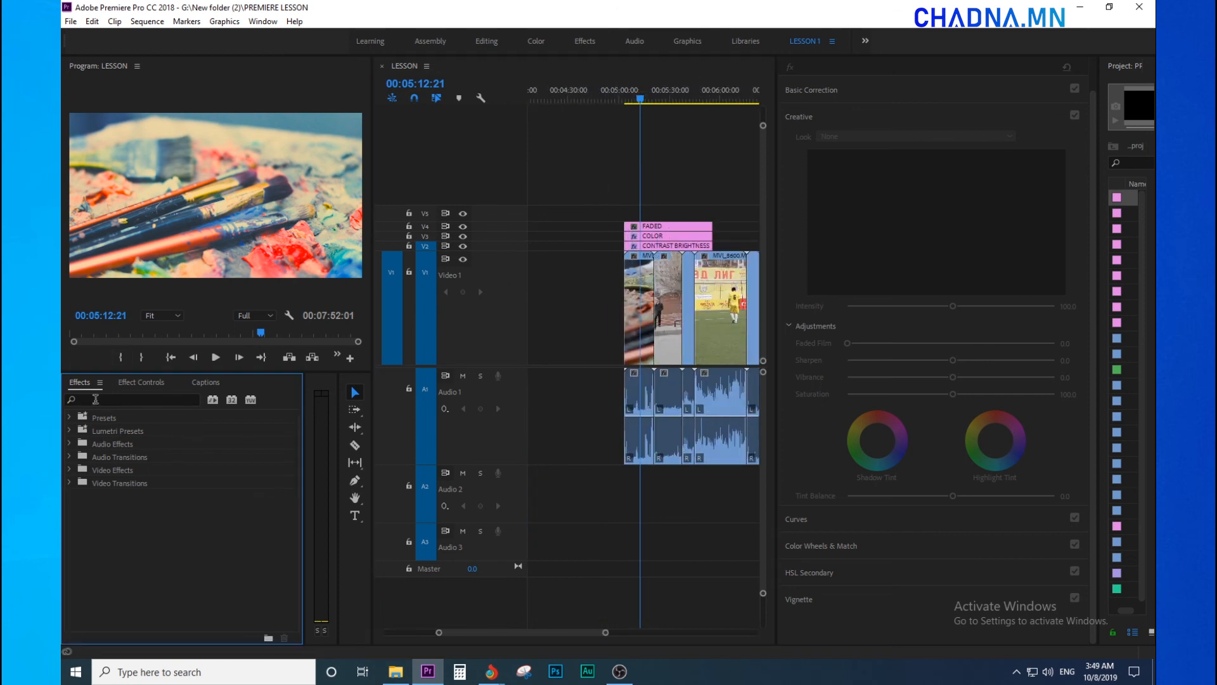
click(69, 455)
click(70, 482)
scroll(182, 576, down, 4)
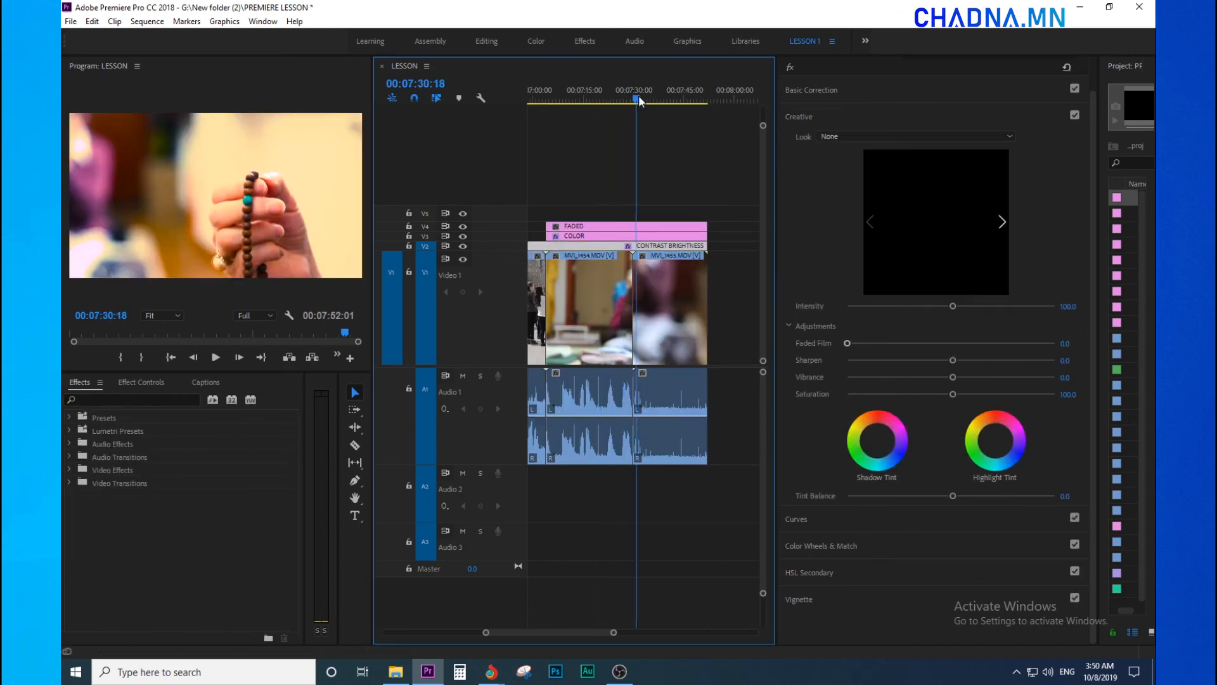
Scrub and play the clips near the sequence end to review the adjustment layers' look, stopping at about 00:07:27.
drag(638, 95, 665, 112)
key(minus)
key(minus)
key(minus)
drag(555, 345, 710, 309)
key(equal)
click(580, 94)
drag(580, 93, 622, 121)
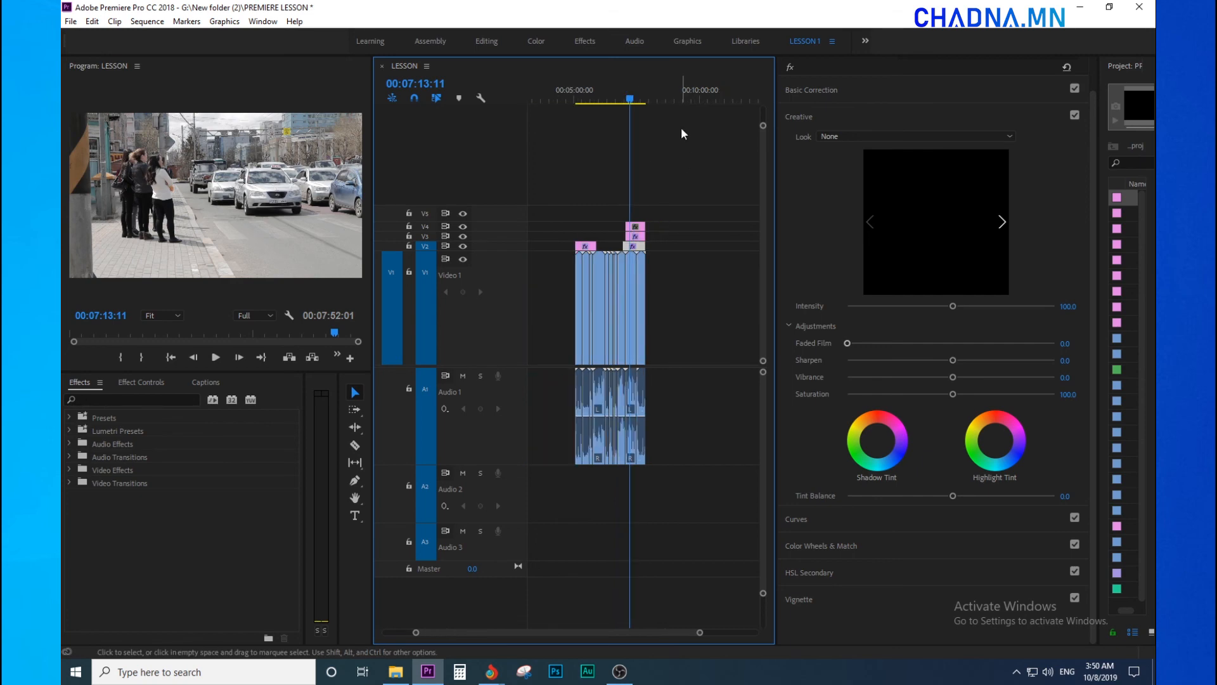
key(equal)
click(669, 95)
key(equal)
key(space)
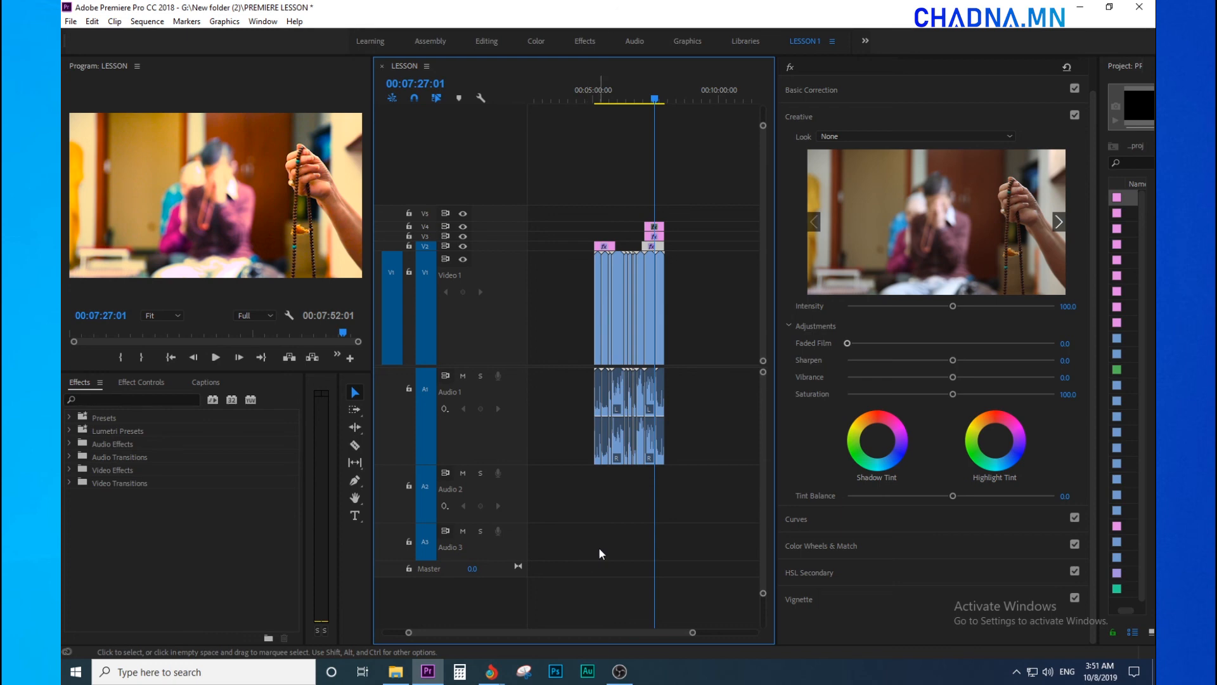
Switch to the browser and view the chadna.mn site and the uploaded videos on the chadna. mn YouTube channel.
click(491, 671)
click(594, 627)
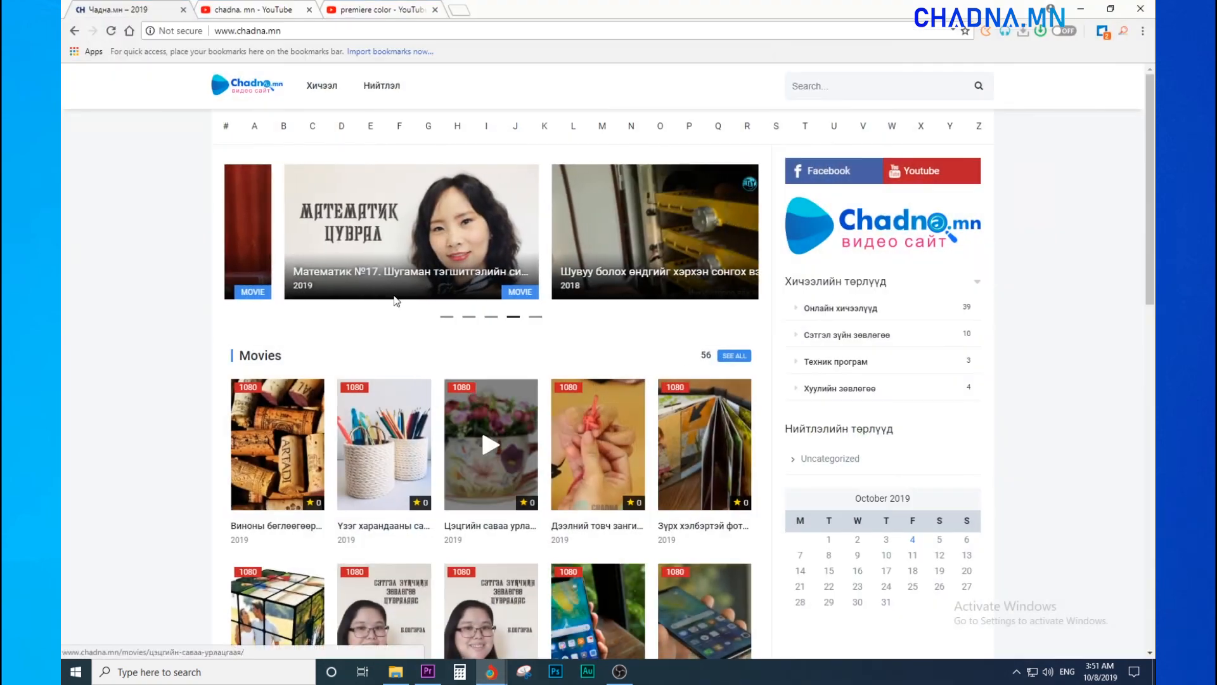
click(250, 7)
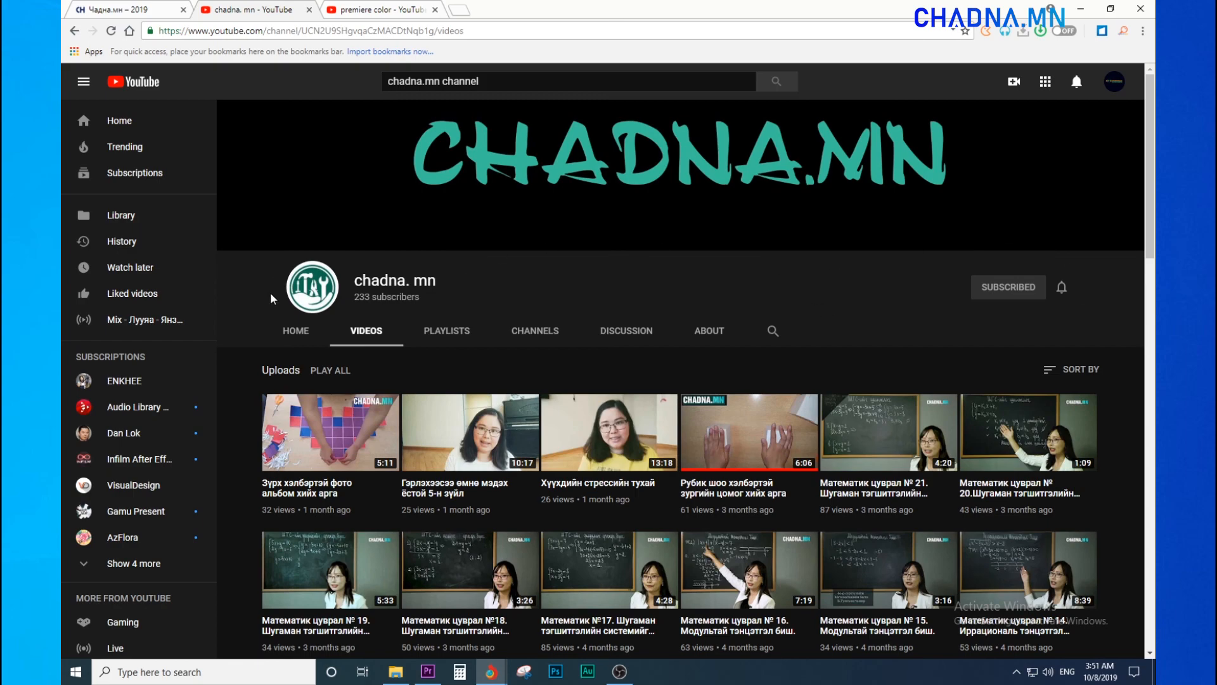
scroll(672, 501, down, 4)
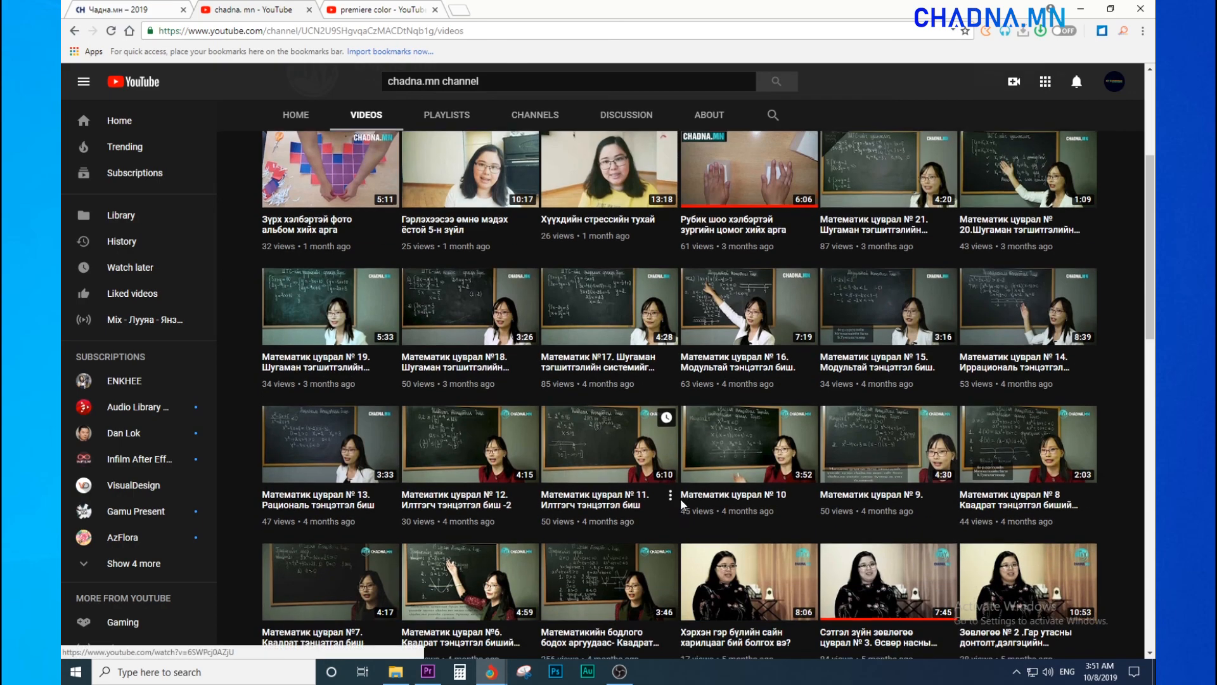
scroll(678, 504, down, 2)
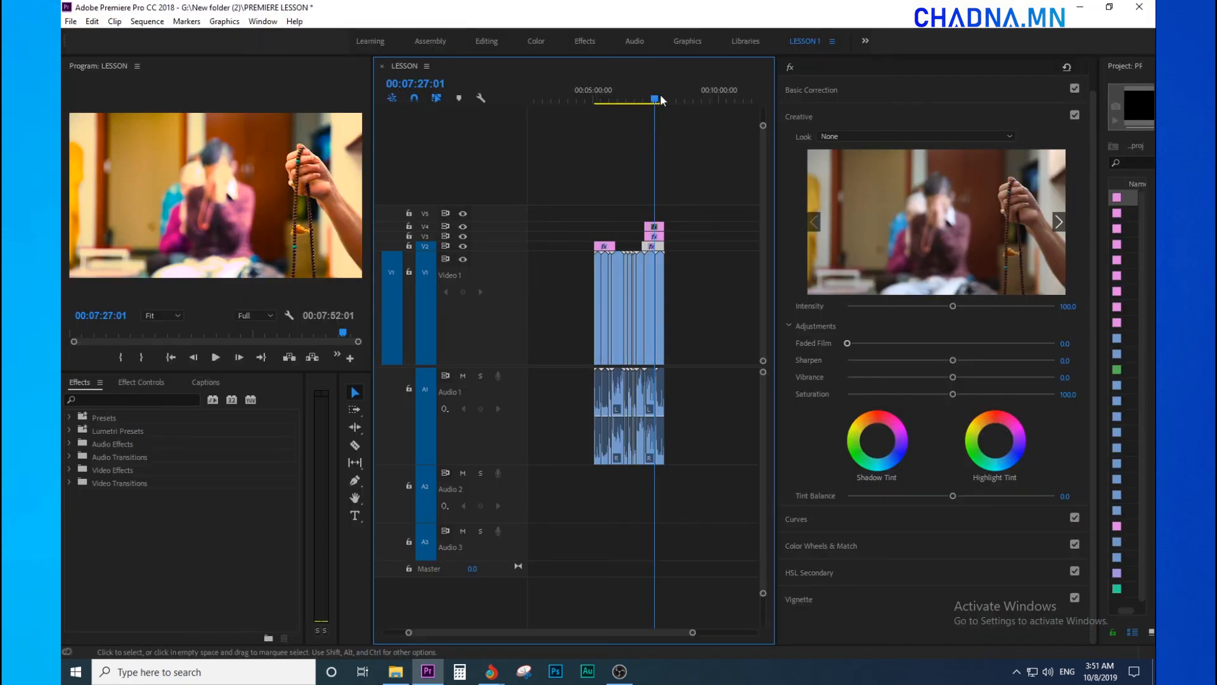
Return to Premiere Pro, view the prayer beads clip at 00:07:49:24 and deselect the adjustment layer above it.
drag(660, 96, 665, 100)
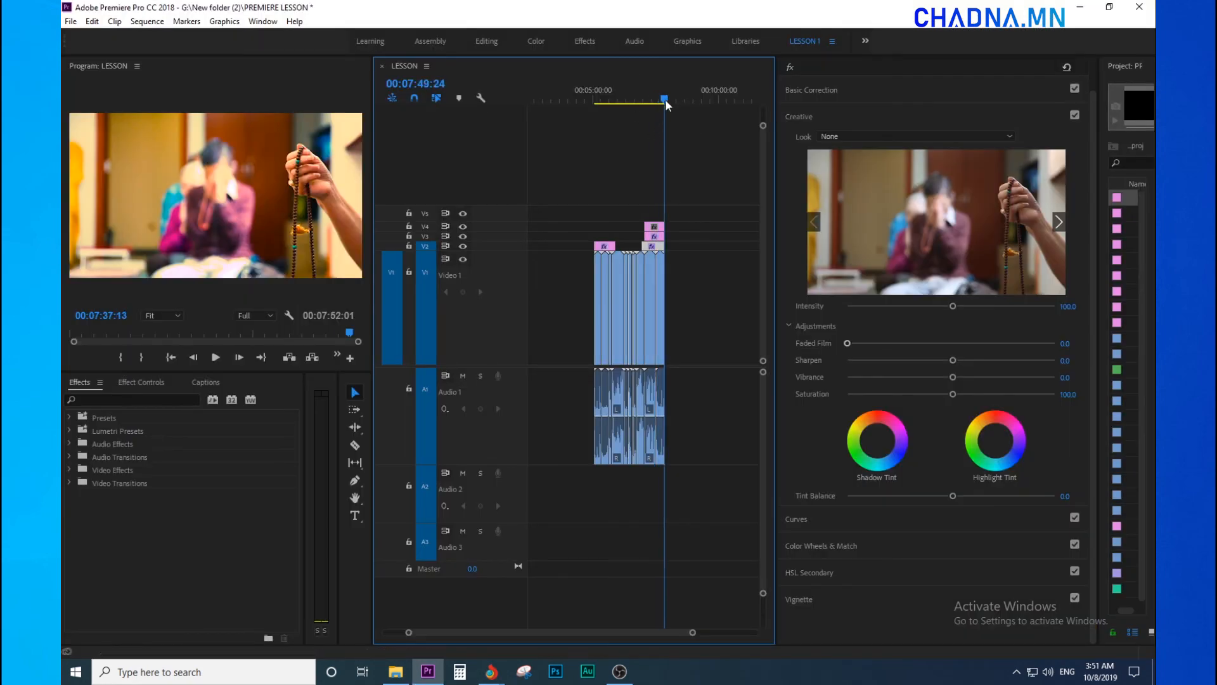
key(equal)
key(equal)
key(equal)
key(equal)
key(equal)
key(minus)
key(minus)
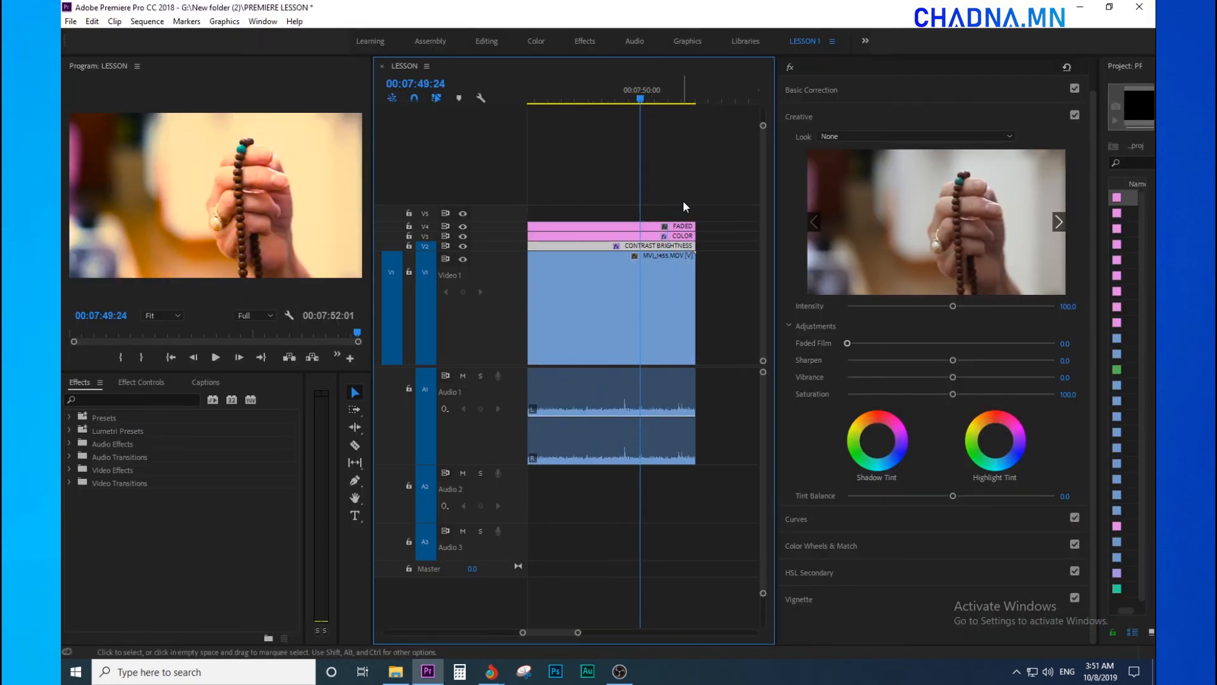
drag(601, 155, 679, 172)
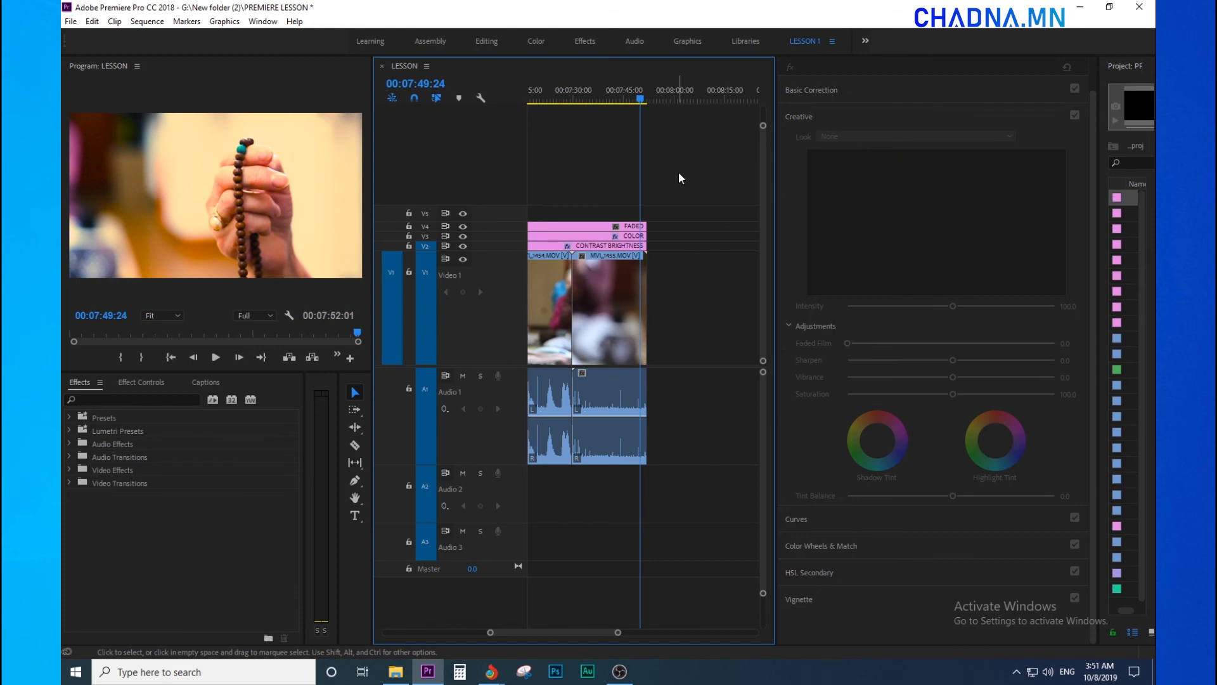
key(minus)
key(minus)
key(minus)
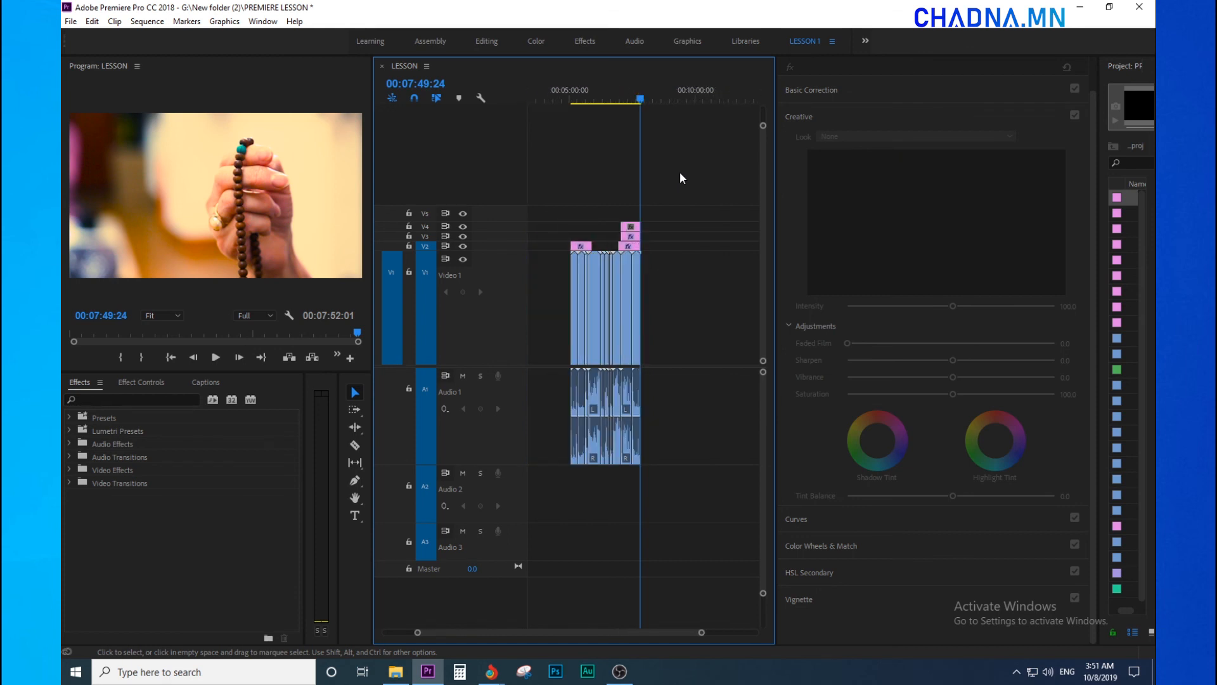